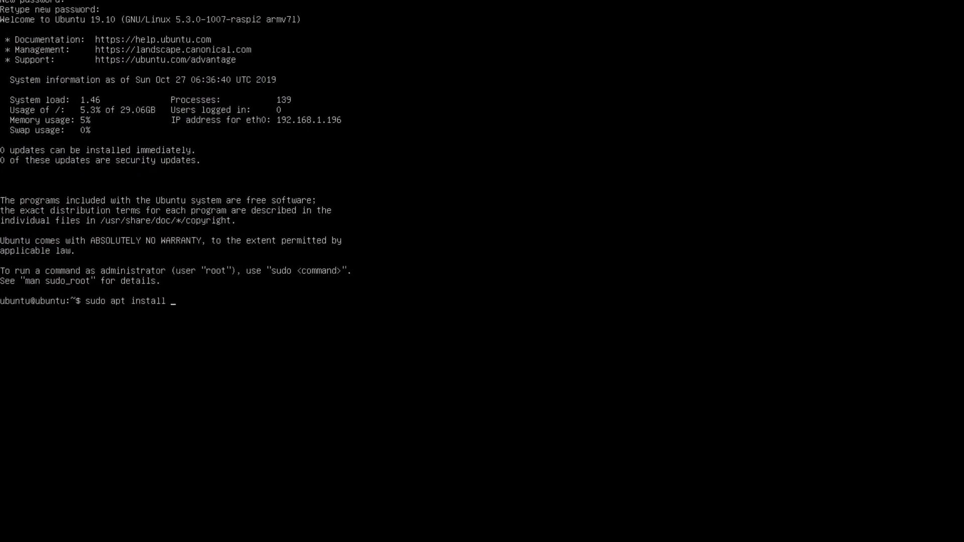
# Step: Run 'sudo apt install lubuntu-desktop' at the text console prompt
pyautogui.write('lu')
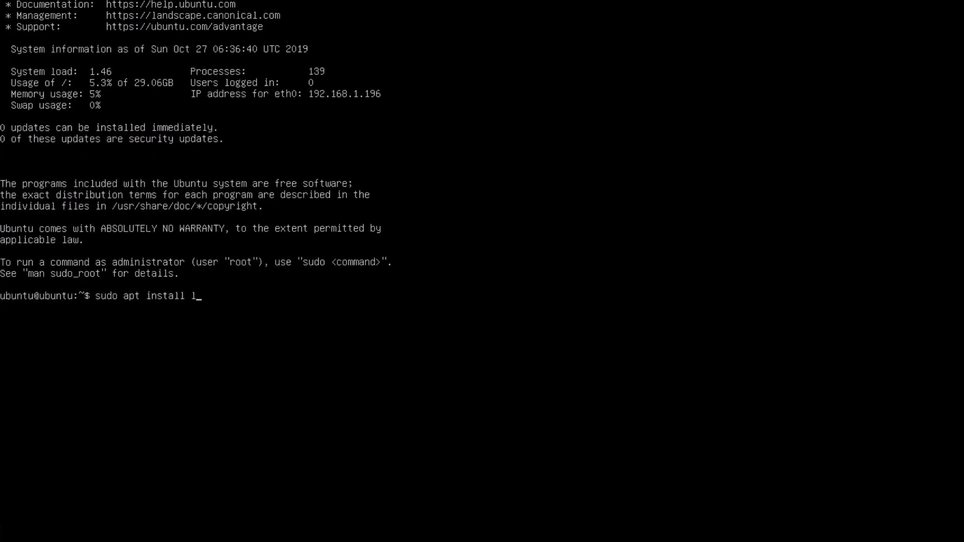
pyautogui.write('buntu')
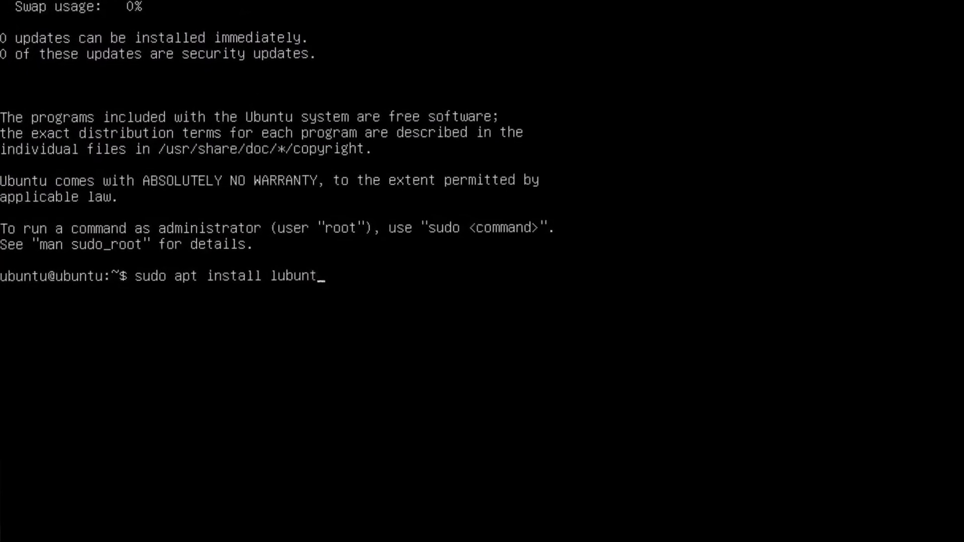
pyautogui.write('-')
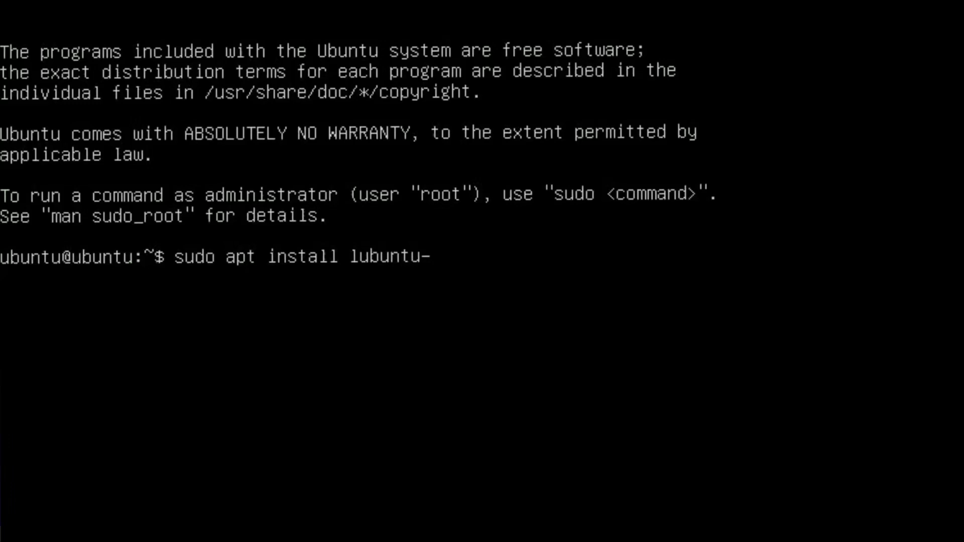
pyautogui.write('desk')
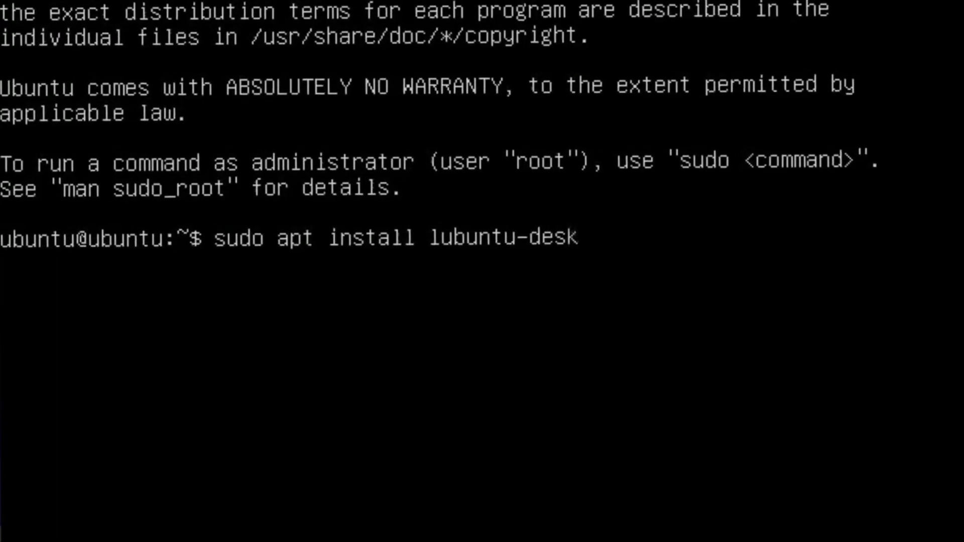
pyautogui.write('top')
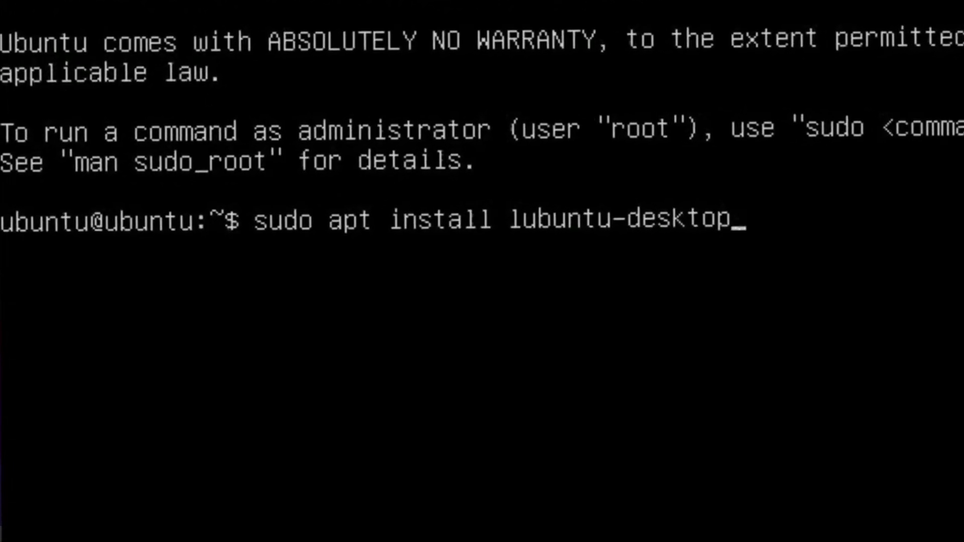
pyautogui.press('Return')
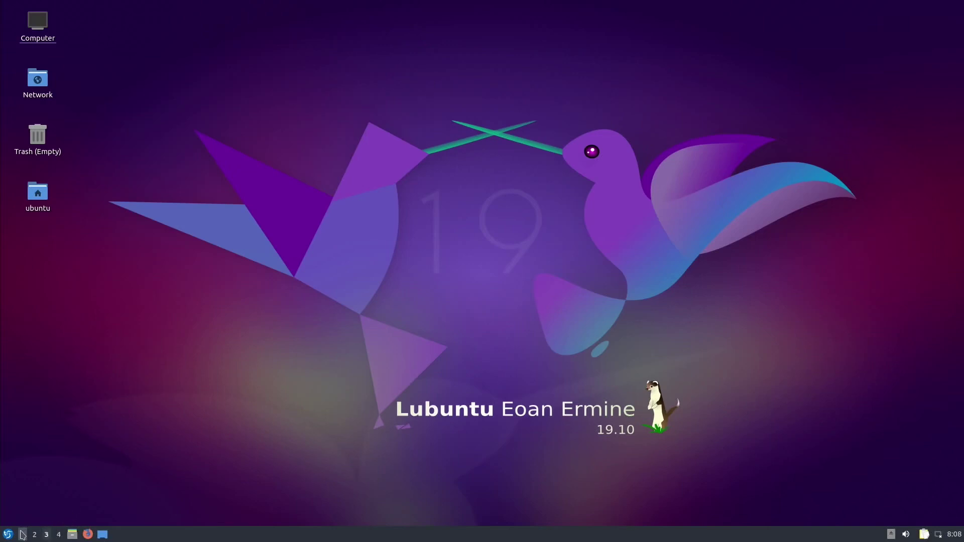
# Step: Open the start menu, look at Education, dismiss it, then reopen the category list
pyautogui.click(11, 535)
pyautogui.moveTo(70, 357)
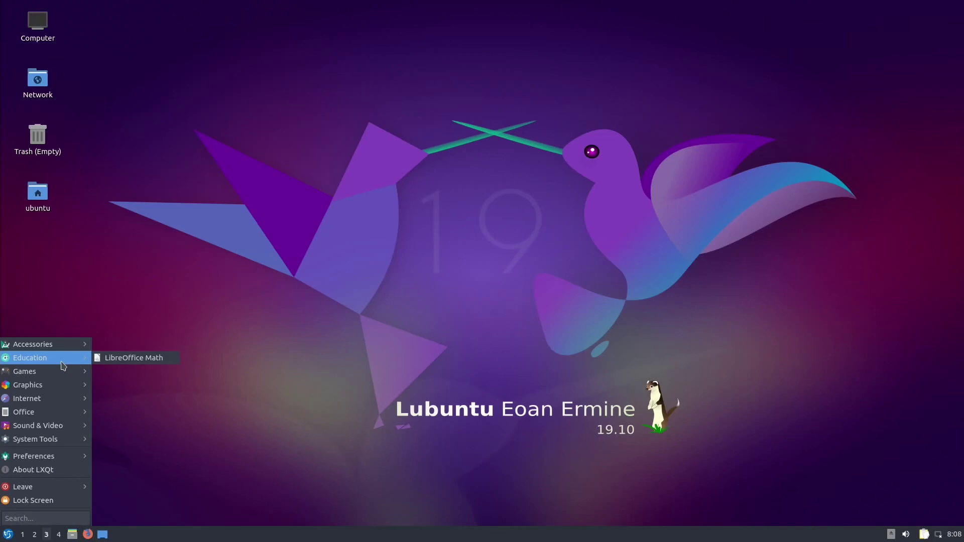
pyautogui.press('Escape')
pyautogui.press('Escape')
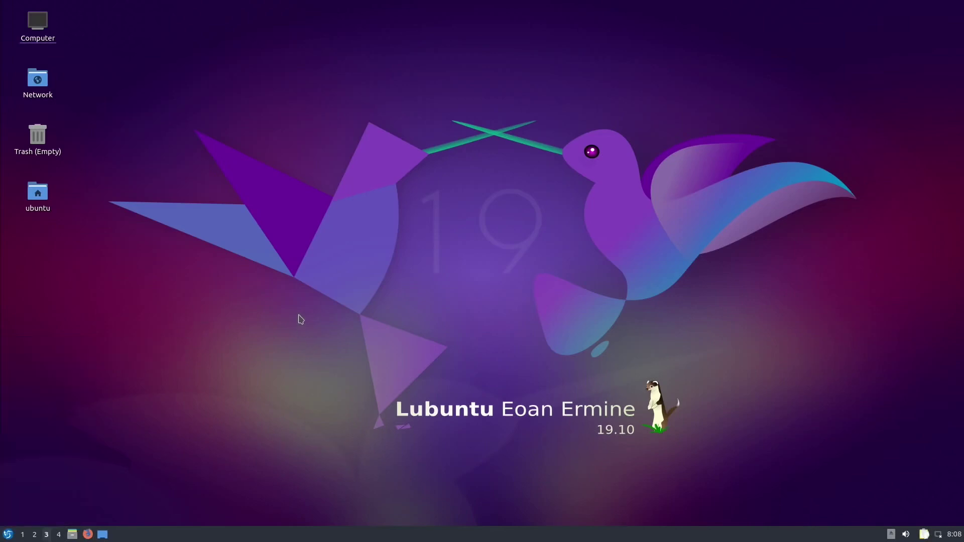
pyautogui.click(8, 534)
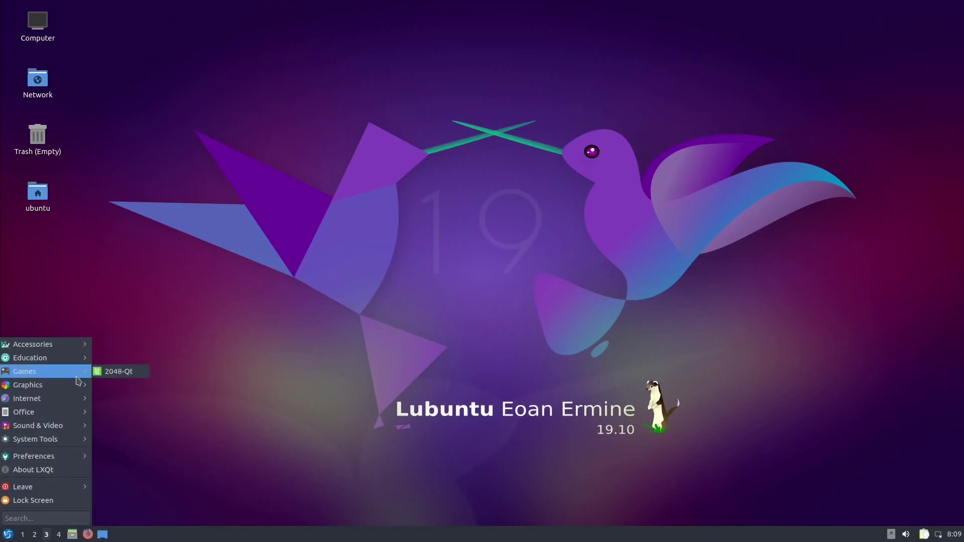
pyautogui.moveTo(80, 389)
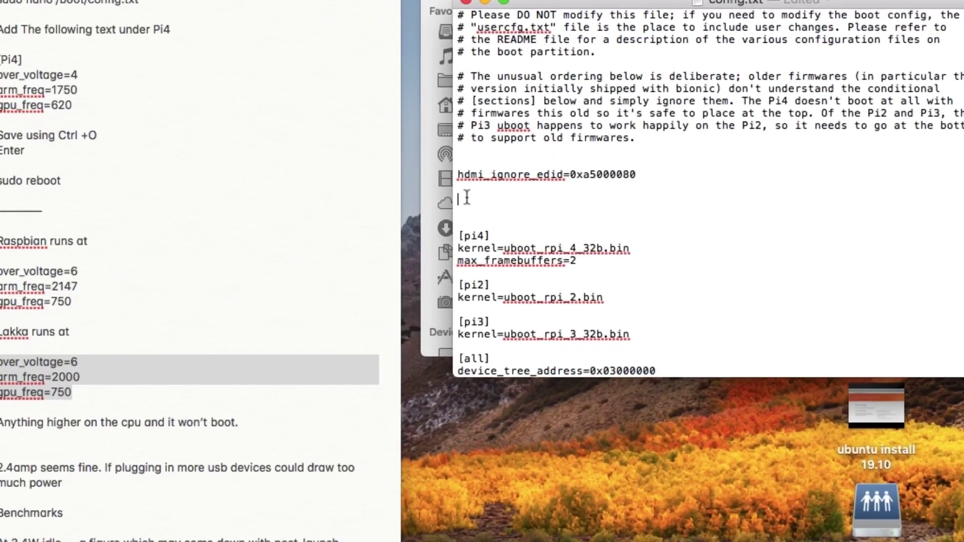
# Step: Paste the overclock settings, then confirm in QTerminal that cpuinfo_max_freq reads 2000000 and close it
pyautogui.rightClick(472, 193)
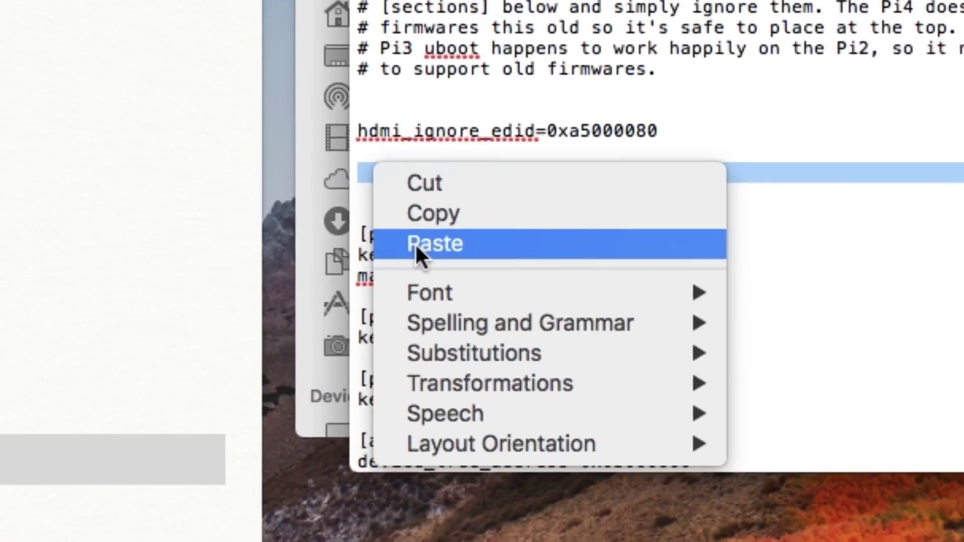
pyautogui.click(475, 208)
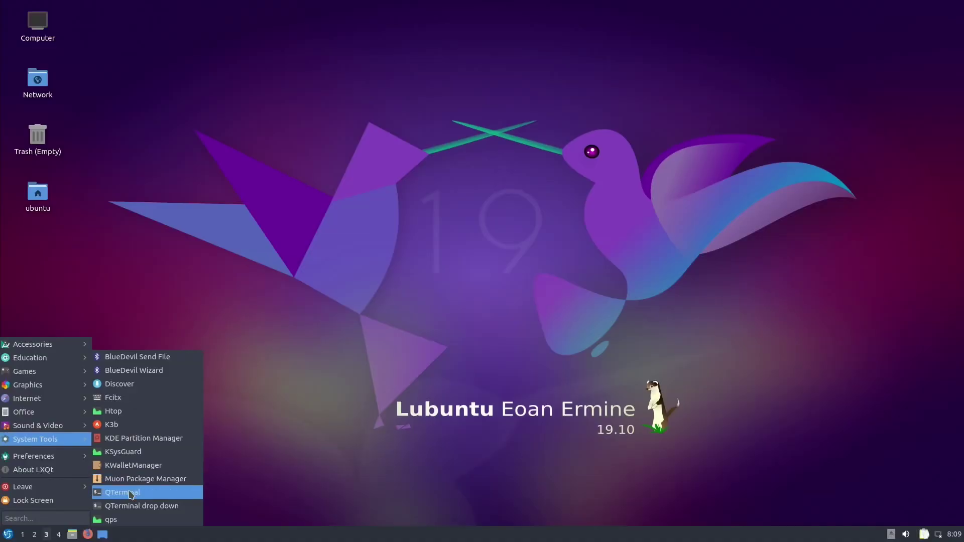
pyautogui.click(131, 492)
pyautogui.write('sudo cat /sys/devices/system/cpu/cpu0/cpufreq/cpuinfo_max_freq')
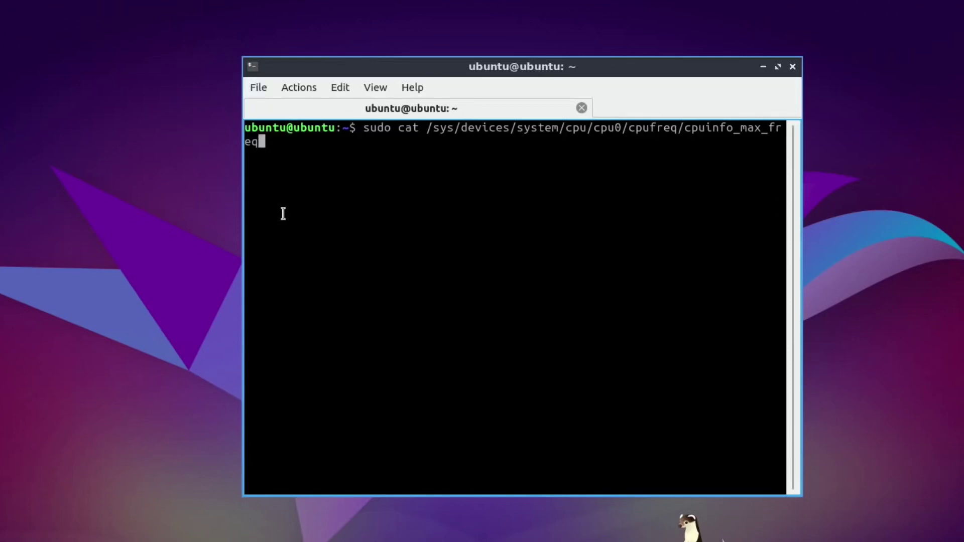
pyautogui.press('Return')
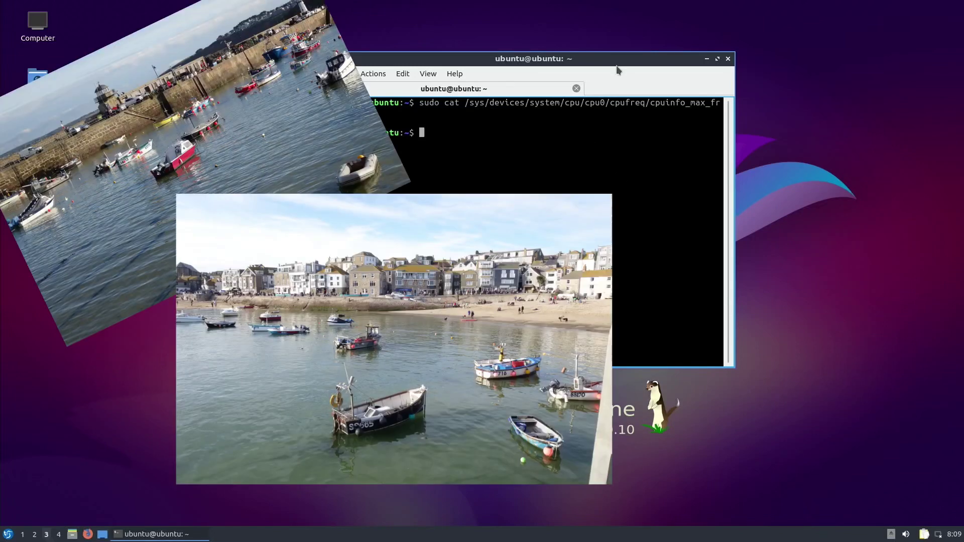
pyautogui.moveTo(616, 66); pyautogui.dragTo(514, 117)
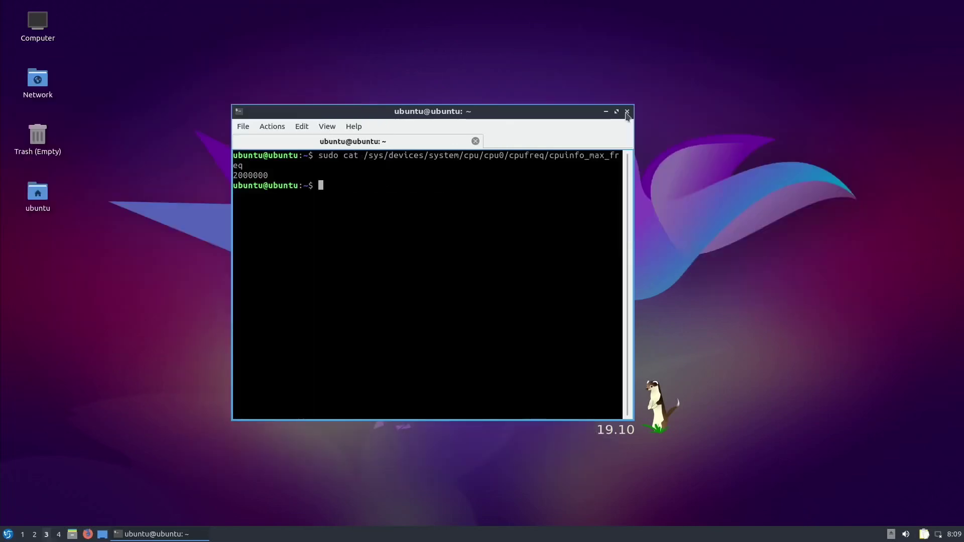
pyautogui.click(627, 111)
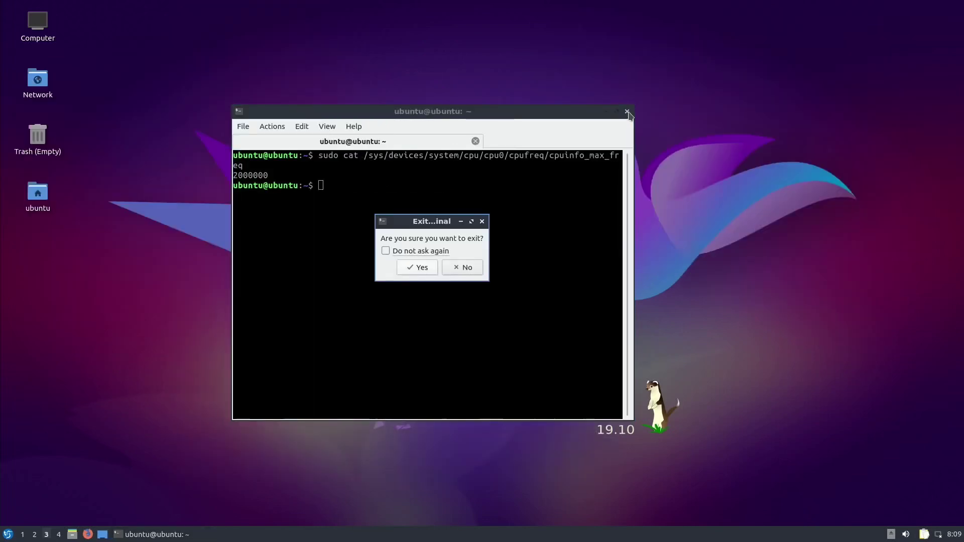
# Step: Confirm exiting the terminal, then browse each application menu category and the Leave submenu
pyautogui.click(414, 270)
pyautogui.click(4, 536)
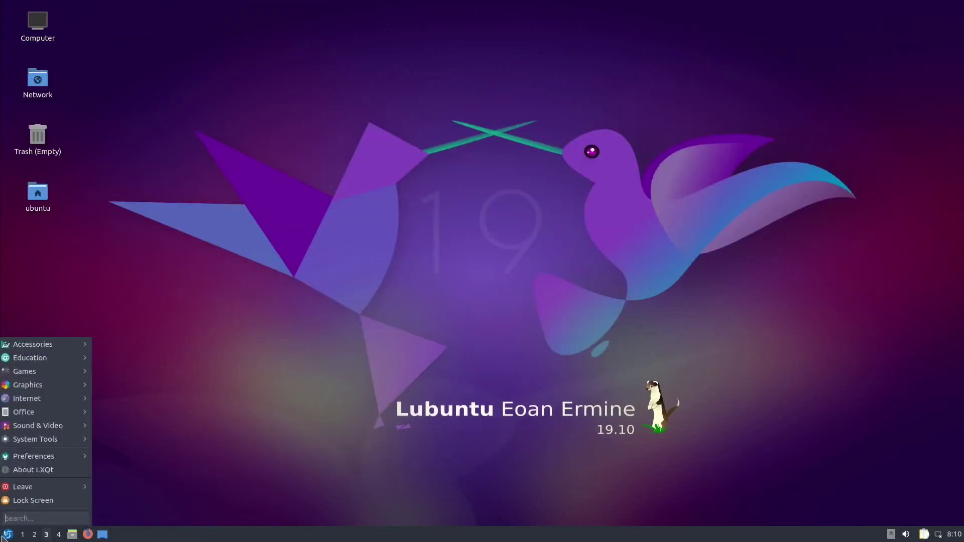
pyautogui.moveTo(43, 347)
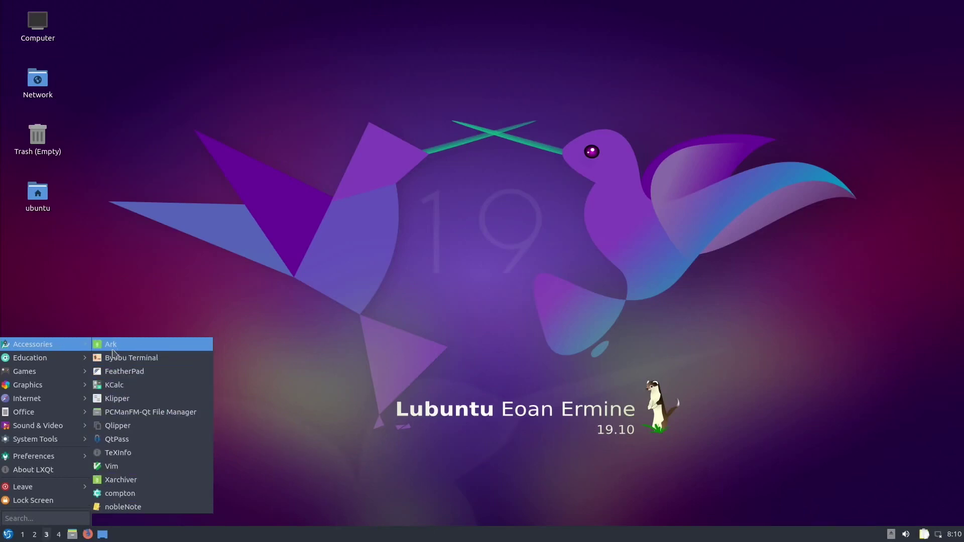
pyautogui.moveTo(71, 360)
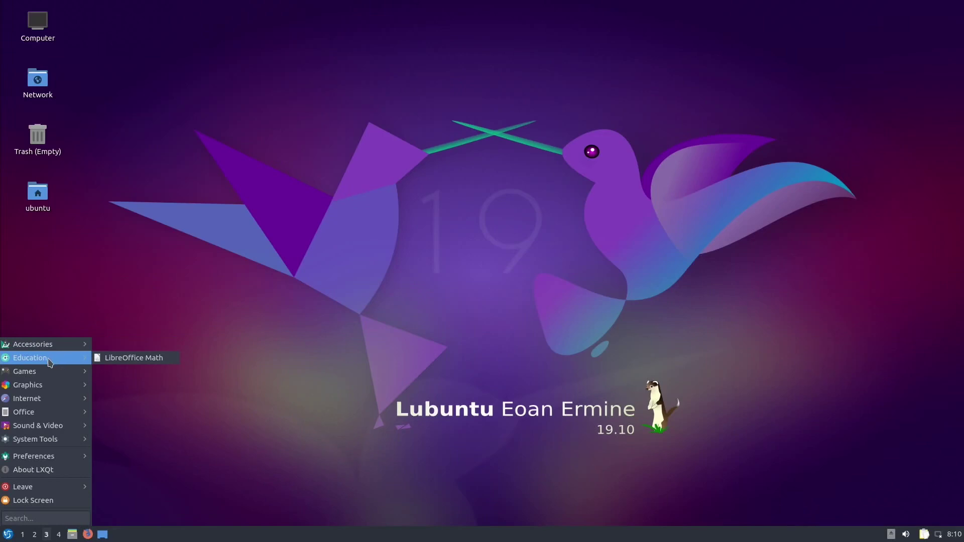
pyautogui.moveTo(41, 374)
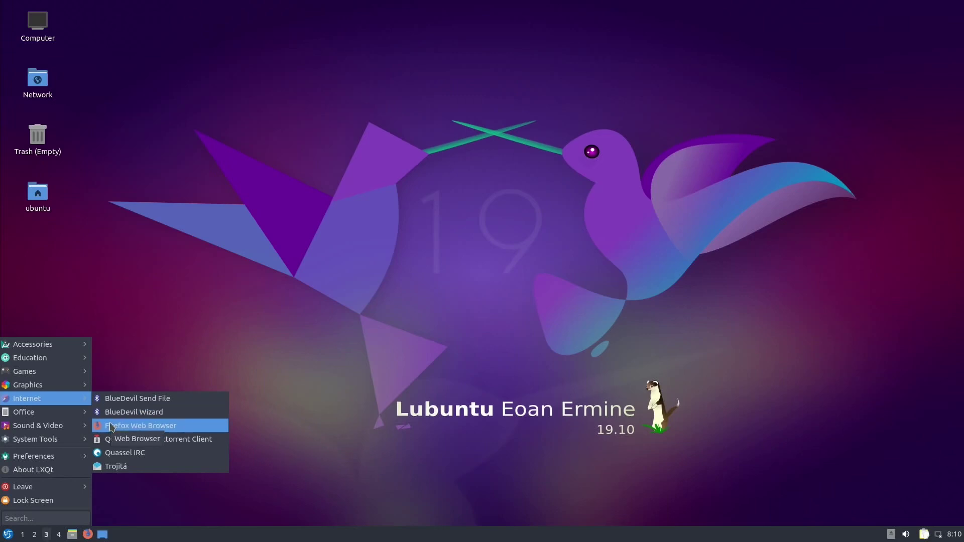
pyautogui.moveTo(58, 418)
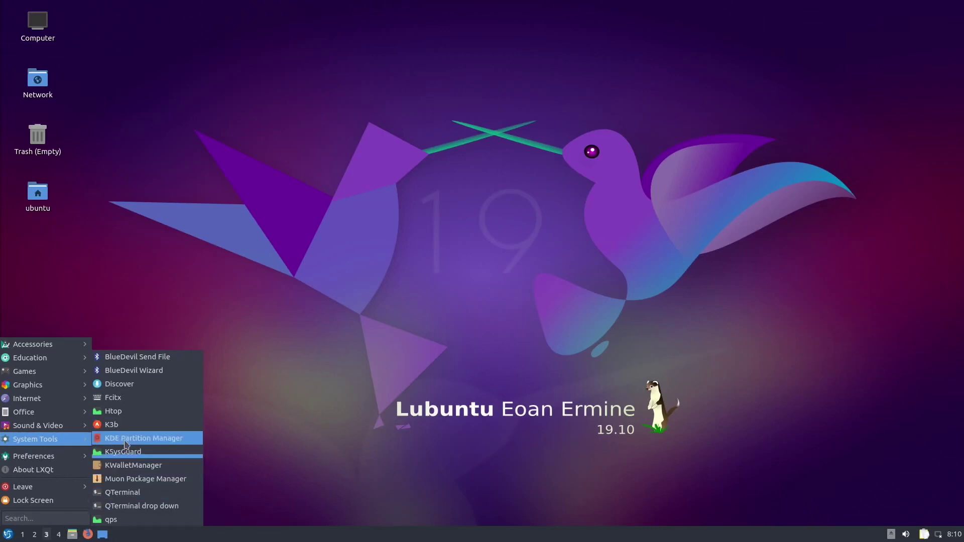
pyautogui.moveTo(69, 460)
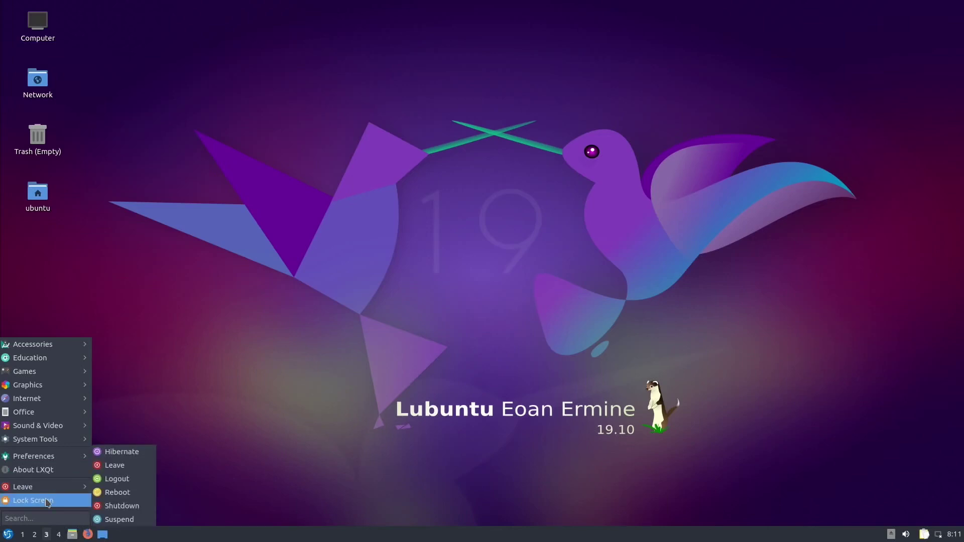
pyautogui.moveTo(51, 492)
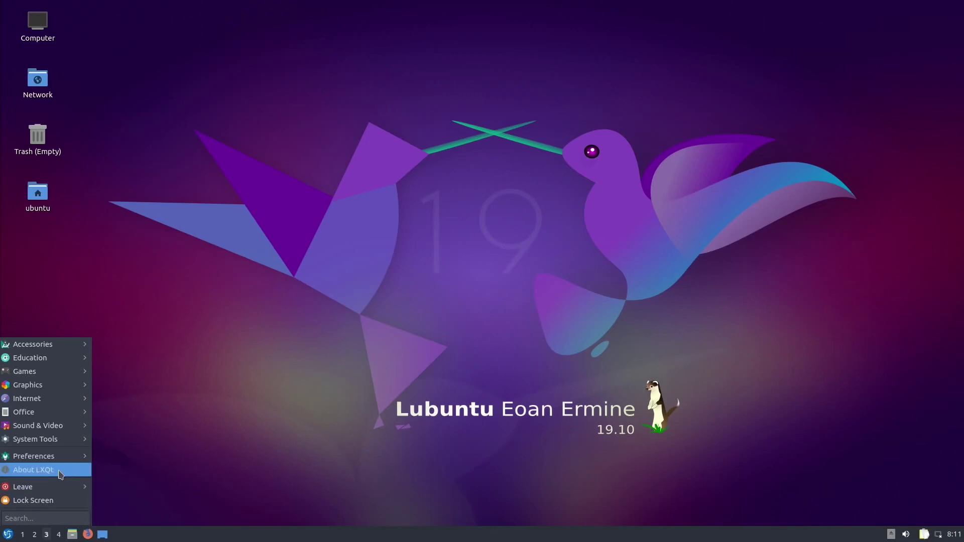
# Step: Cycle through the virtual desktops, then open the file manager on the Network location
pyautogui.click(25, 538)
pyautogui.click(46, 535)
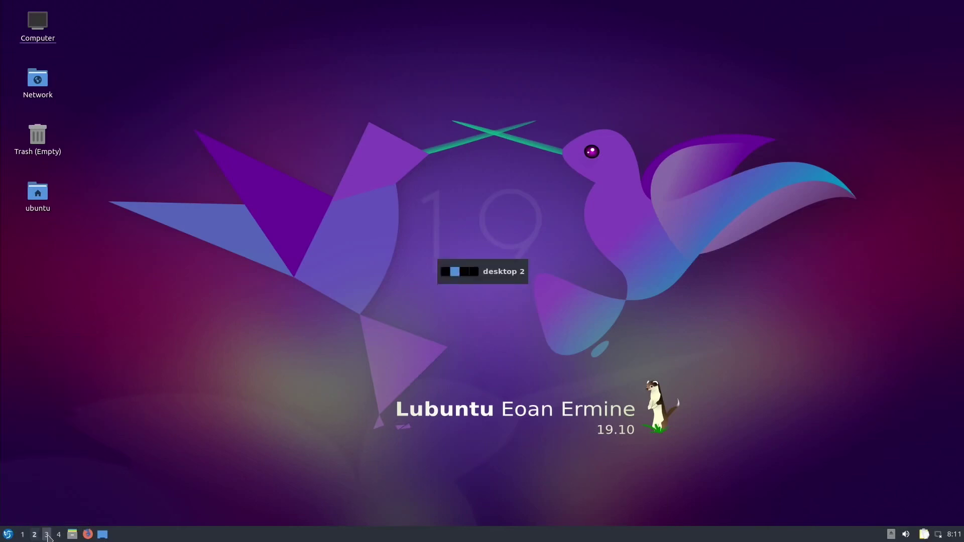
pyautogui.click(58, 535)
pyautogui.click(23, 535)
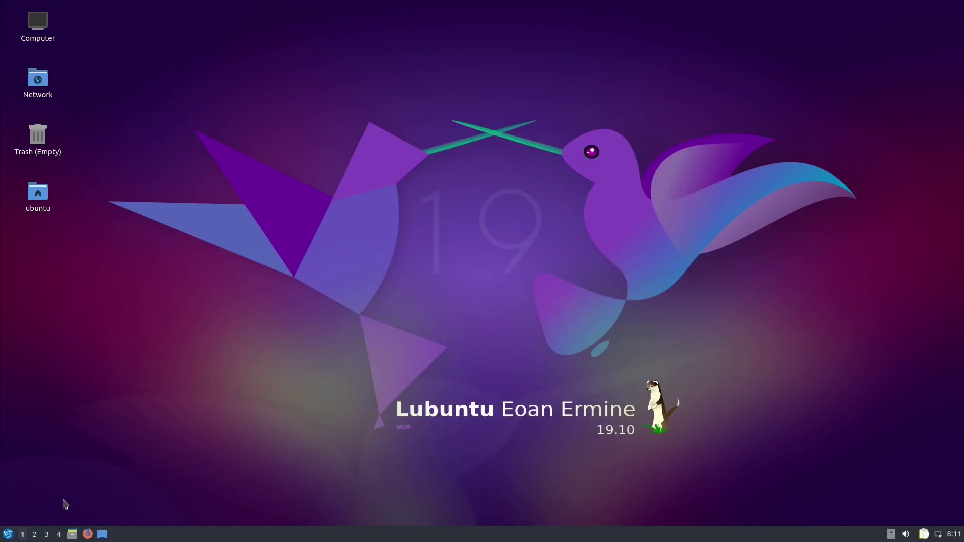
pyautogui.click(72, 535)
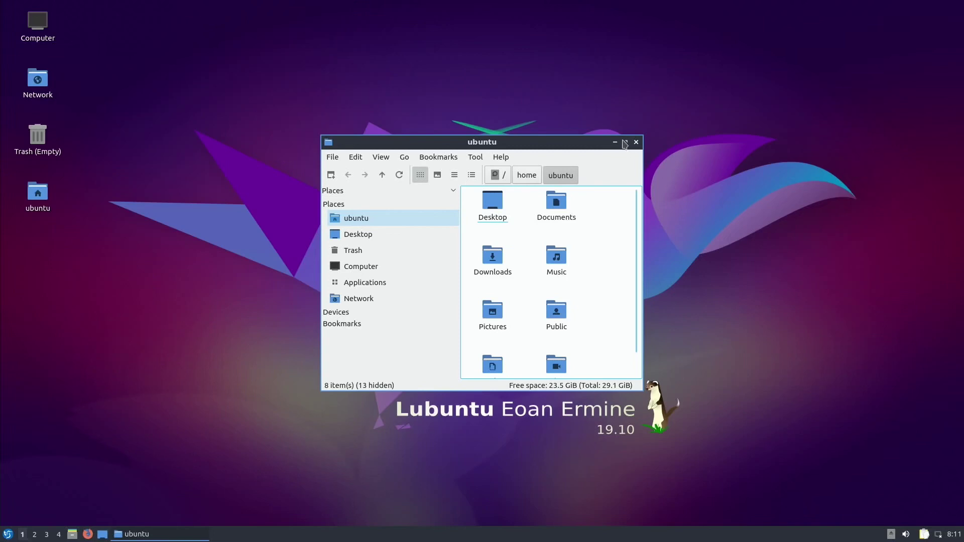
pyautogui.click(361, 298)
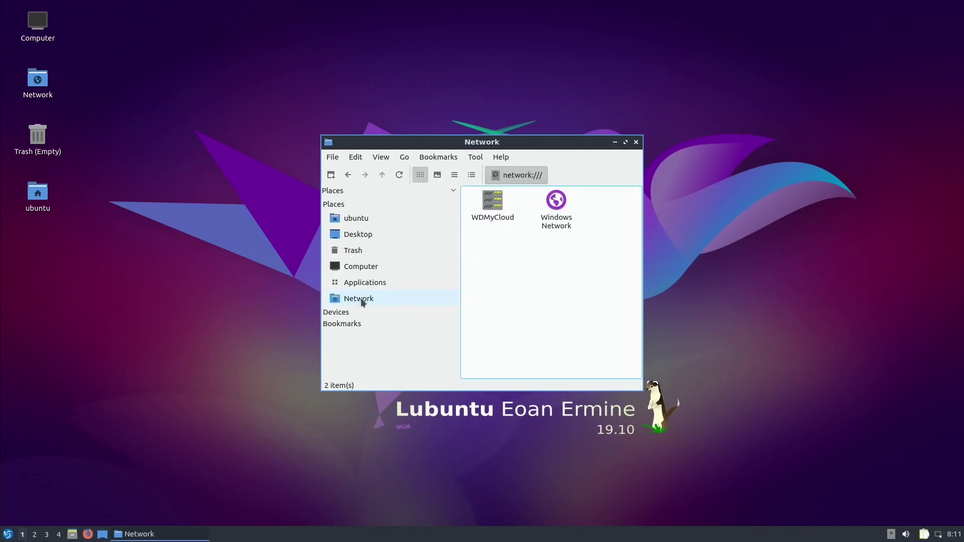
# Step: Connect anonymously to WDMyCloud and mount its Public share
pyautogui.doubleClick(498, 203)
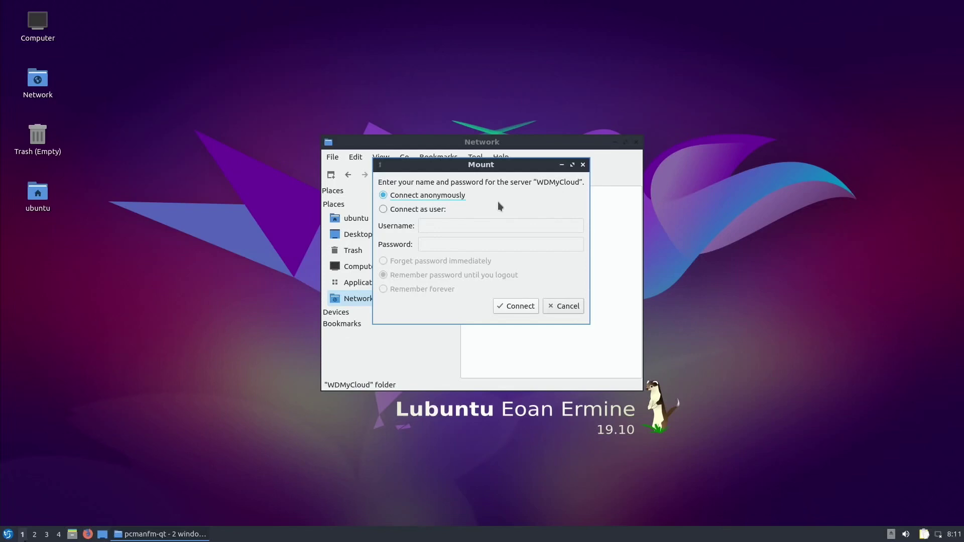
pyautogui.click(528, 305)
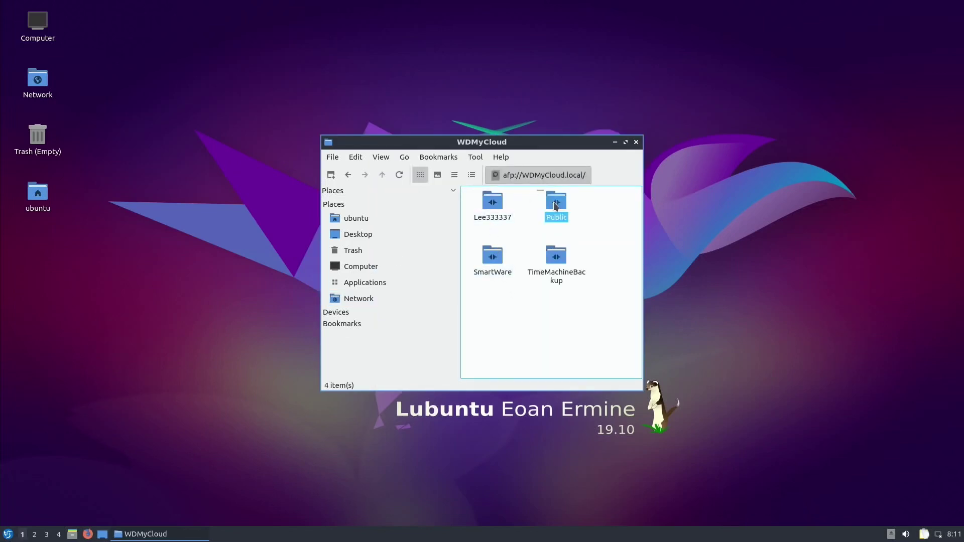
pyautogui.doubleClick(556, 204)
pyautogui.click(527, 307)
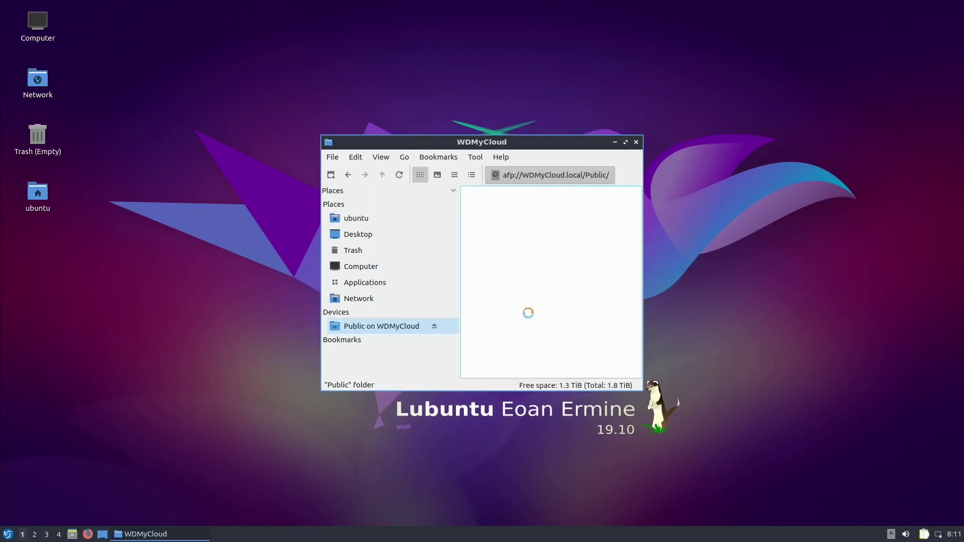
pyautogui.scroll(-3, 573, 248)
pyautogui.scroll(-3, 573, 248)
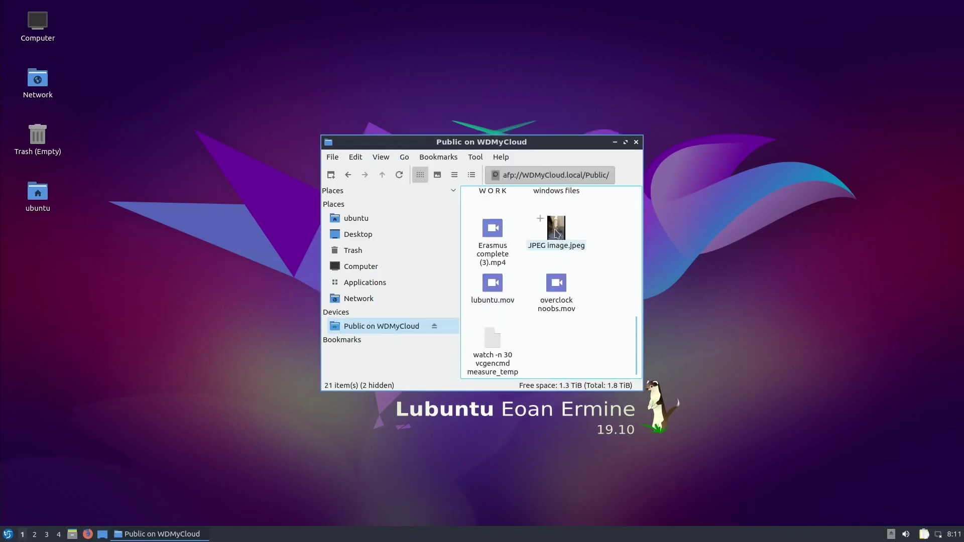
# Step: Copy JPEG image.jpeg from the Public share and paste it onto the desktop
pyautogui.rightClick(556, 233)
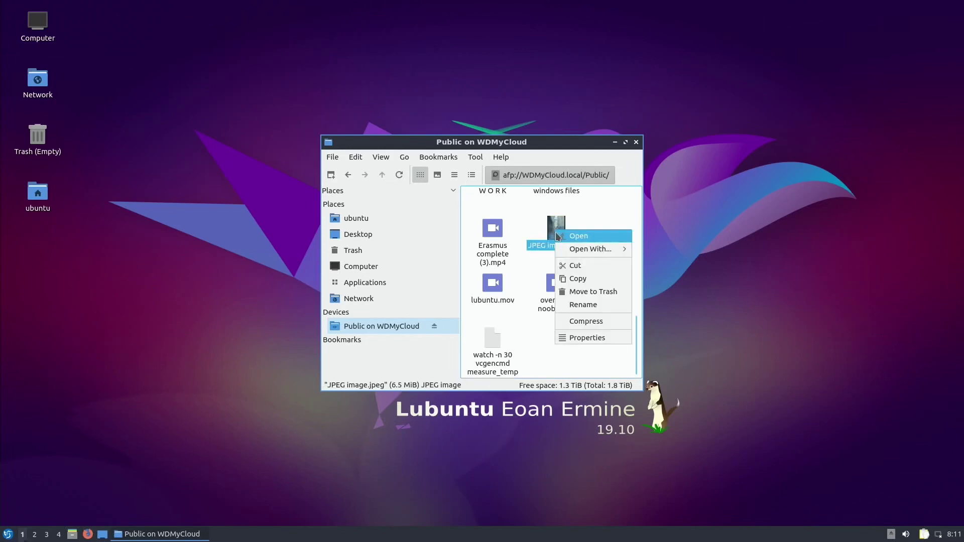
pyautogui.click(568, 279)
pyautogui.click(46, 254)
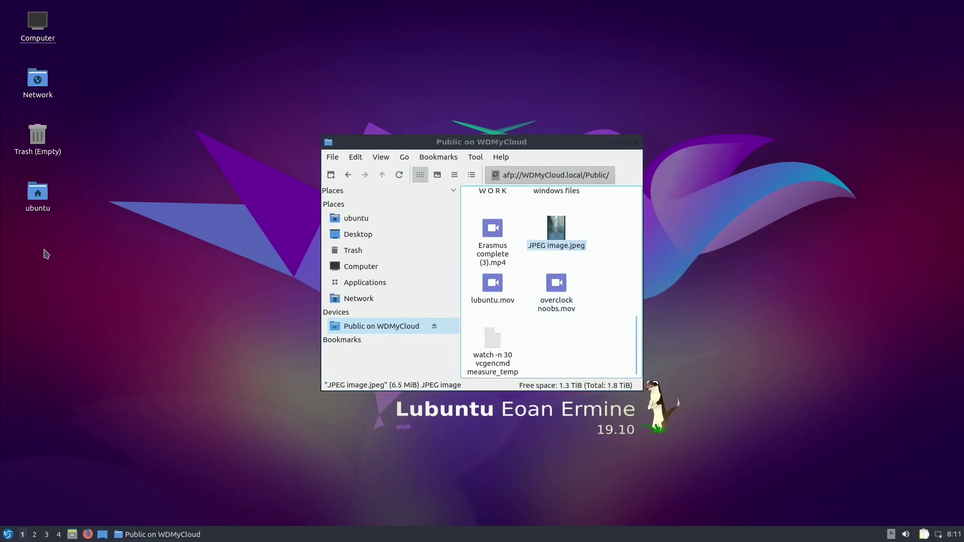
pyautogui.rightClick(46, 254)
pyautogui.click(62, 273)
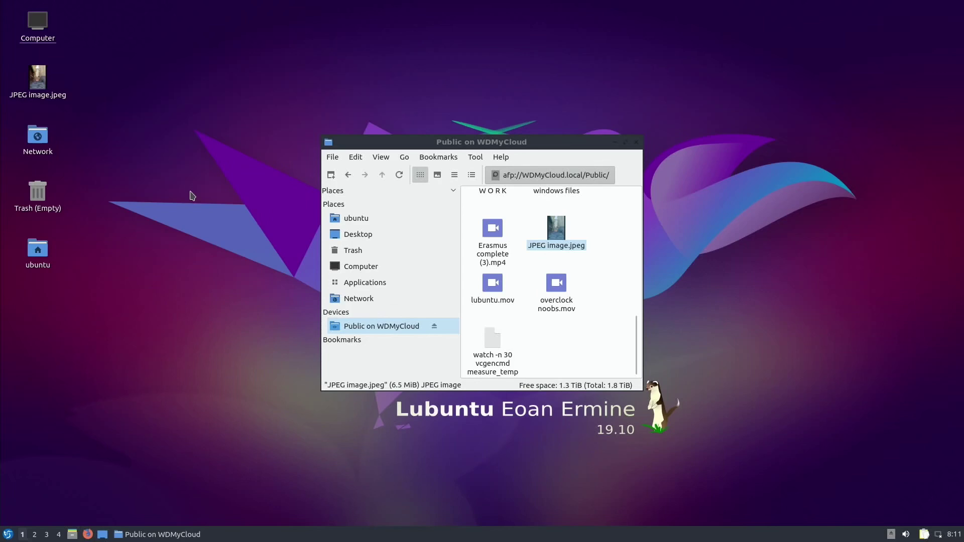
# Step: Open the desktop copy of JPEG image.jpeg in the image viewer, then close it
pyautogui.click(38, 85)
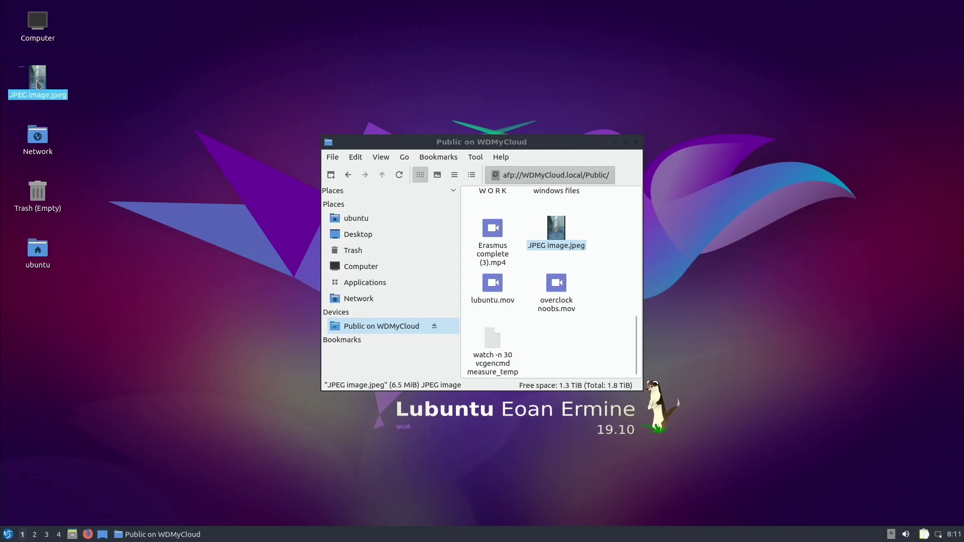
pyautogui.doubleClick(36, 82)
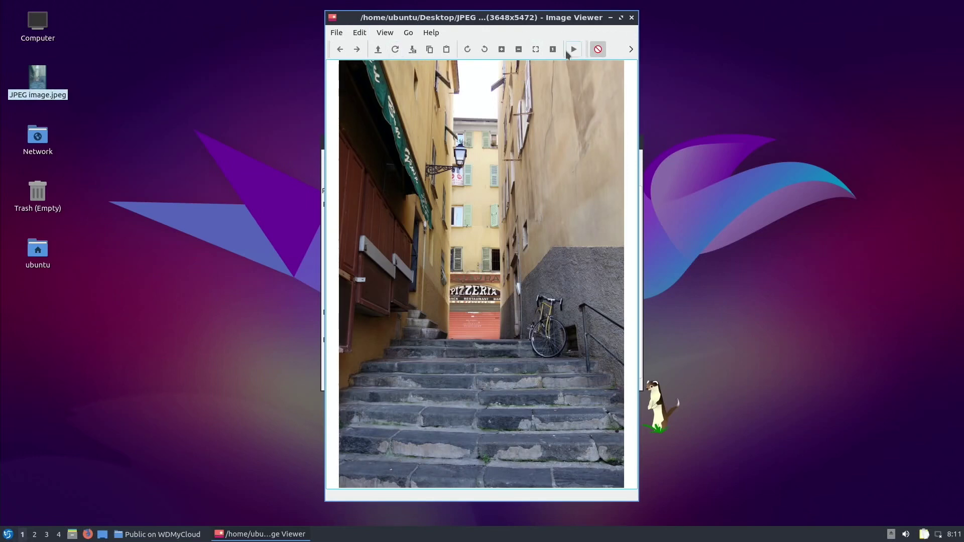
pyautogui.click(631, 18)
pyautogui.rightClick(37, 78)
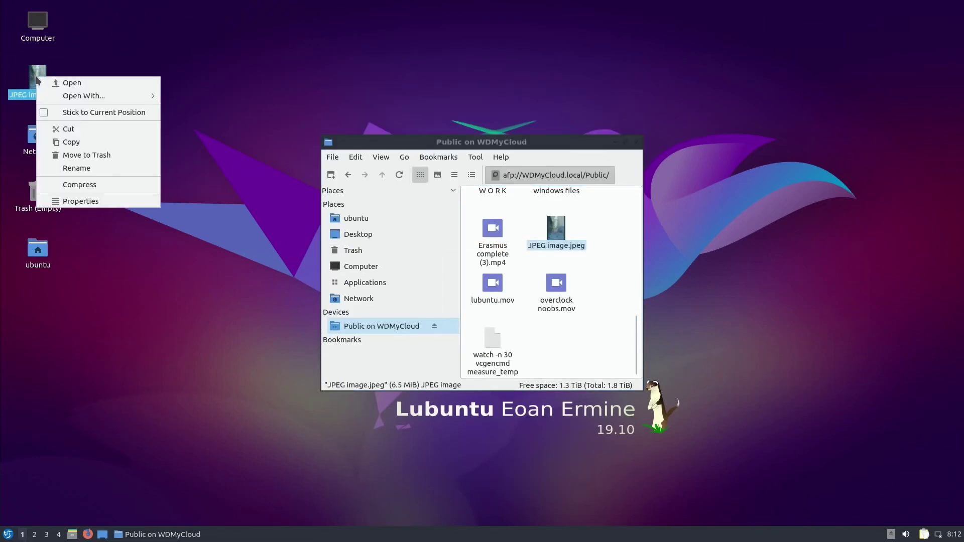
pyautogui.moveTo(73, 96)
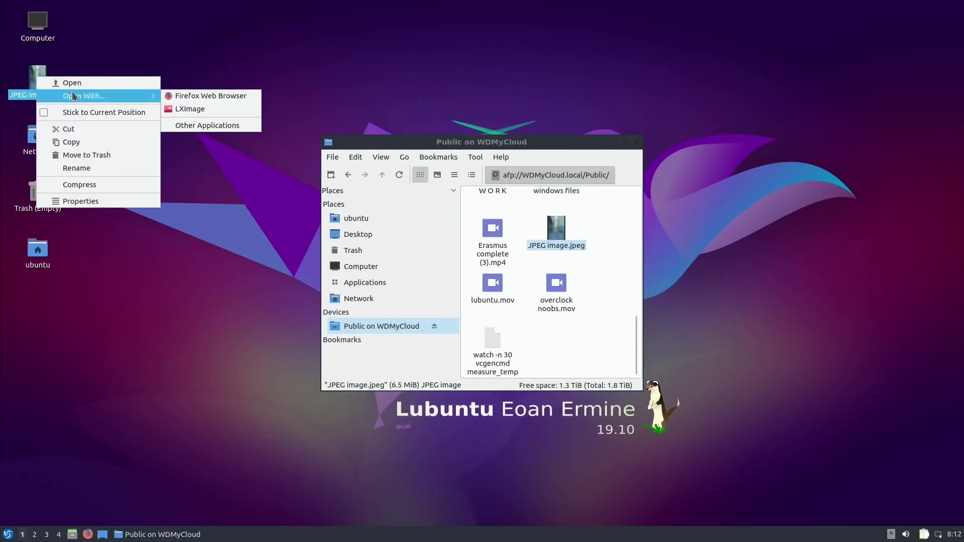
pyautogui.click(202, 126)
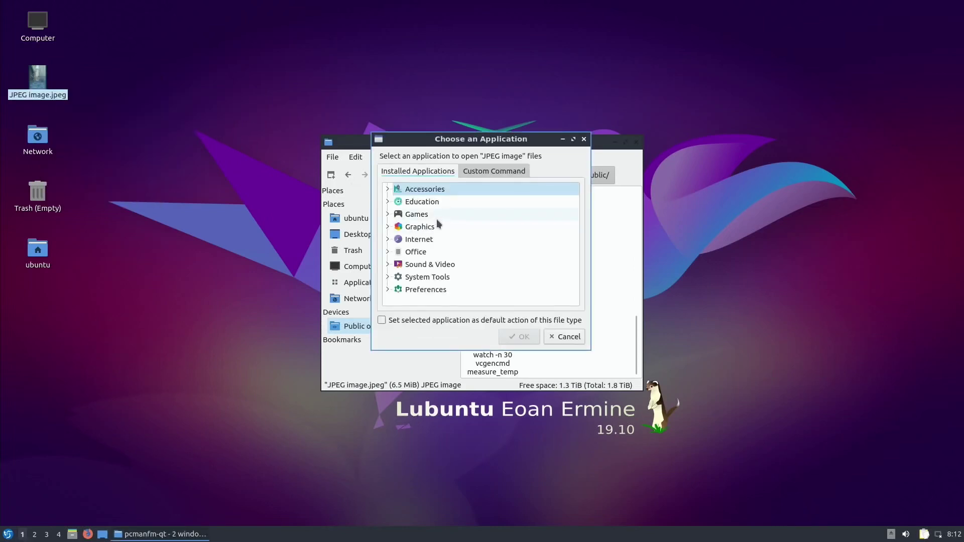
pyautogui.click(584, 139)
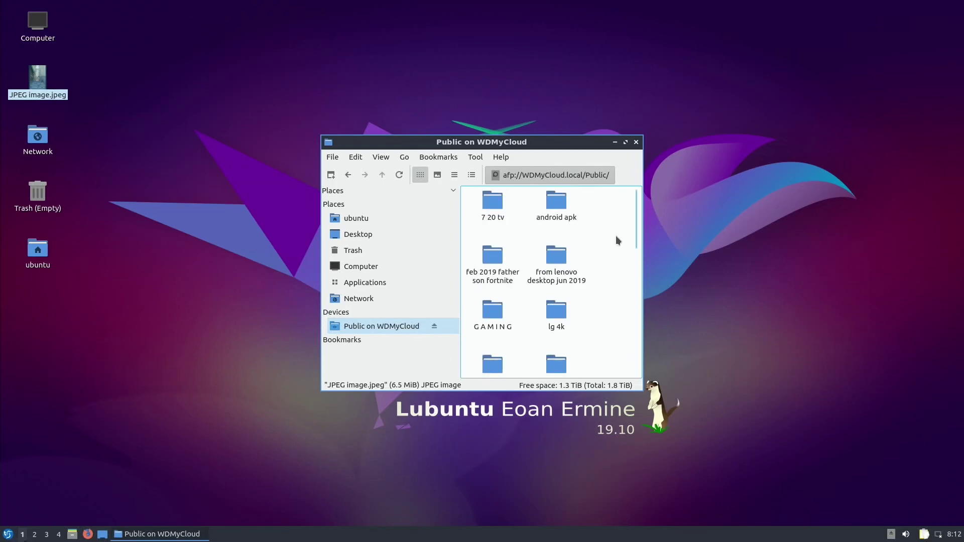
# Step: Return to WDMyCloud and connect to the personal share without credentials
pyautogui.scroll(-3, 575, 245)
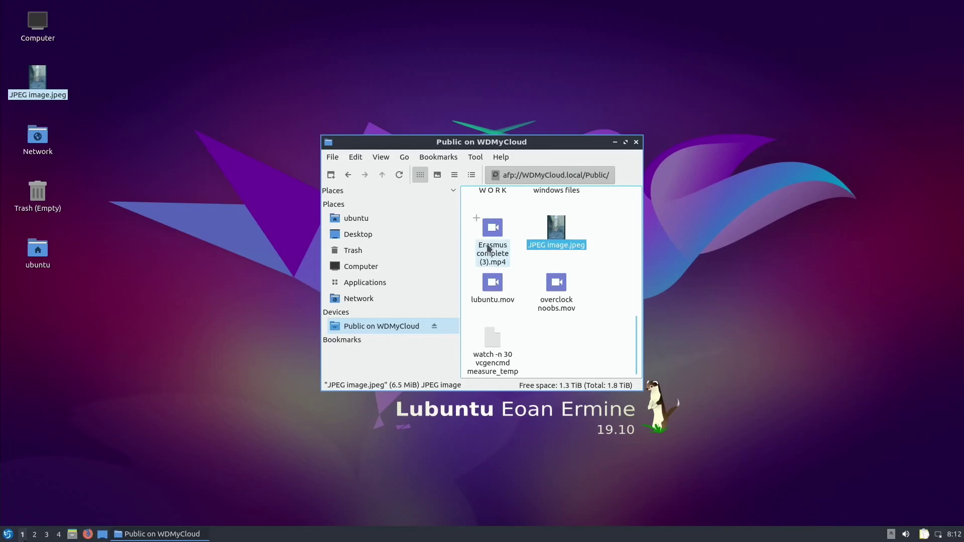
pyautogui.click(347, 175)
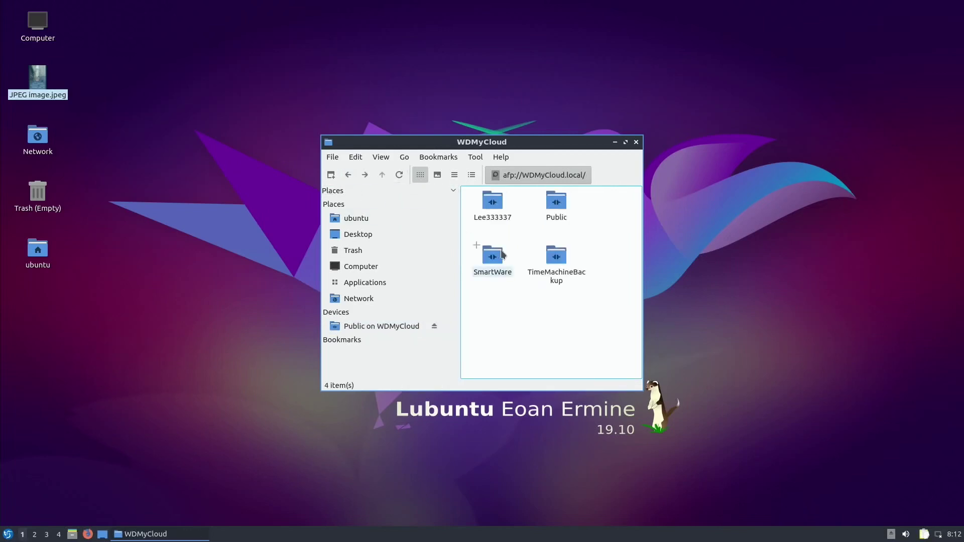
pyautogui.doubleClick(493, 205)
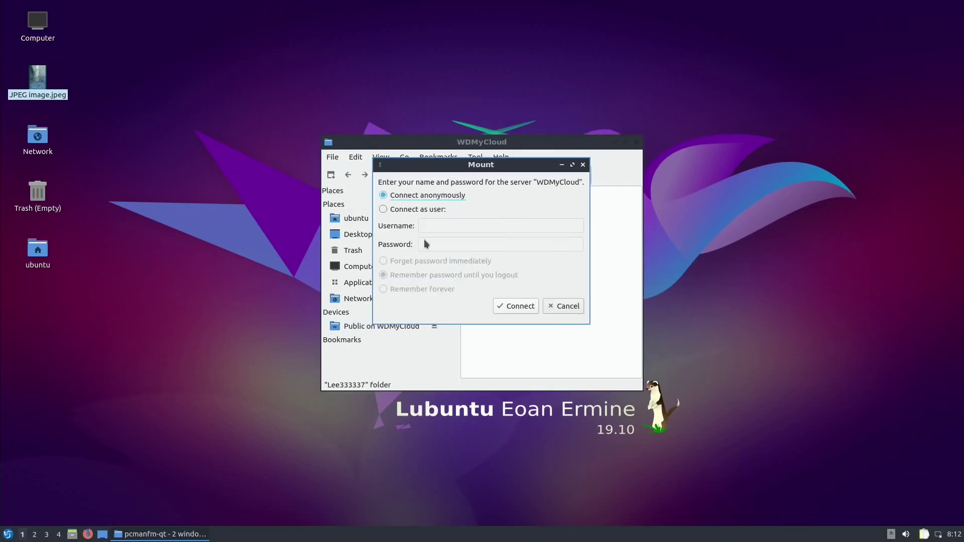
pyautogui.click(513, 301)
# Step: Open the YOUTUBE archive folder and select dyson cardboard tube.MP4
pyautogui.scroll(-5, 542, 337)
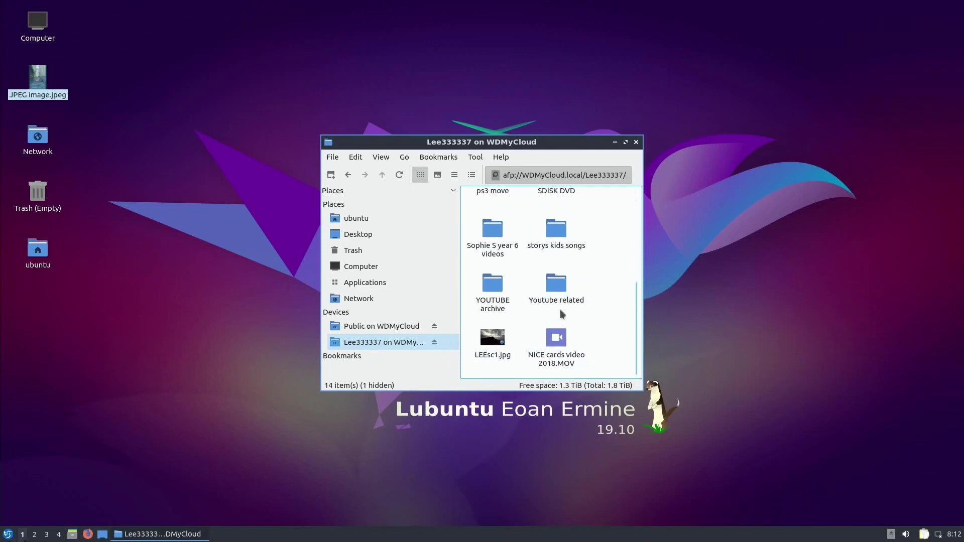
pyautogui.doubleClick(493, 285)
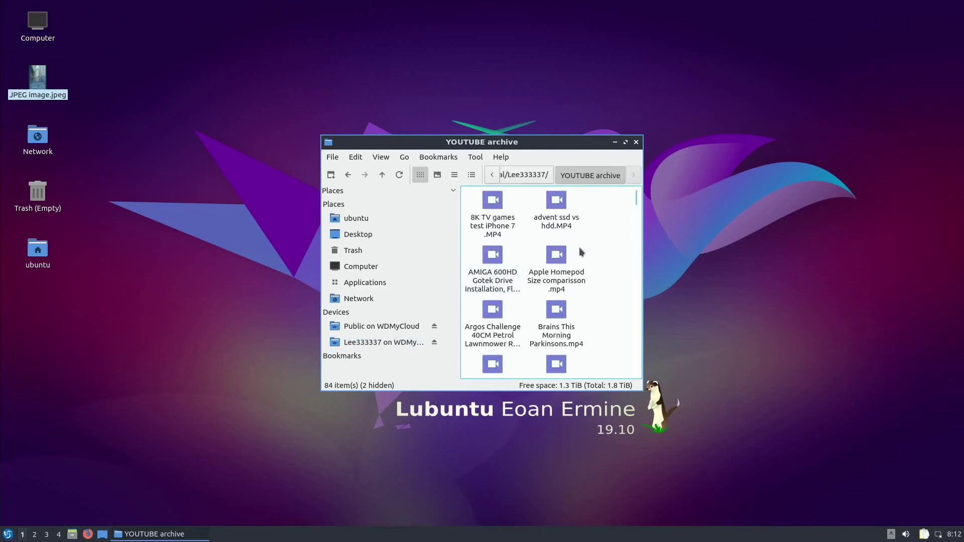
pyautogui.scroll(-5, 587, 234)
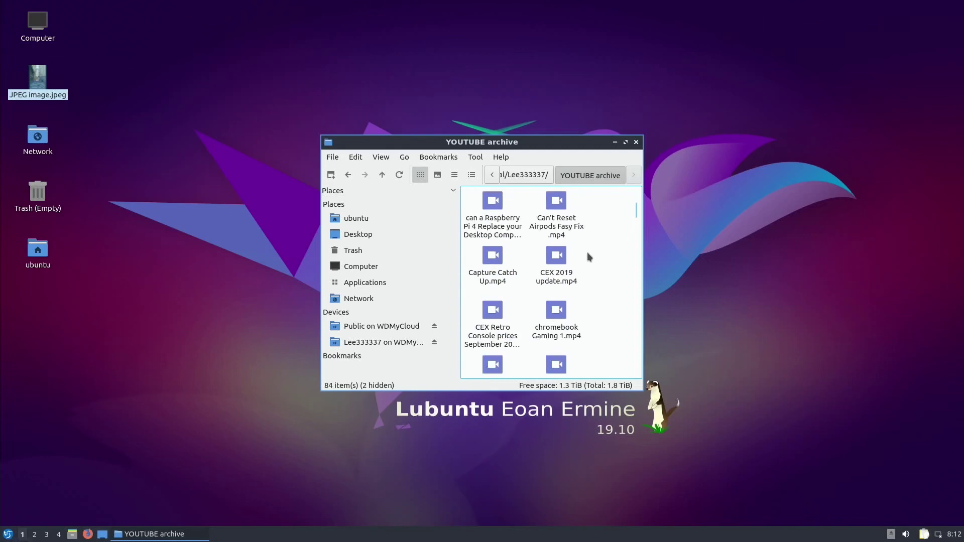
pyautogui.scroll(-3, 586, 252)
pyautogui.scroll(-3, 587, 256)
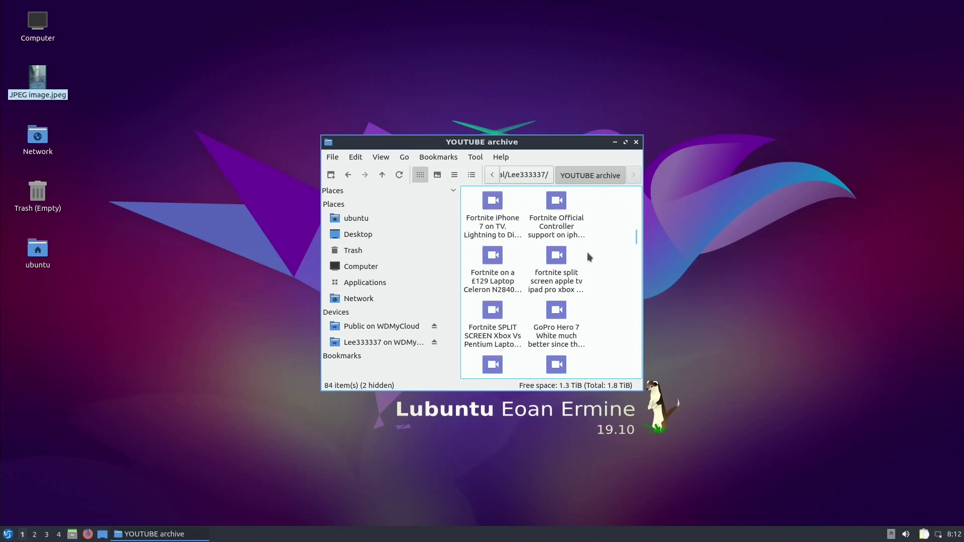
pyautogui.scroll(3, 589, 257)
pyautogui.click(562, 270)
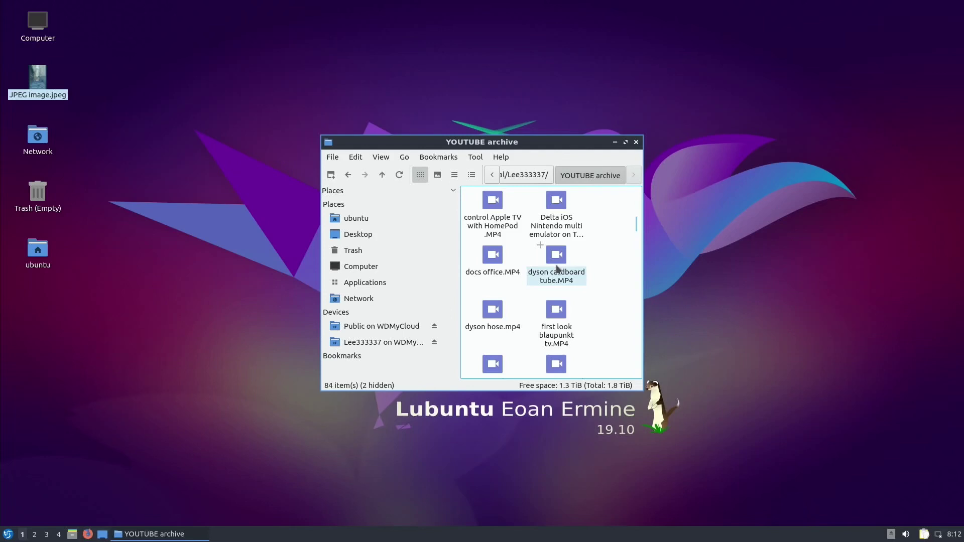
# Step: Play dyson cardboard tube.MP4 in VLC, skip ahead to about 00:22, then close VLC
pyautogui.doubleClick(558, 259)
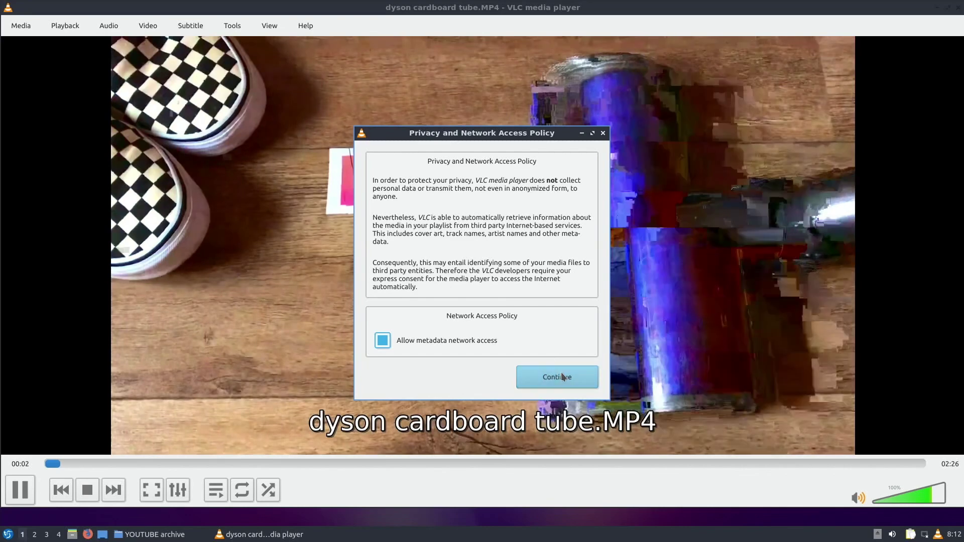
pyautogui.click(556, 377)
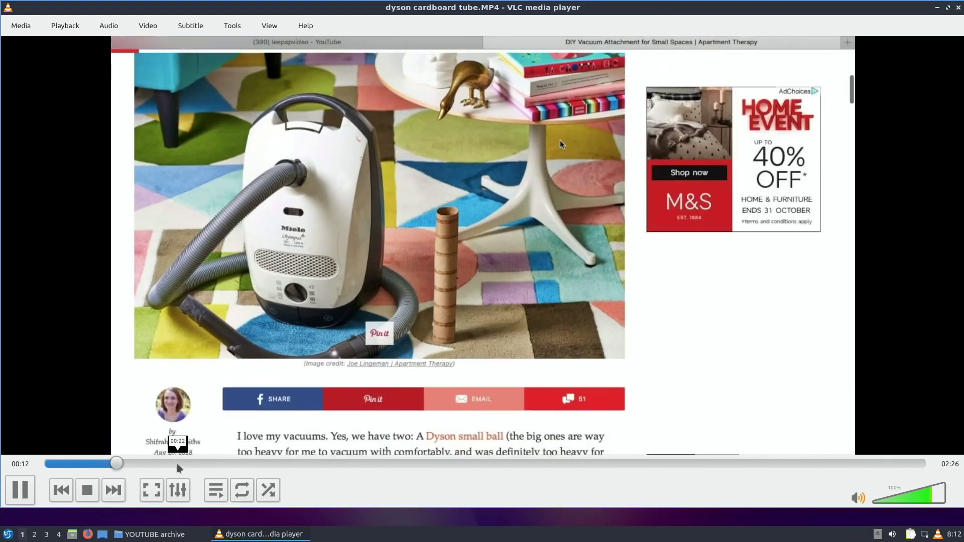
pyautogui.click(177, 466)
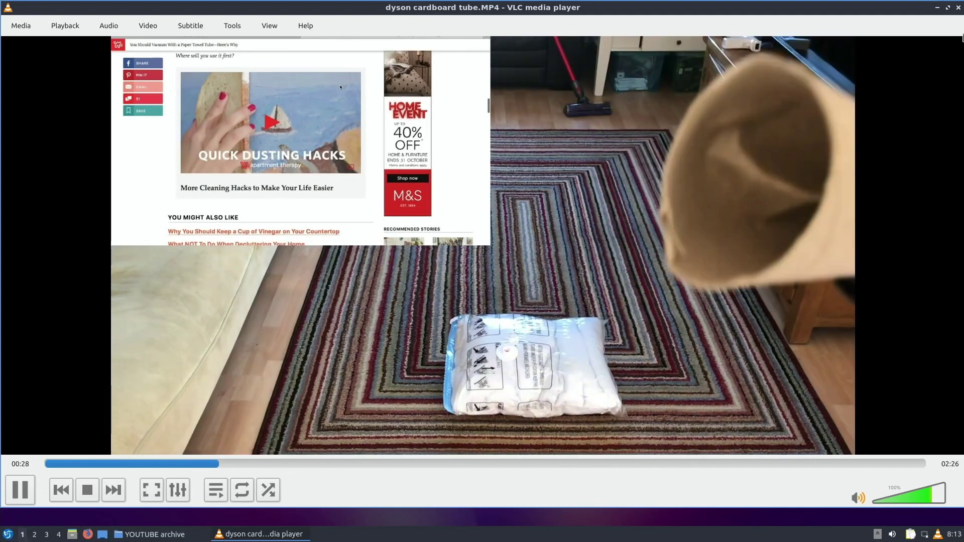
pyautogui.click(958, 7)
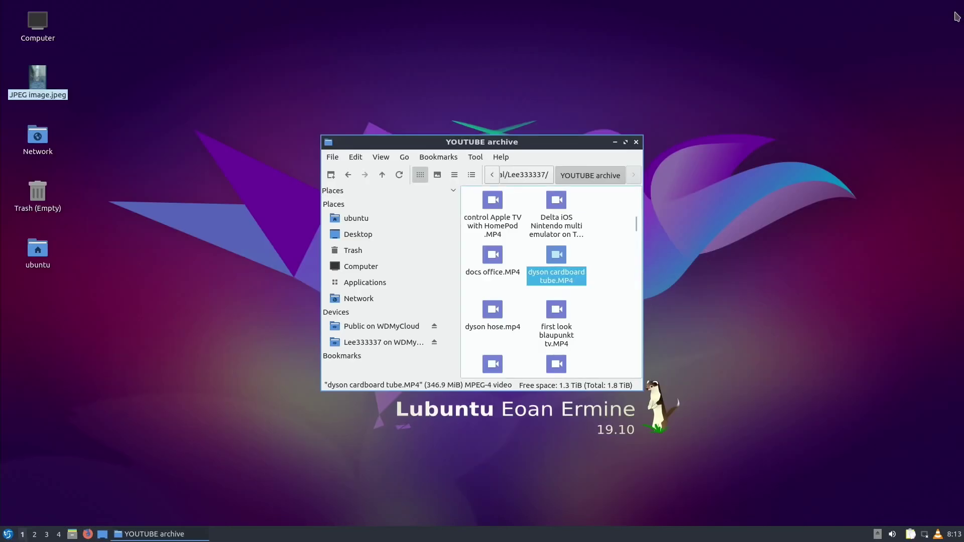
# Step: Close the file manager, launch LibreOffice Impress from Office, and create Untitled 1 from Blueprint Plans
pyautogui.click(637, 142)
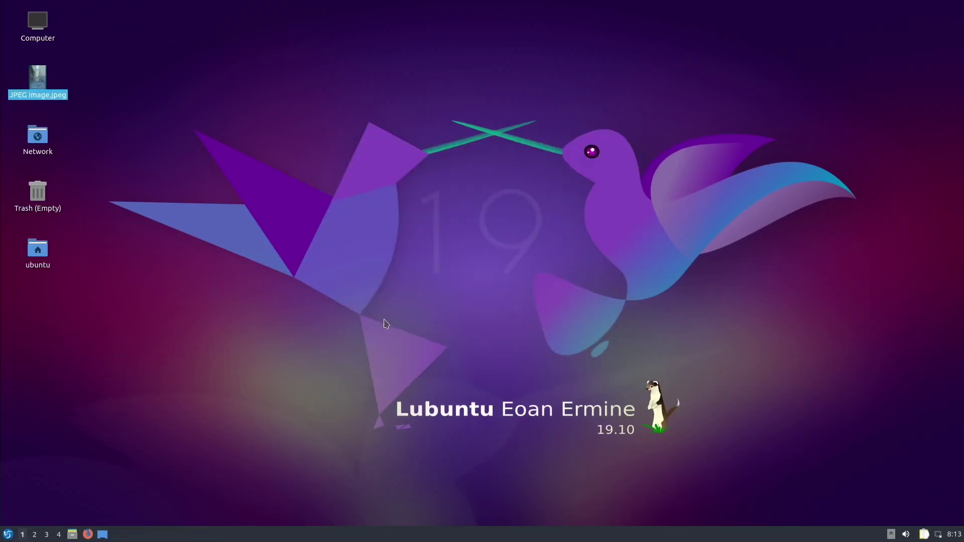
pyautogui.click(7, 537)
pyautogui.moveTo(28, 415)
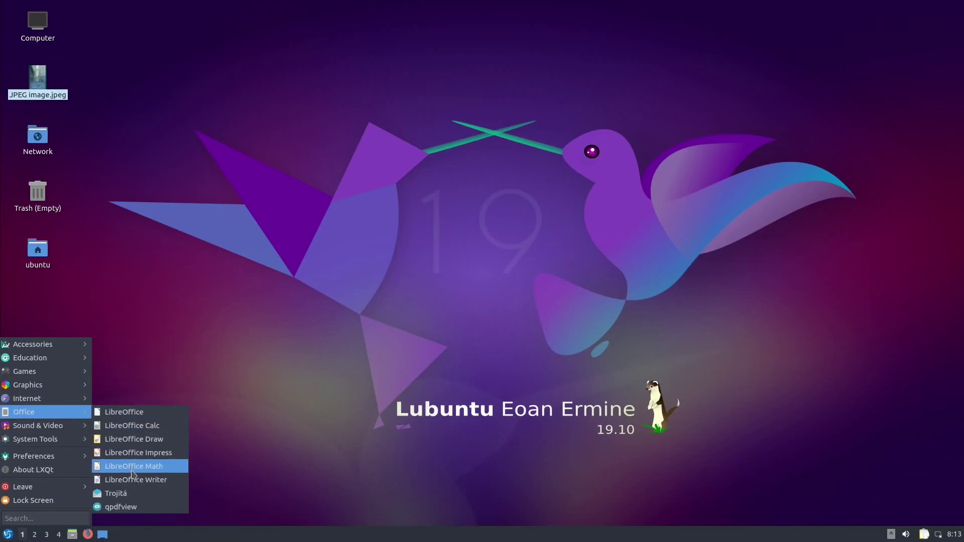
pyautogui.click(136, 453)
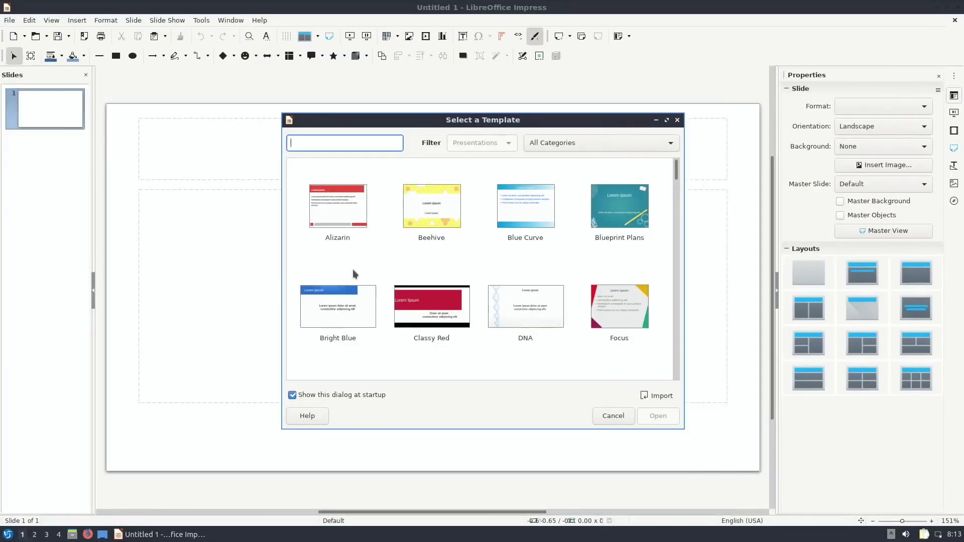
pyautogui.click(621, 211)
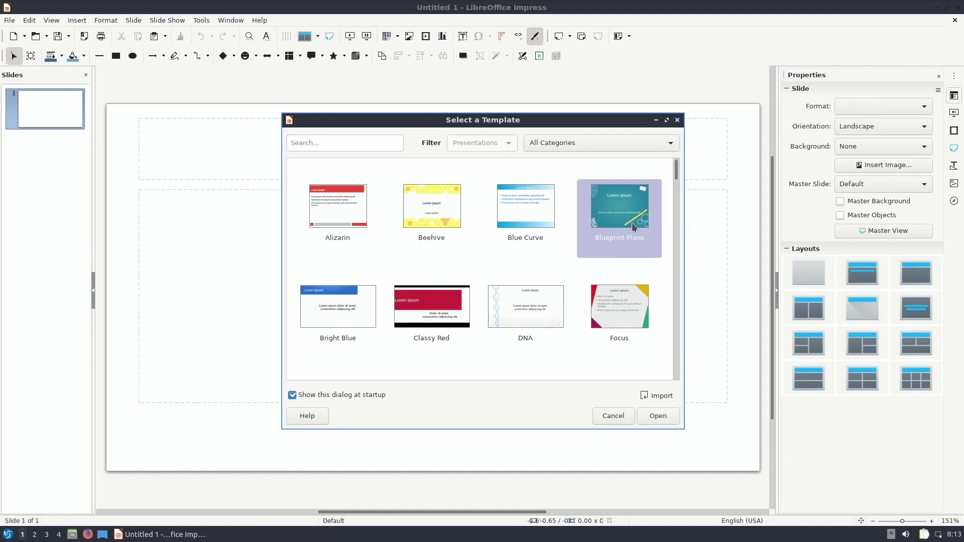
pyautogui.click(665, 415)
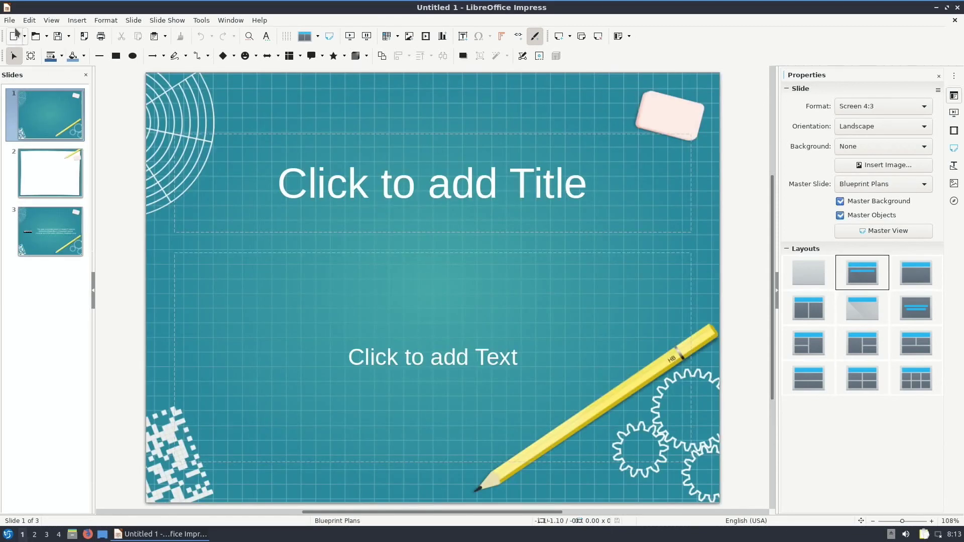
# Step: Insert JPEG image.jpeg from the Desktop folder into slide 1, accepting the rotation prompt
pyautogui.click(70, 20)
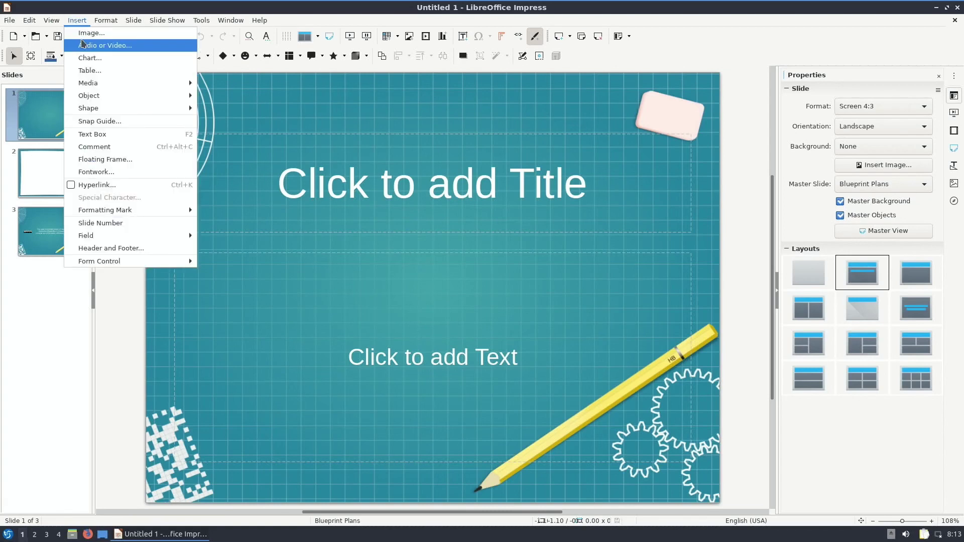
pyautogui.click(90, 33)
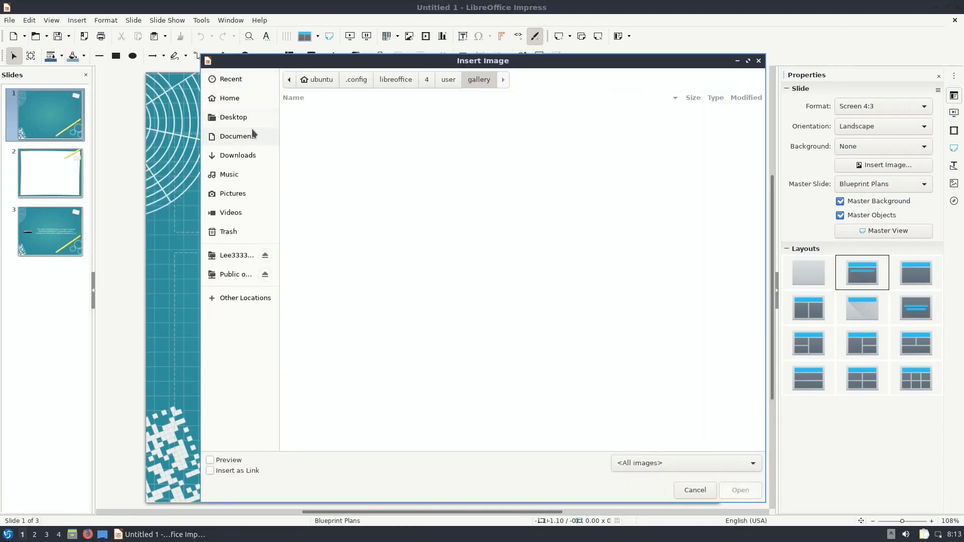
pyautogui.click(234, 119)
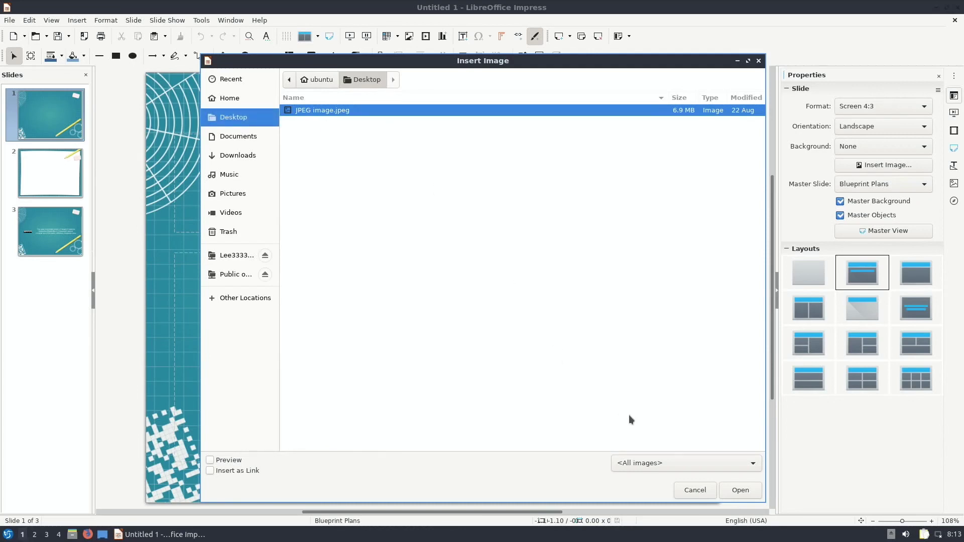
pyautogui.click(740, 490)
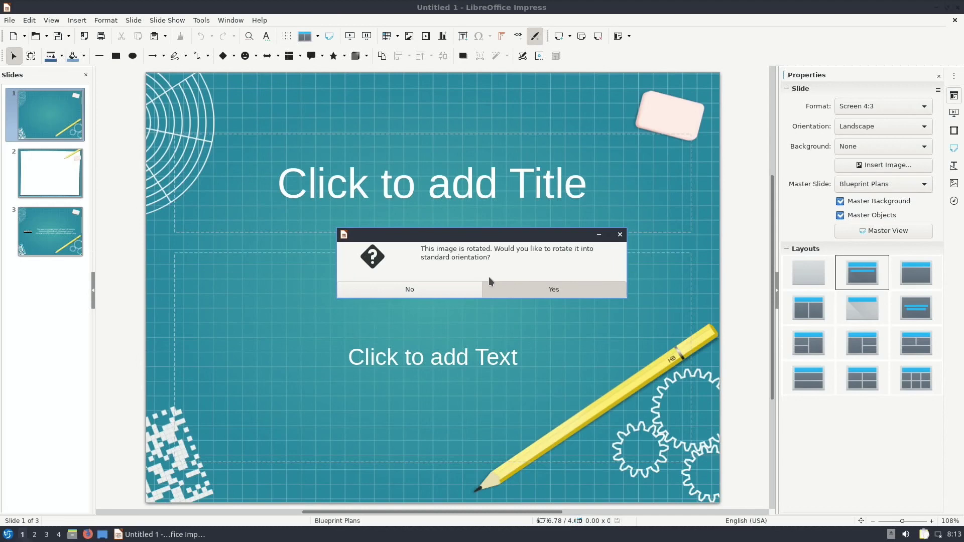
pyautogui.click(489, 278)
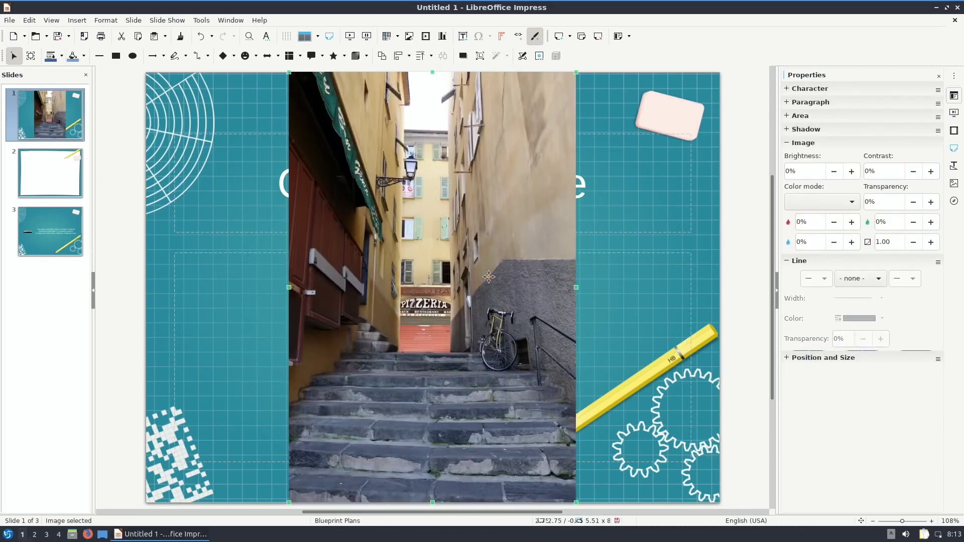
# Step: Shrink the photo, move it near the slide's top centre, and minimize Impress
pyautogui.moveTo(576, 73); pyautogui.dragTo(486, 208)
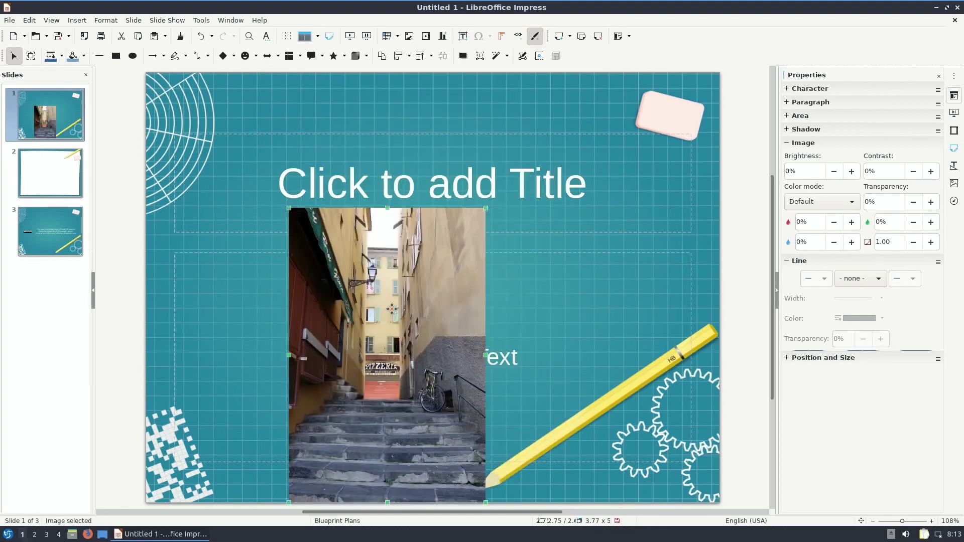
pyautogui.moveTo(392, 310); pyautogui.dragTo(408, 237)
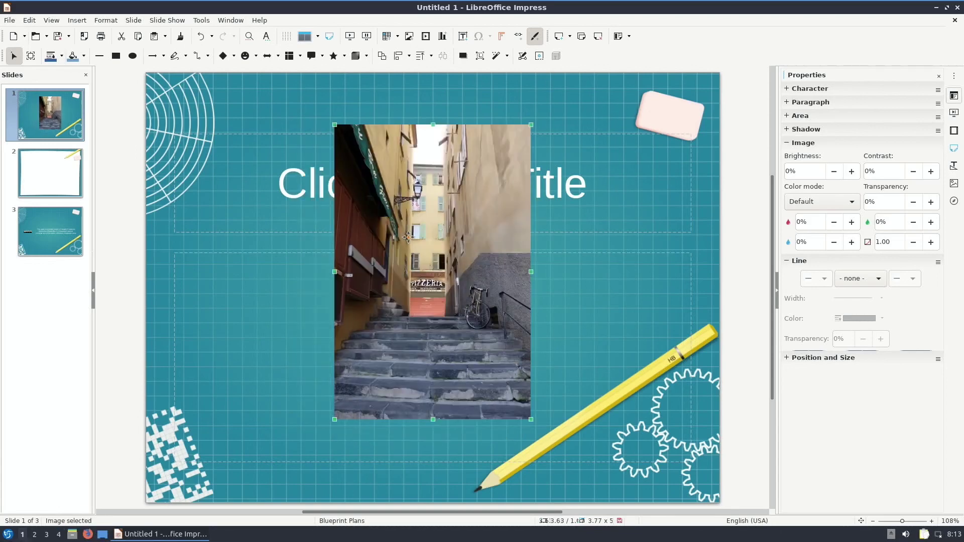
pyautogui.click(936, 8)
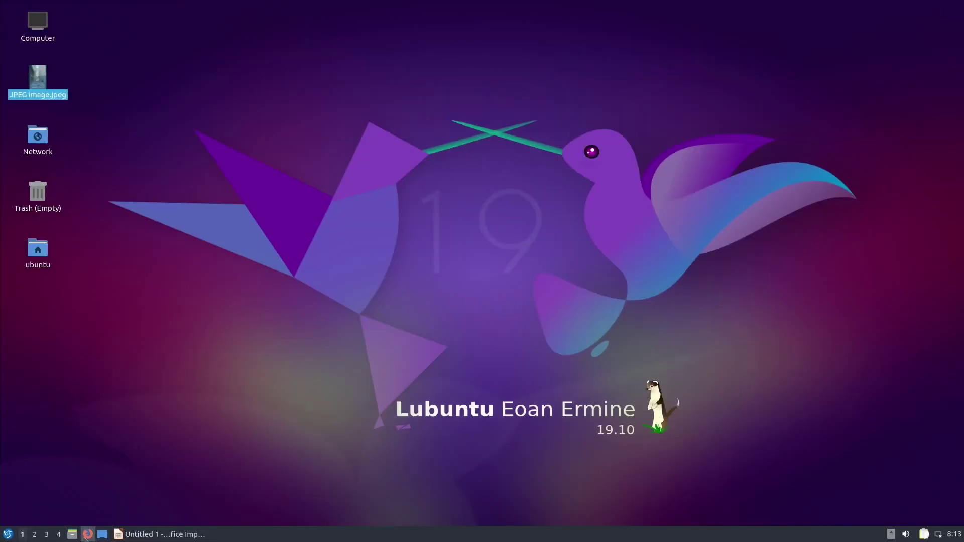
# Step: Launch Firefox, search for 'bbc', and search 'hotukdeals' in a new tab
pyautogui.click(86, 535)
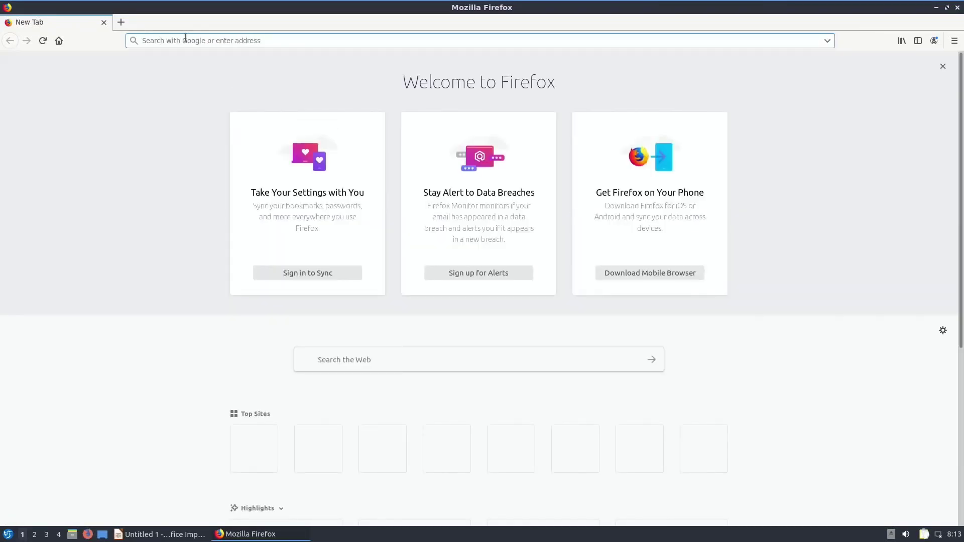
pyautogui.click(185, 40)
pyautogui.write('bbc')
pyautogui.press('Return')
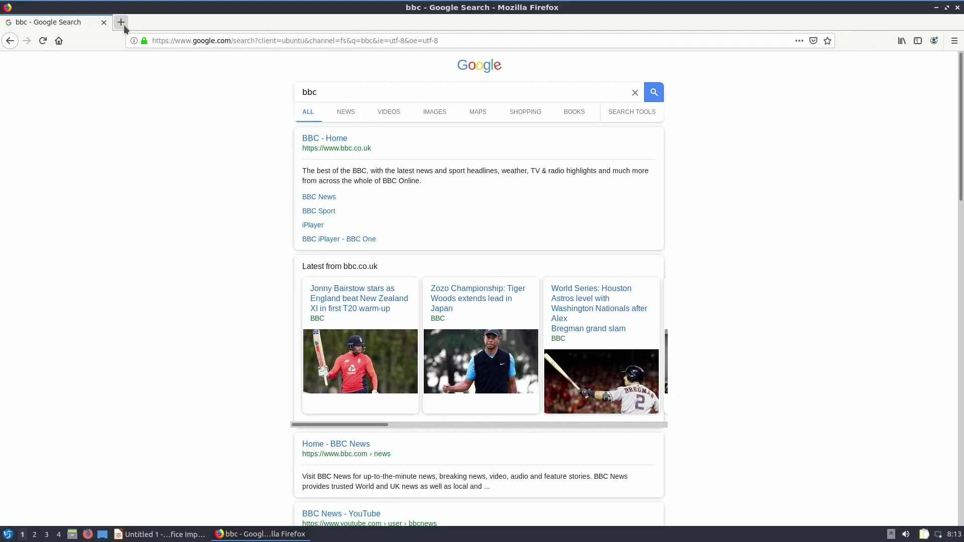
pyautogui.click(121, 23)
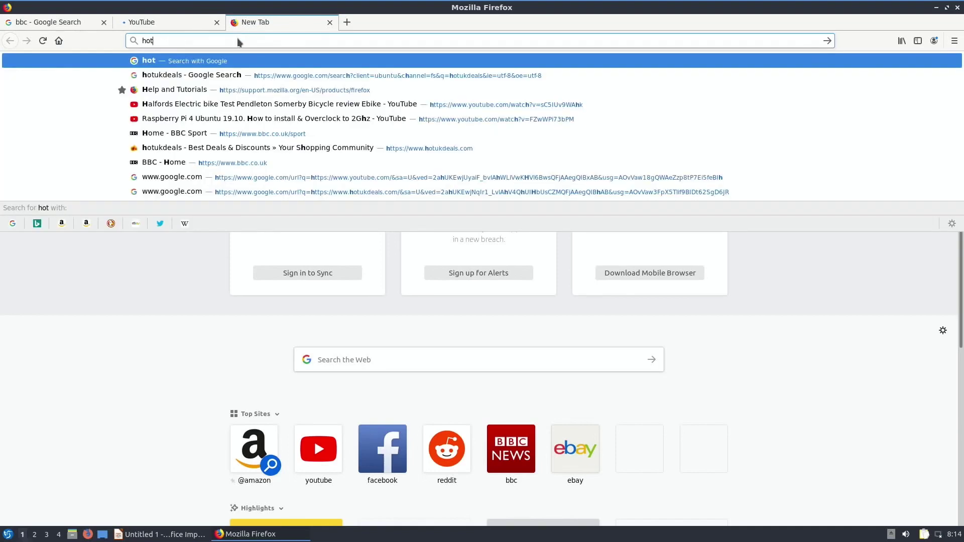
pyautogui.write('ukdeals')
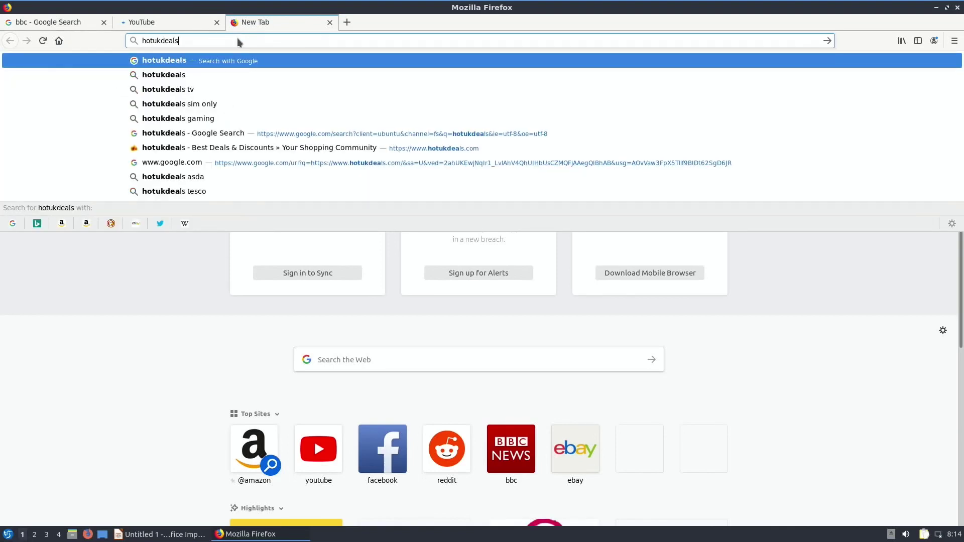
pyautogui.press('Return')
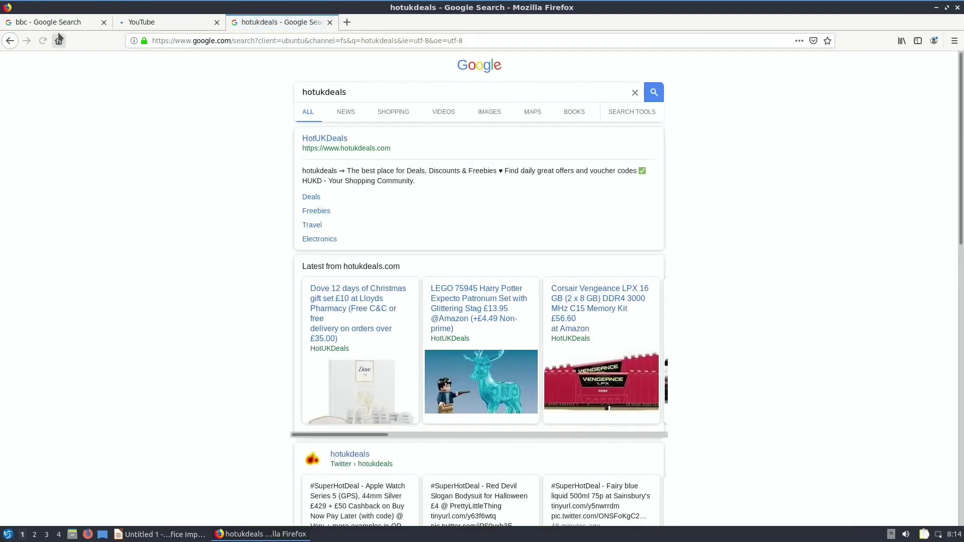
# Step: Open BBC Sport from the bbc results and search YouTube for 'leepspvideo kona'
pyautogui.click(50, 23)
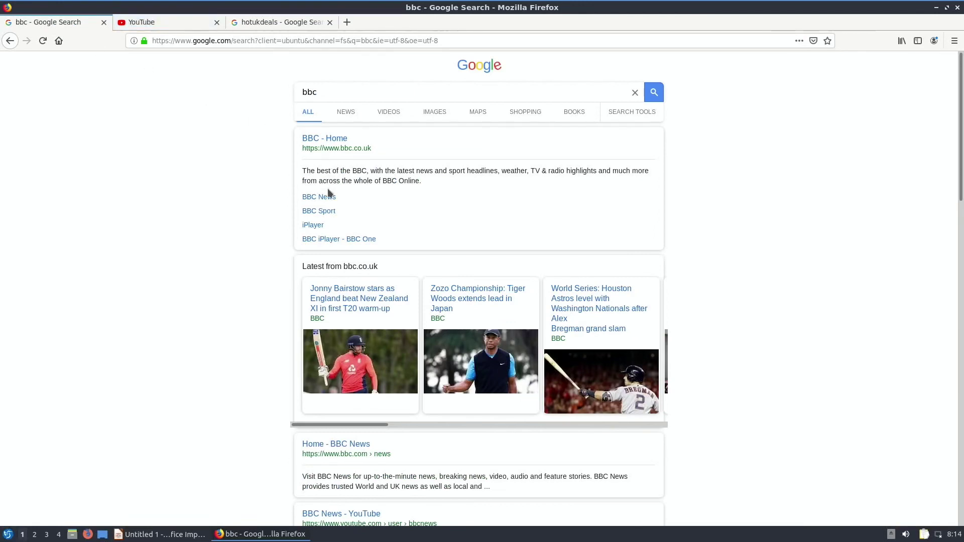
pyautogui.click(327, 213)
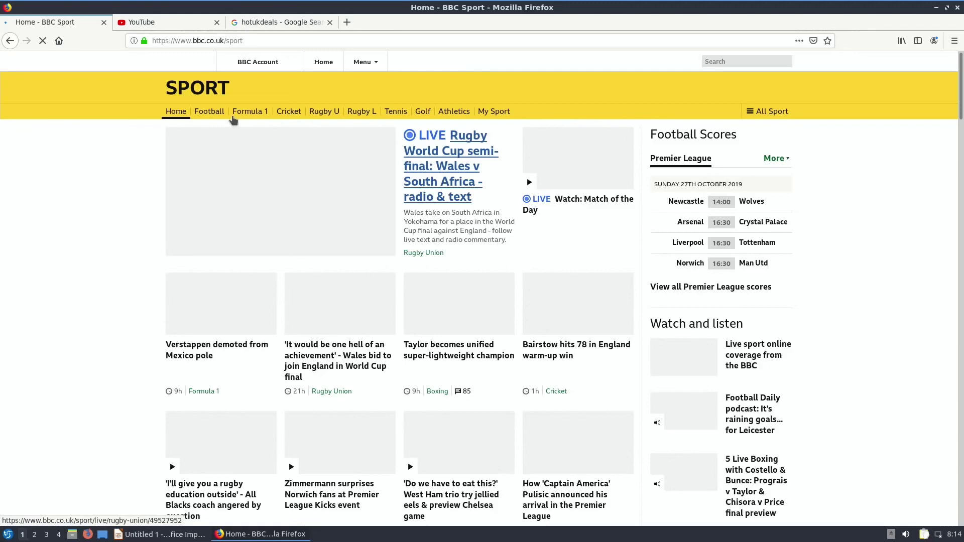
pyautogui.click(160, 22)
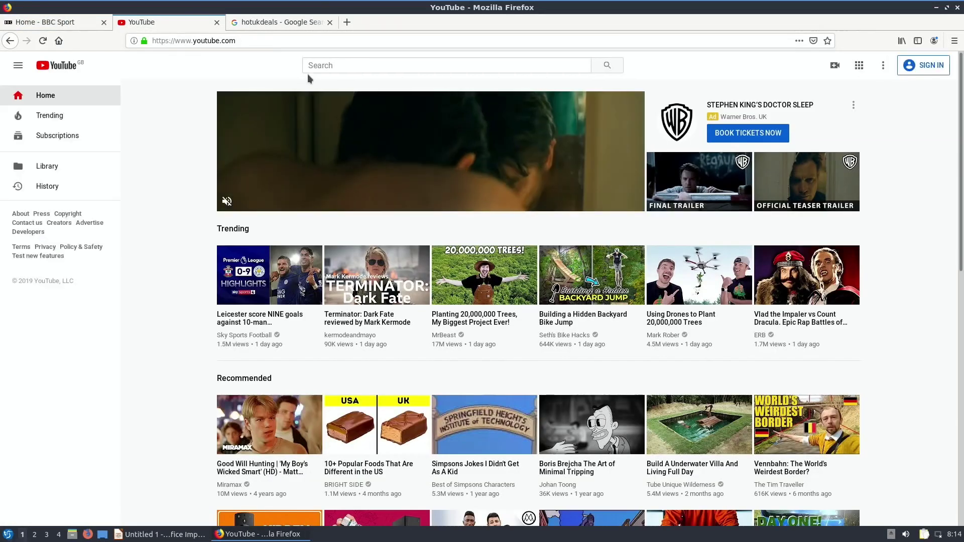
pyautogui.click(343, 66)
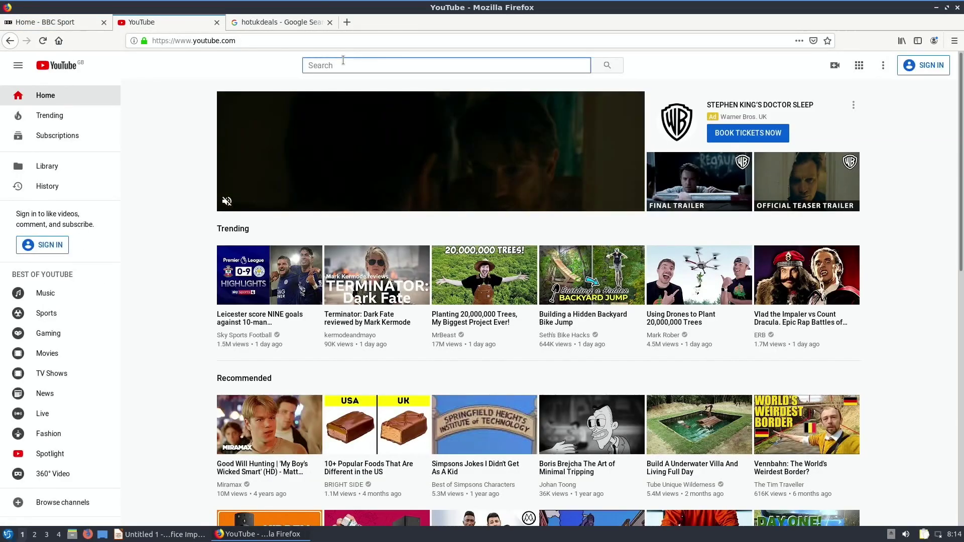
pyautogui.write('leepsp')
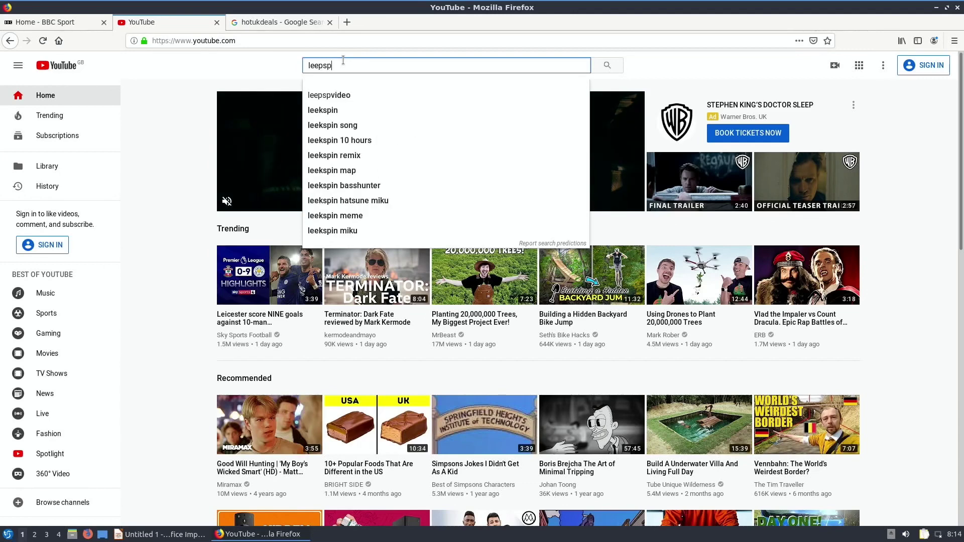
pyautogui.write('video k')
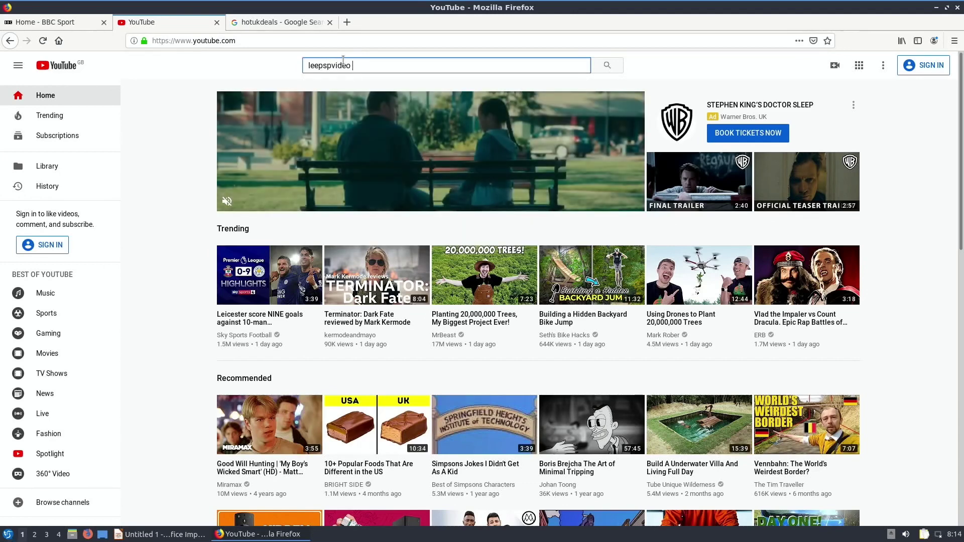
pyautogui.write('ona')
pyautogui.press('Return')
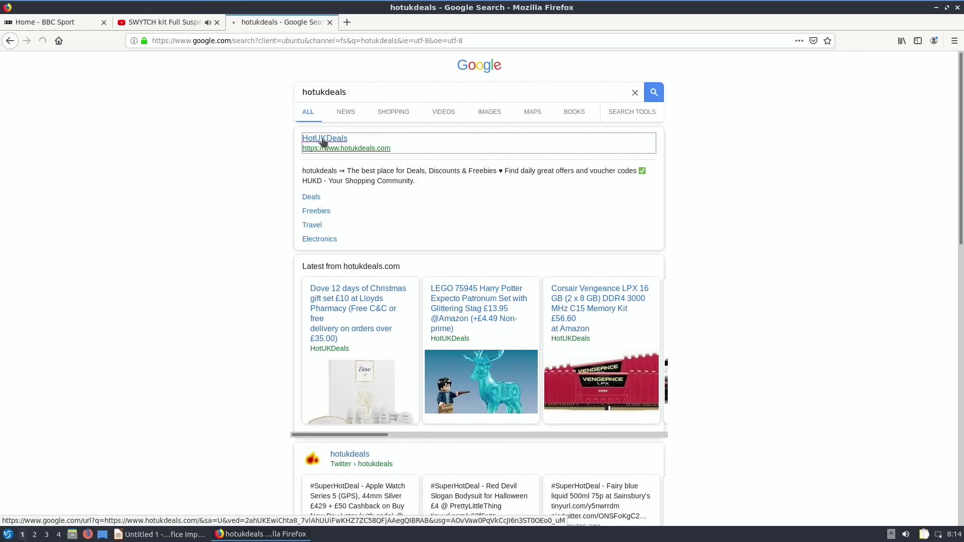
# Step: Open the HotUKDeals website from its result, then scroll through the BBC Sport page
pyautogui.click(326, 141)
pyautogui.click(50, 23)
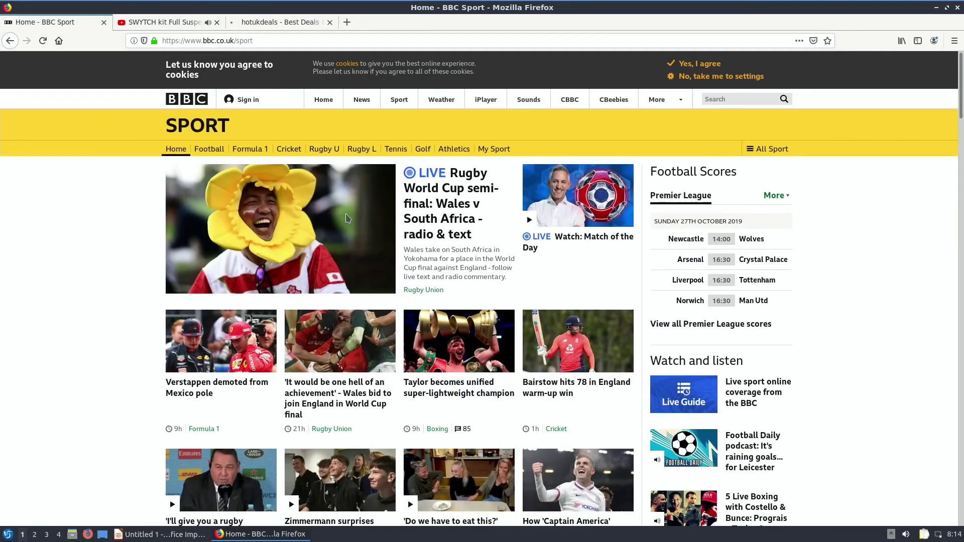
pyautogui.scroll(-3, 352, 226)
pyautogui.scroll(3, 370, 246)
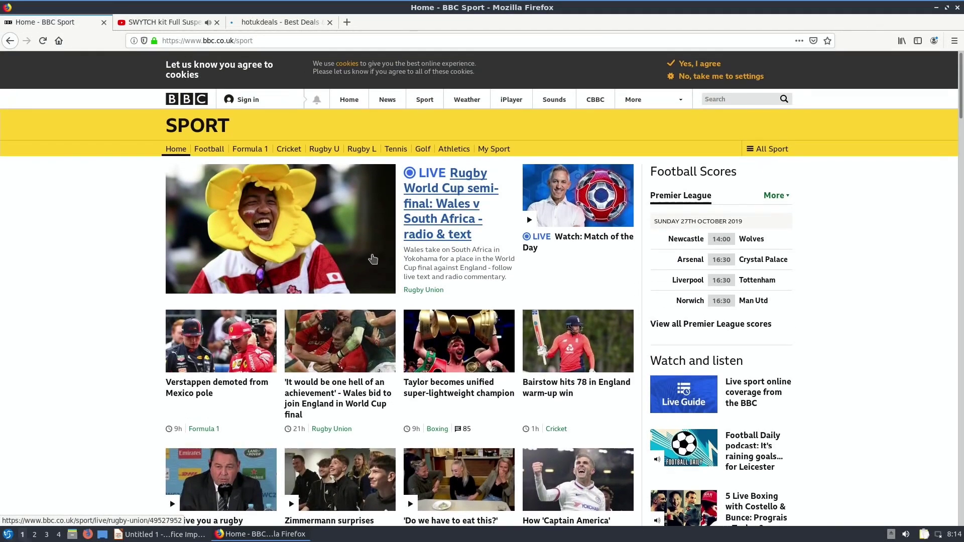
pyautogui.scroll(-5, 372, 259)
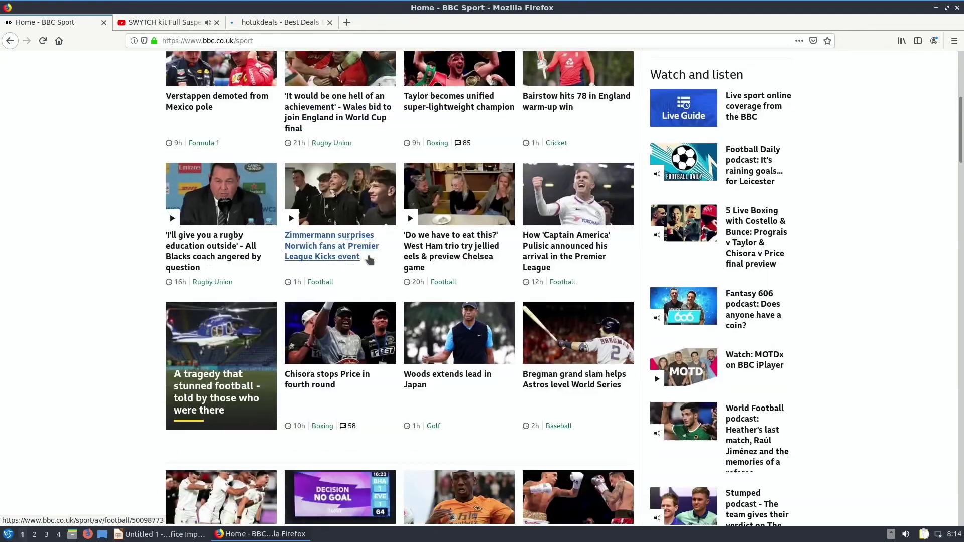
pyautogui.scroll(-2, 368, 254)
pyautogui.scroll(7, 368, 254)
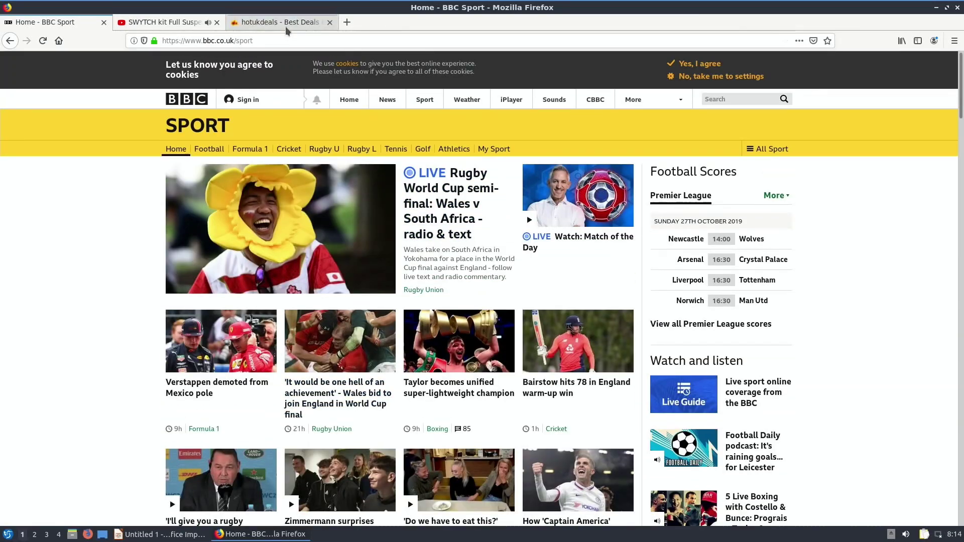
# Step: Scroll through the deals on the hotukdeals.com page
pyautogui.click(285, 26)
pyautogui.scroll(-3, 378, 211)
pyautogui.scroll(1, 379, 217)
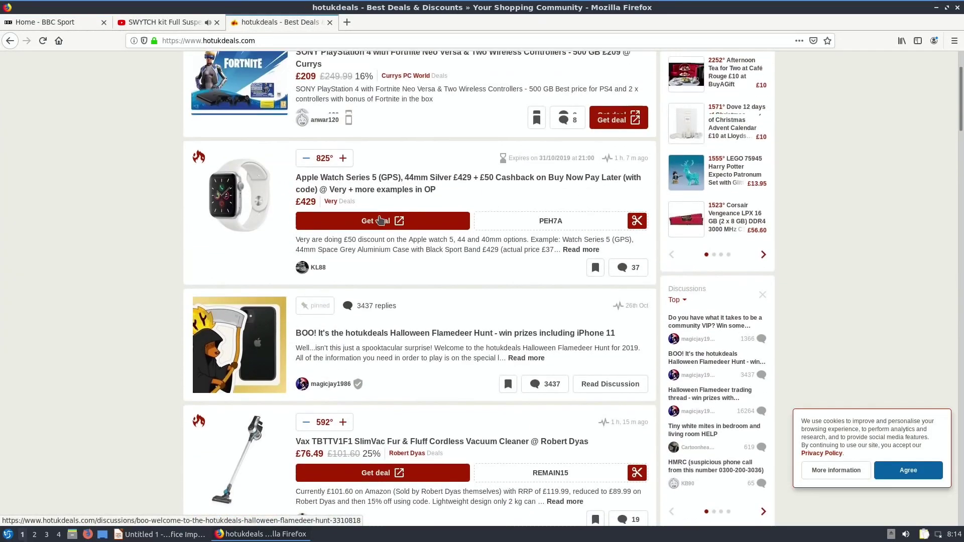
pyautogui.scroll(-4, 403, 189)
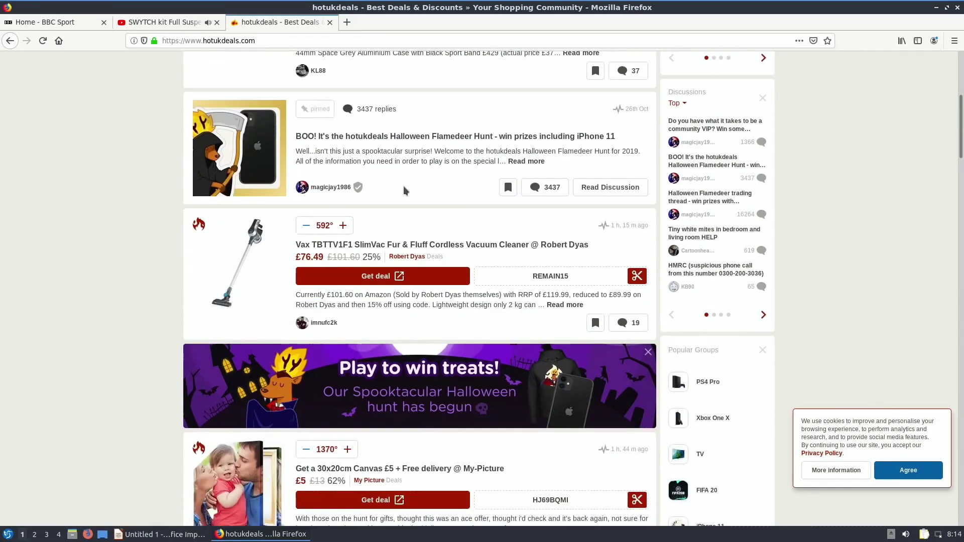
pyautogui.scroll(-2, 405, 190)
pyautogui.scroll(7, 392, 181)
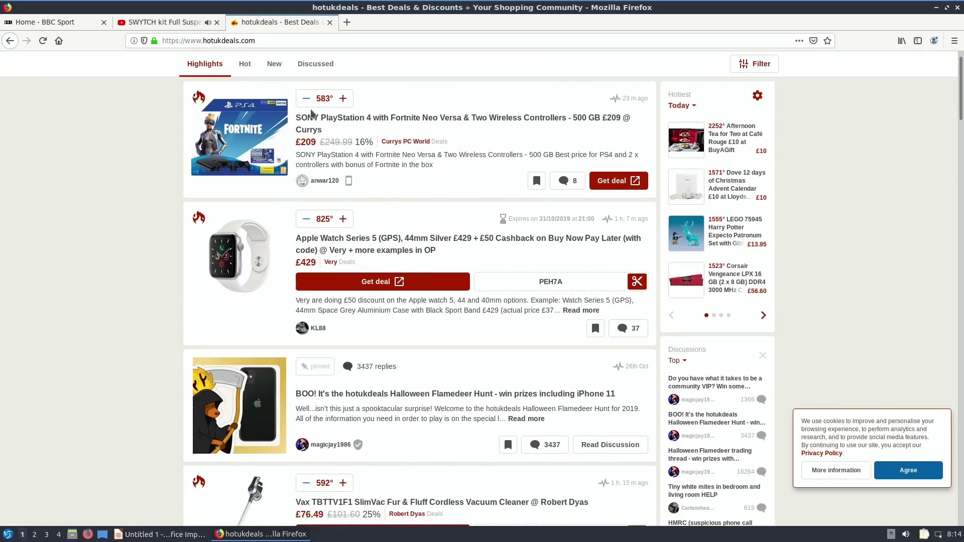
pyautogui.scroll(-8, 381, 211)
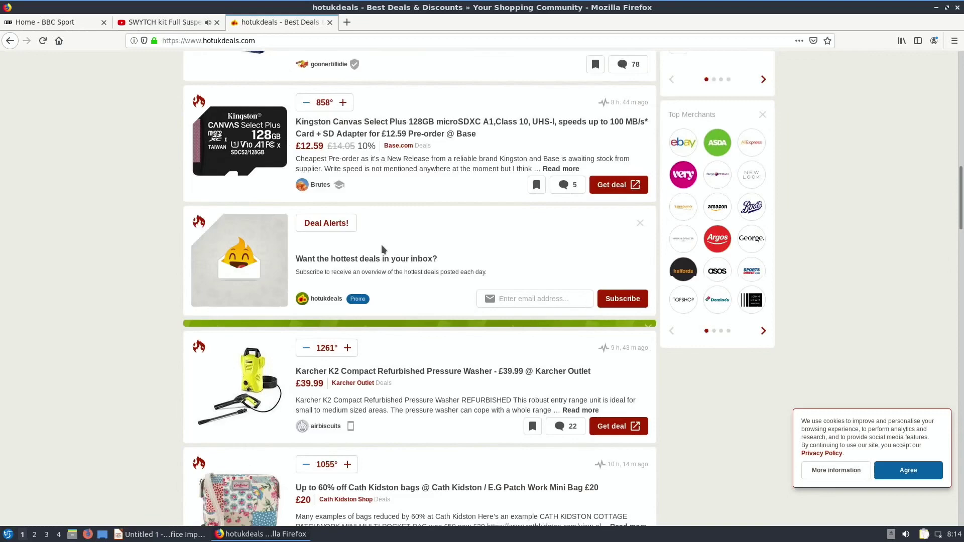
pyautogui.scroll(-3, 381, 245)
# Step: Play the SWYTCH kit video, skipping its ad and the Premium offer, and watch it full screen
pyautogui.click(178, 24)
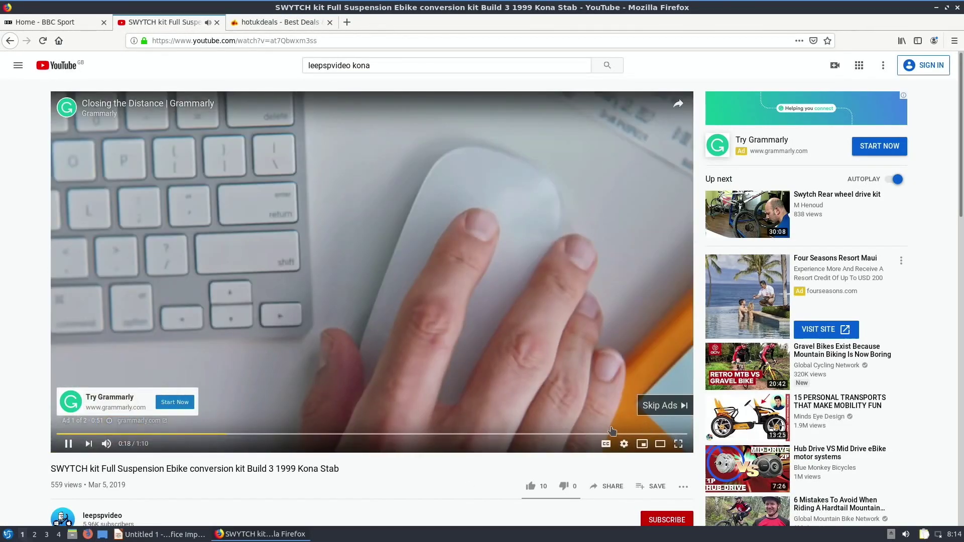
pyautogui.click(665, 406)
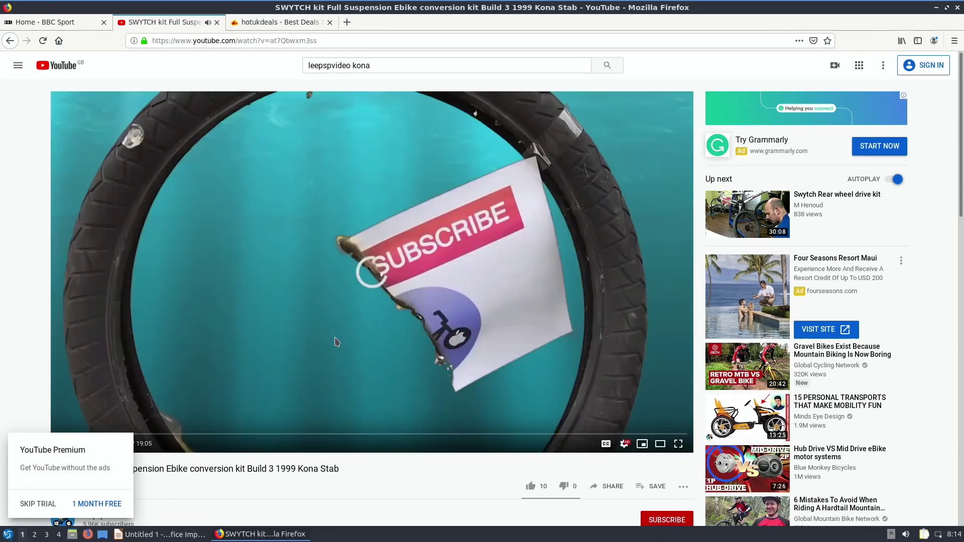
pyautogui.click(41, 502)
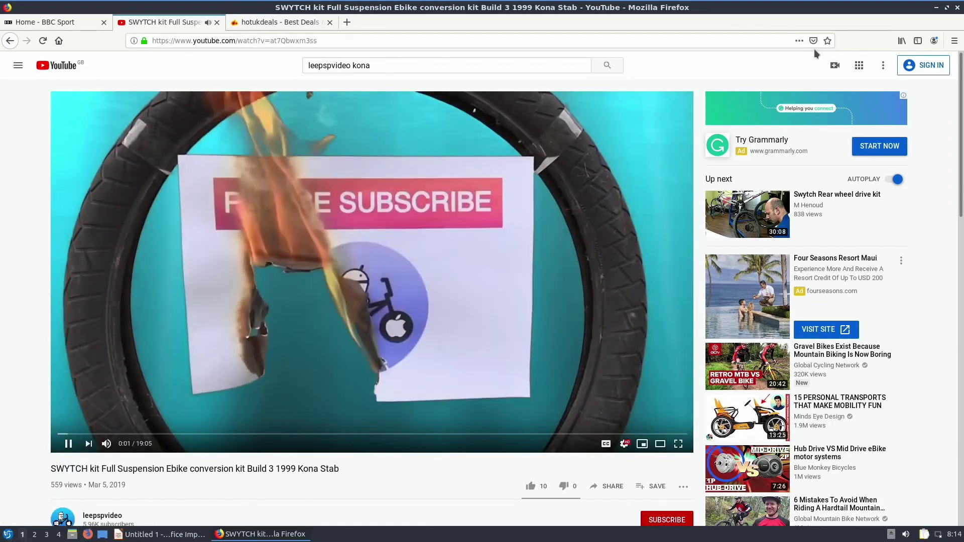
pyautogui.click(955, 42)
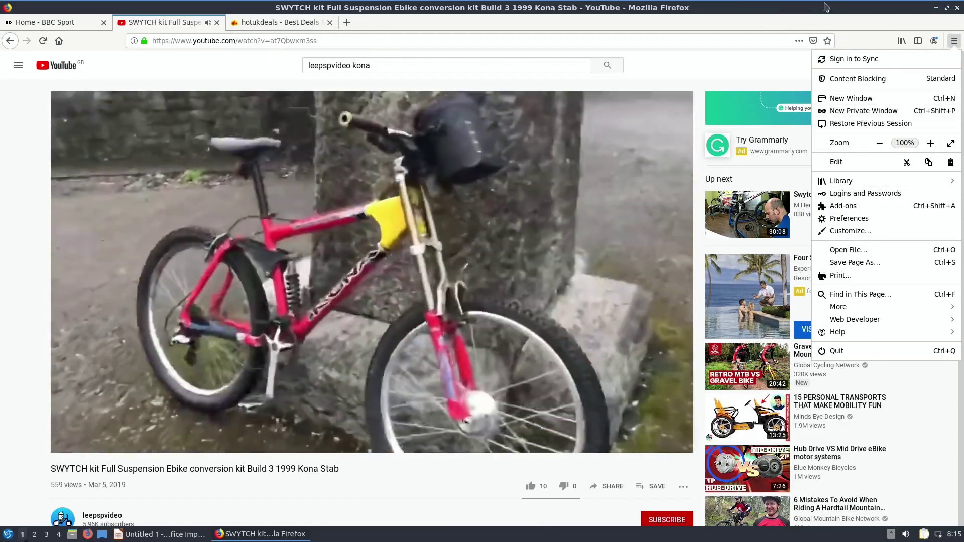
pyautogui.click(261, 288)
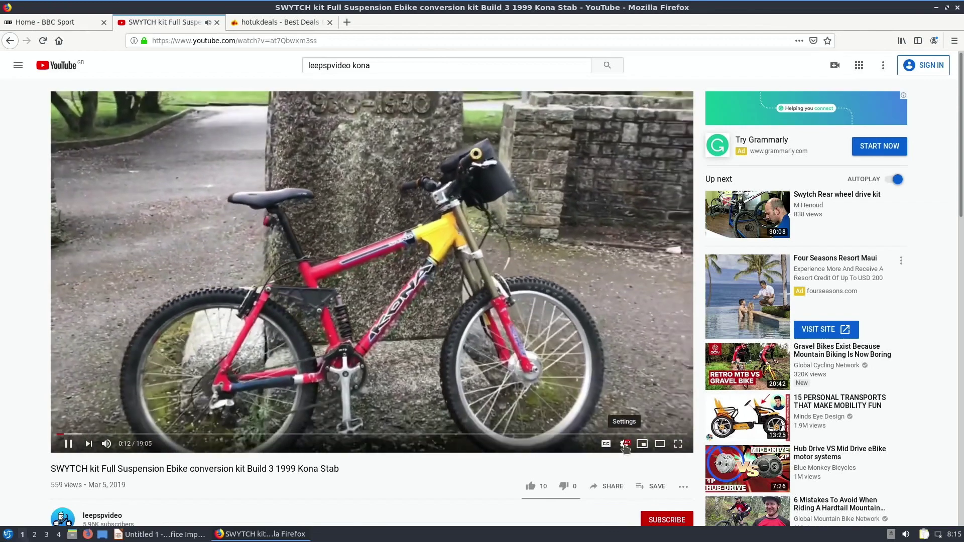
pyautogui.click(625, 445)
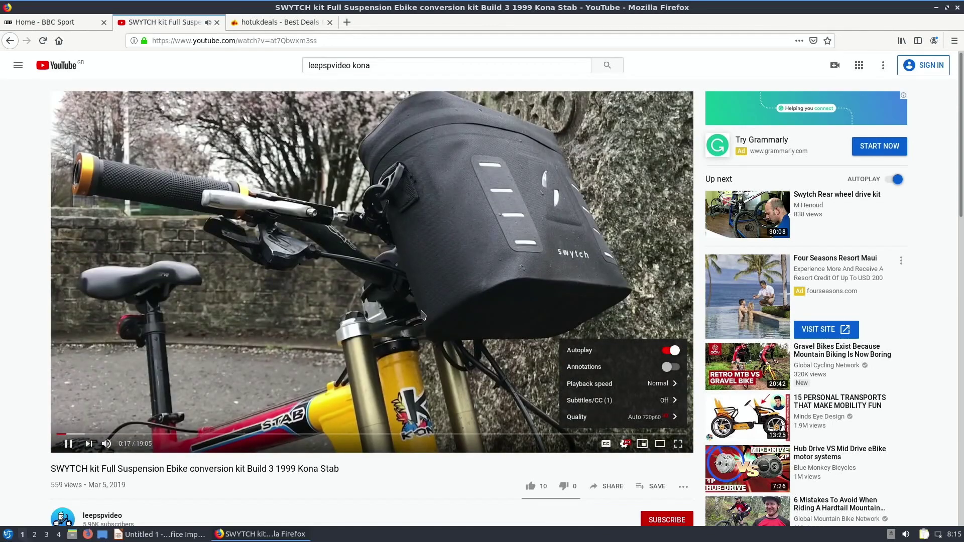
pyautogui.click(421, 314)
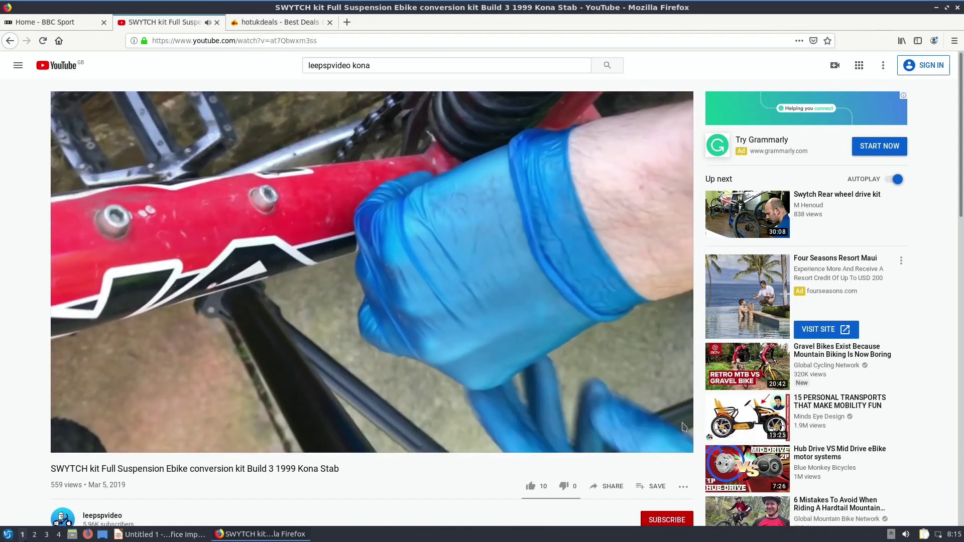
pyautogui.click(678, 444)
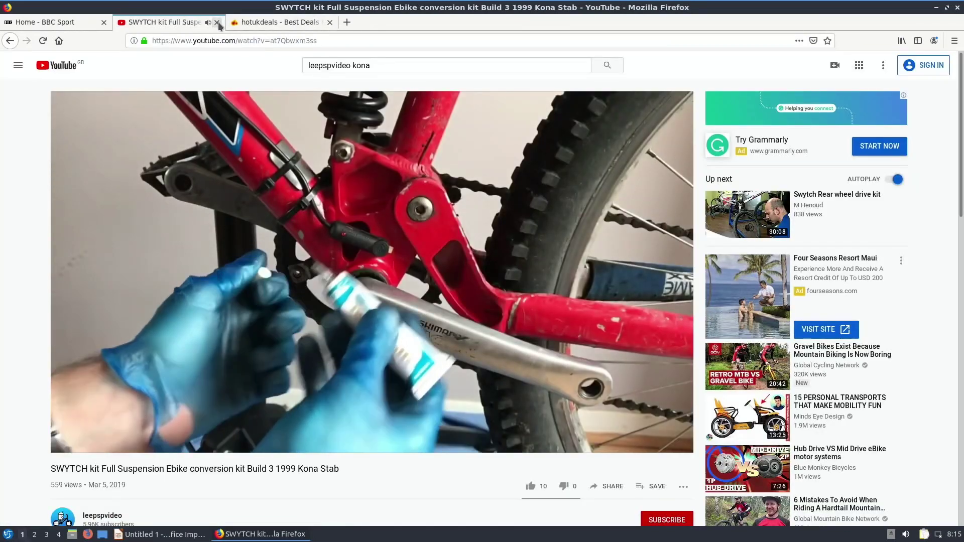
# Step: Close the YouTube tab and launch Preferences > Software Sources from the application menu
pyautogui.click(218, 23)
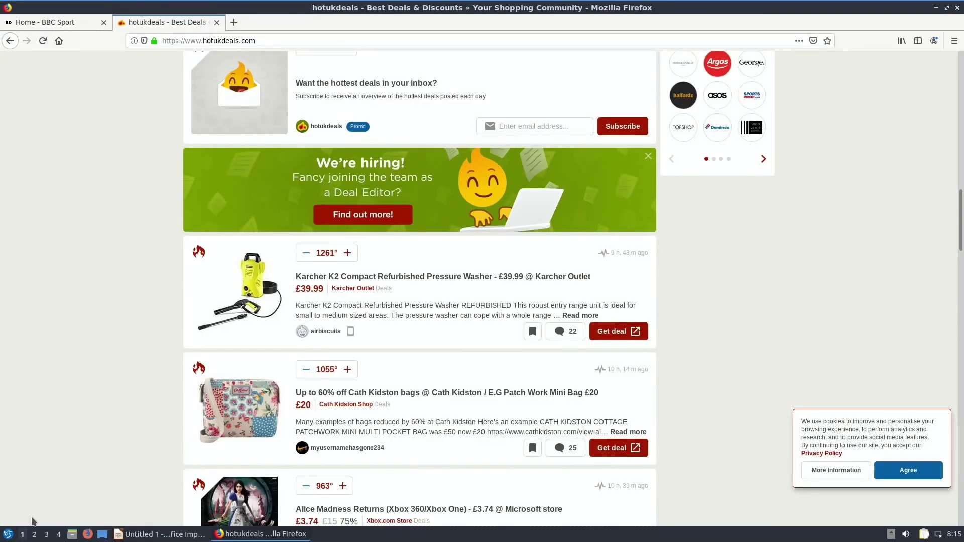
pyautogui.click(8, 535)
pyautogui.moveTo(57, 348)
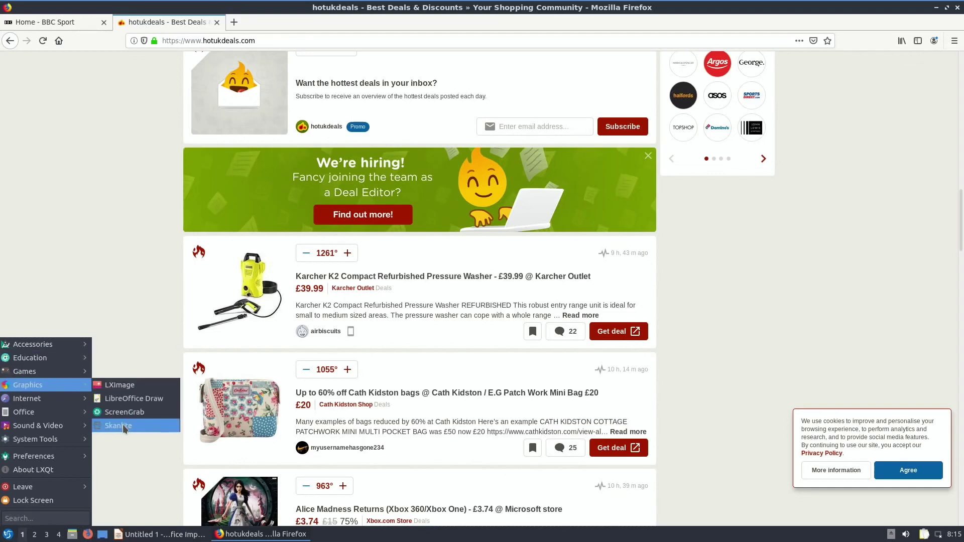
pyautogui.moveTo(85, 402)
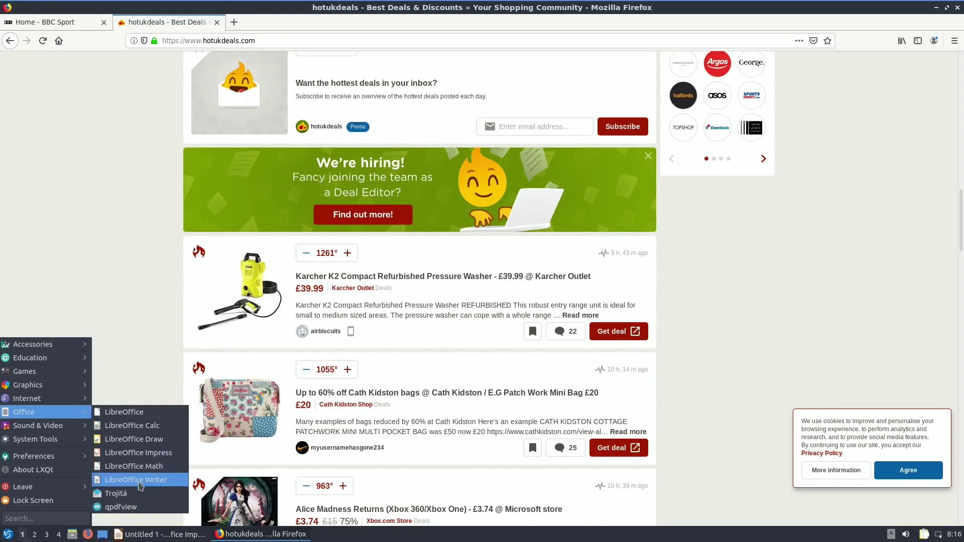
pyautogui.moveTo(74, 431)
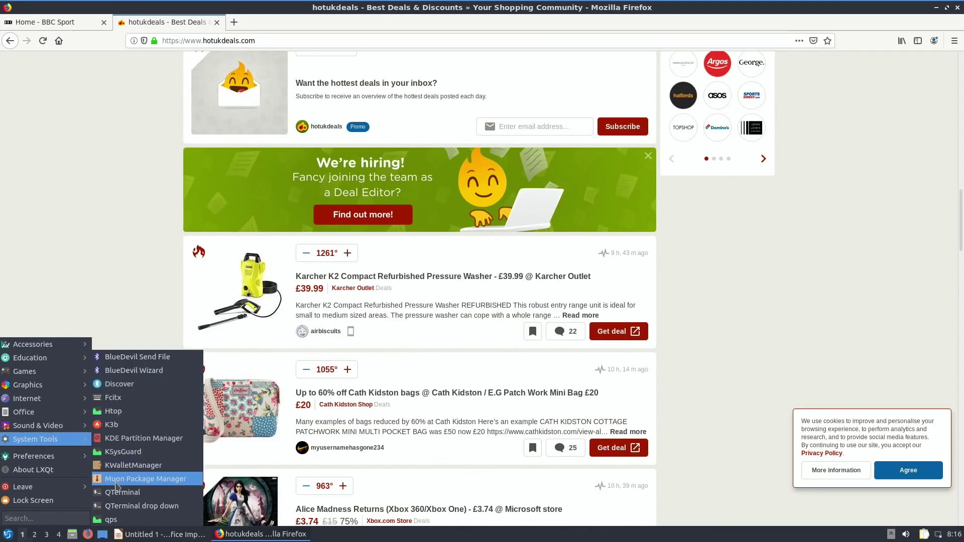
pyautogui.moveTo(78, 459)
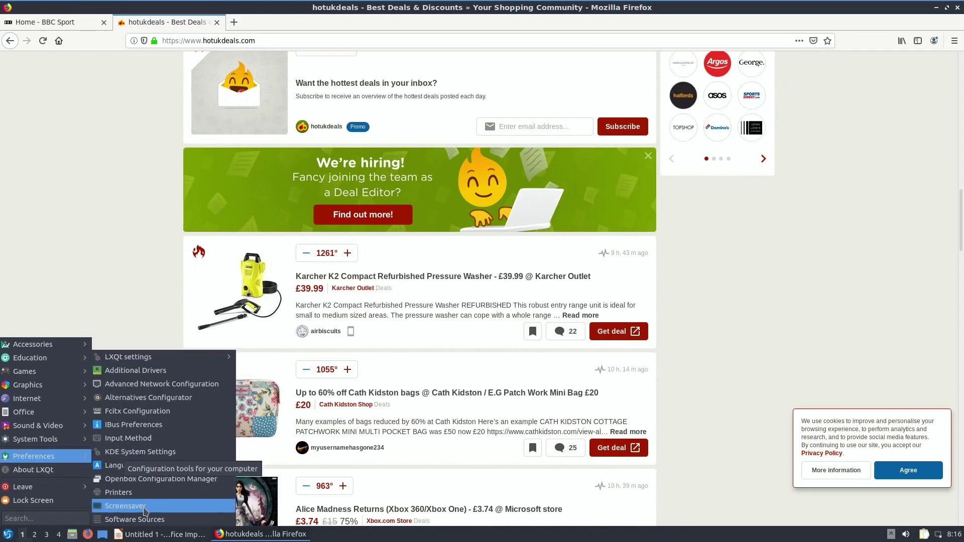
pyautogui.click(143, 511)
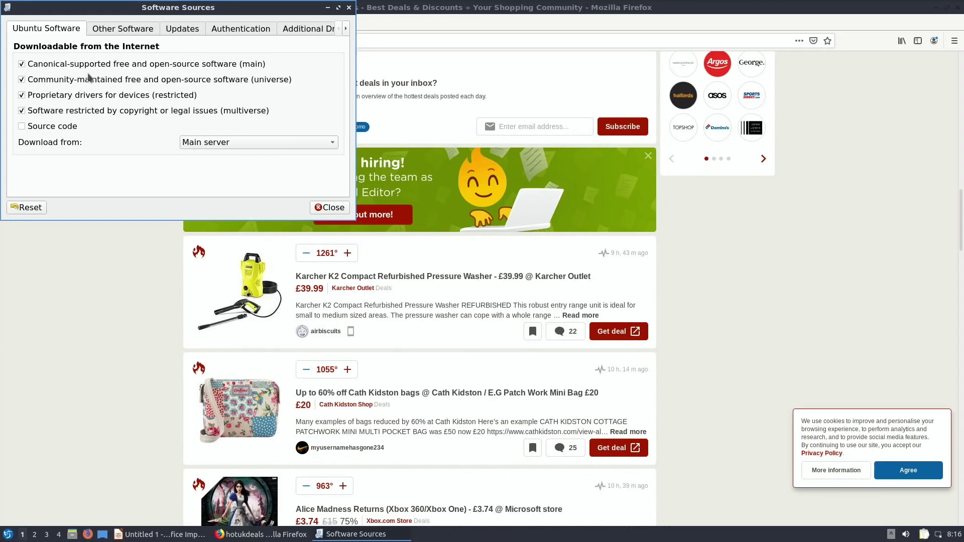
# Step: Enable both Canonical Partners sources on Other Software, cancelling the Add repository dialog
pyautogui.click(137, 28)
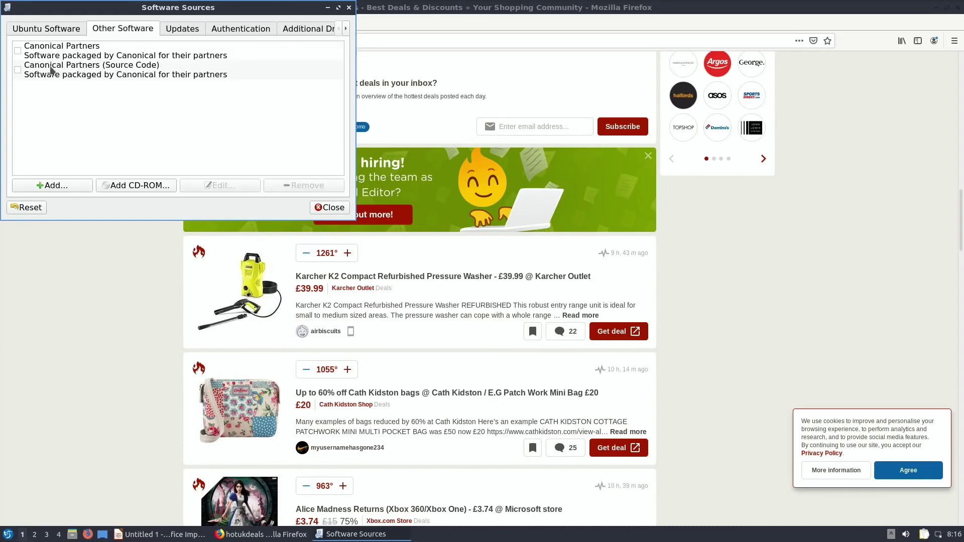
pyautogui.click(17, 50)
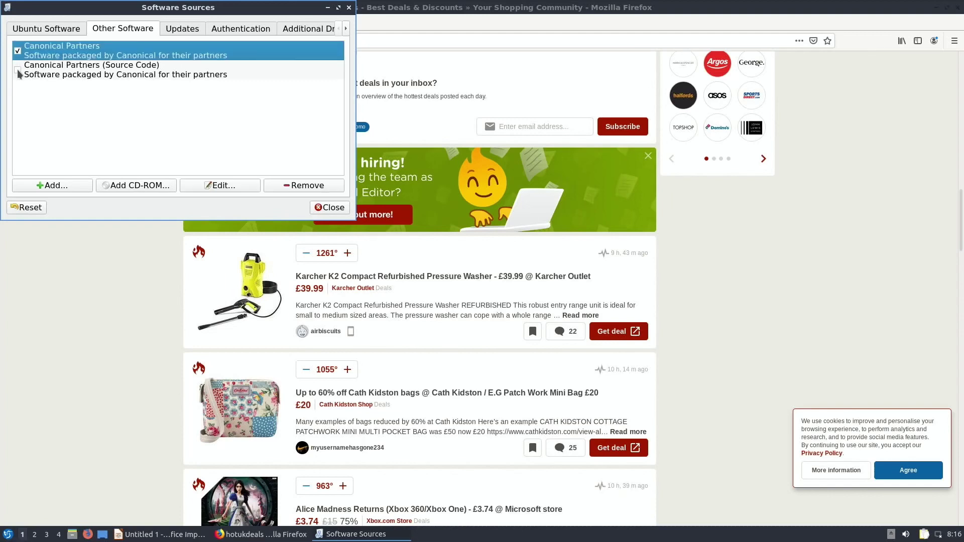
pyautogui.click(17, 71)
pyautogui.click(61, 187)
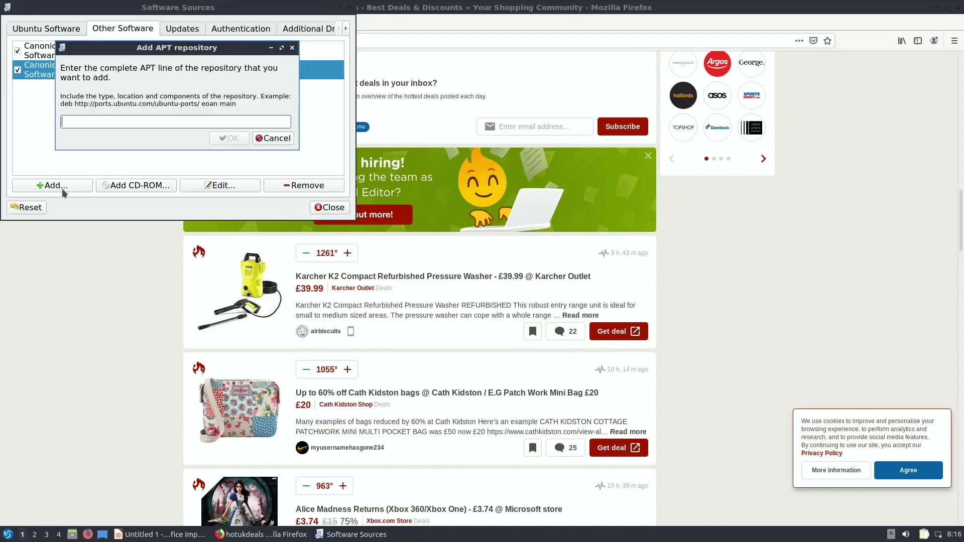
pyautogui.click(271, 140)
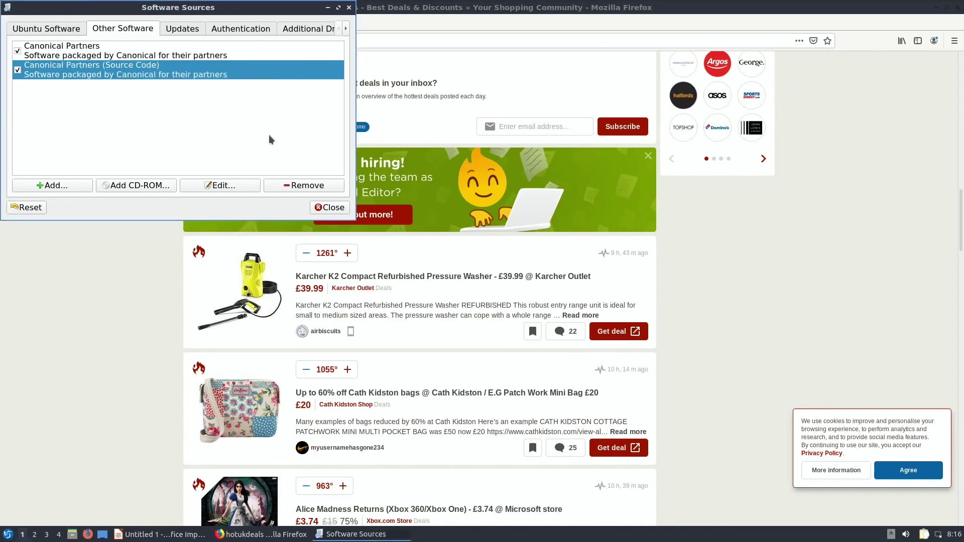
# Step: View the Updates and Authentication tabs, then force-quit the hung window and dismiss the catalog notice
pyautogui.click(181, 28)
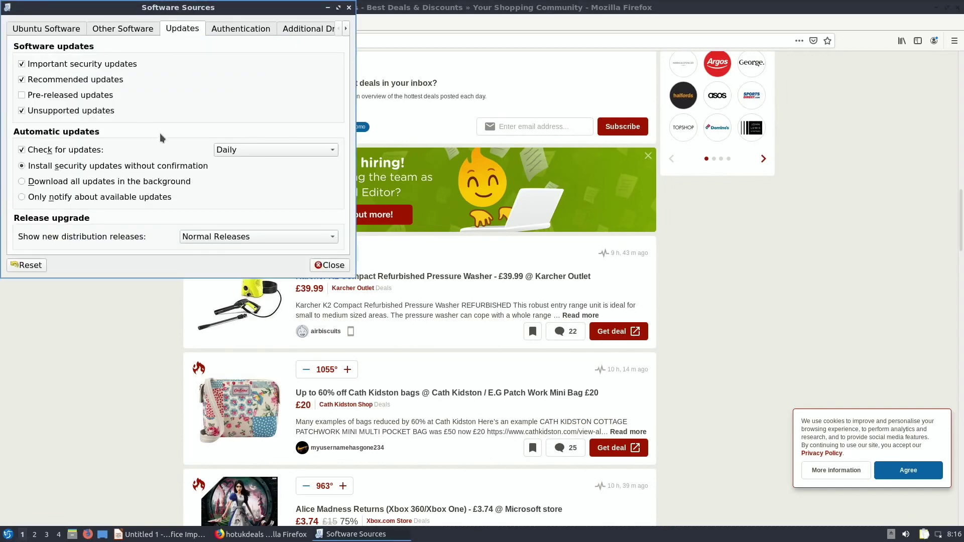
pyautogui.click(257, 30)
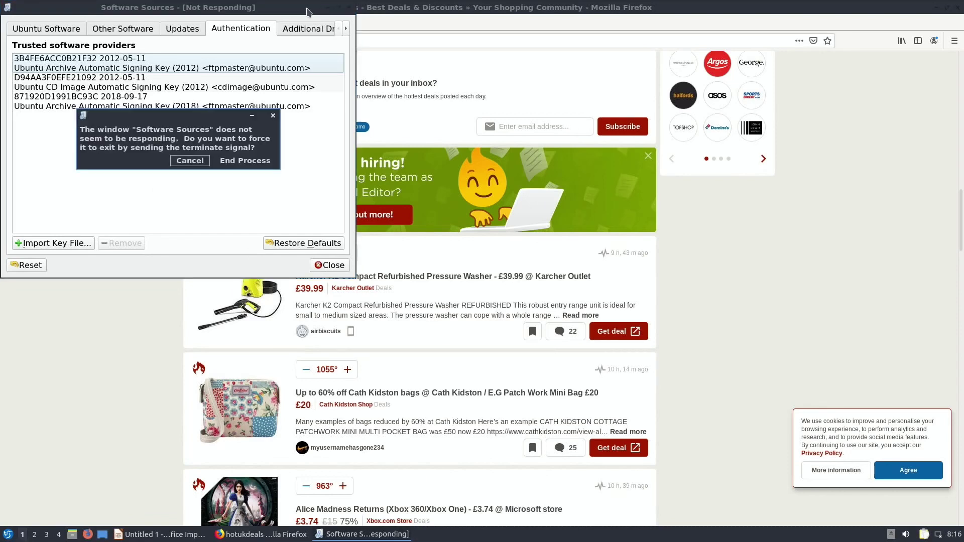
pyautogui.click(245, 159)
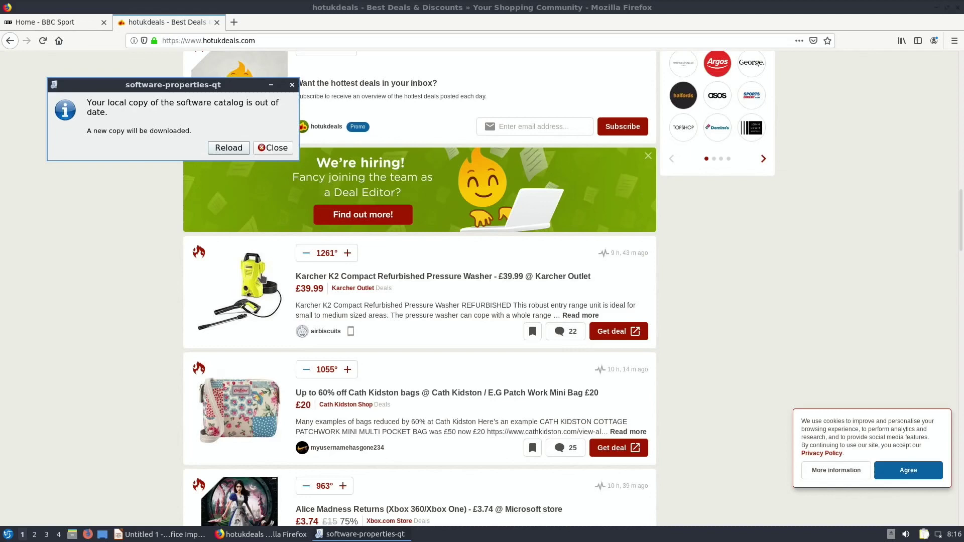
pyautogui.click(272, 148)
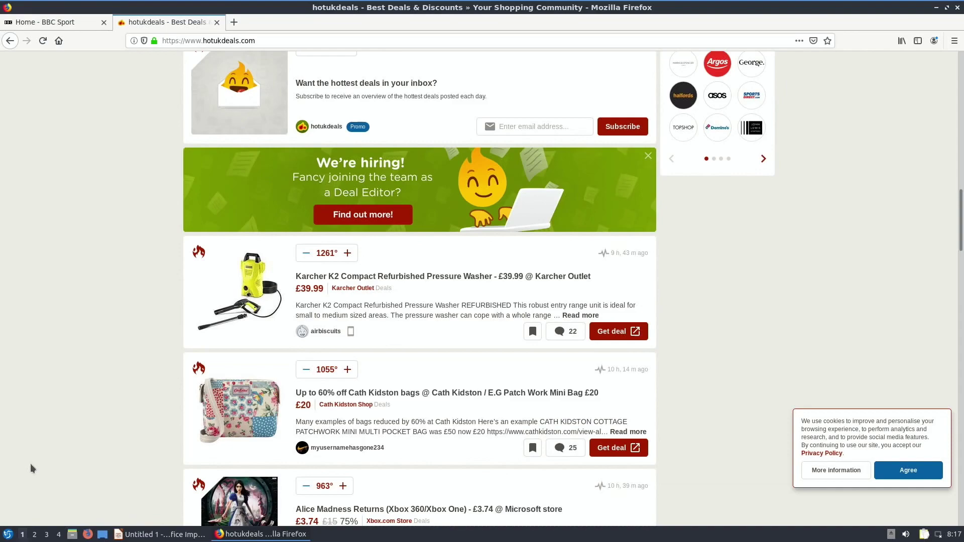
# Step: Launch the file manager and quit Firefox along with all its tabs
pyautogui.click(102, 534)
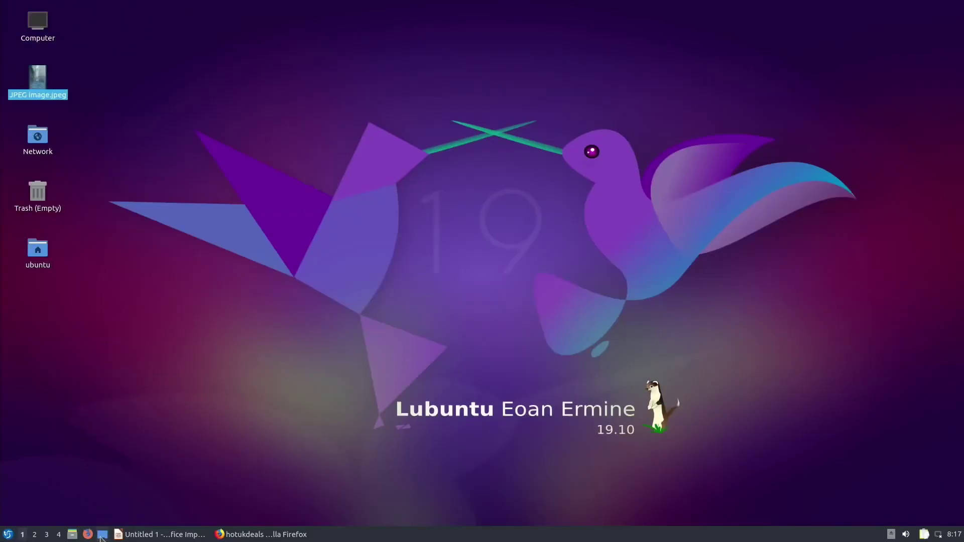
pyautogui.click(101, 536)
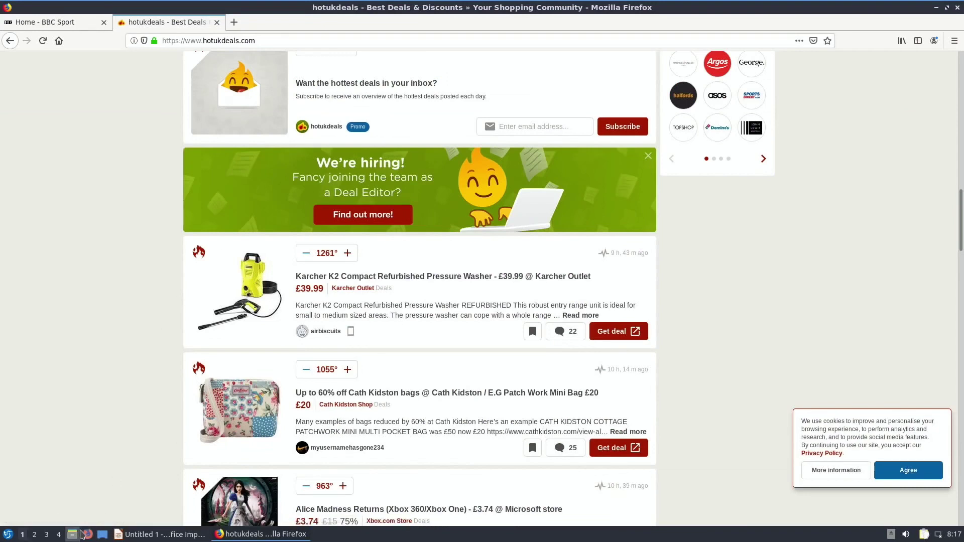
pyautogui.click(8, 535)
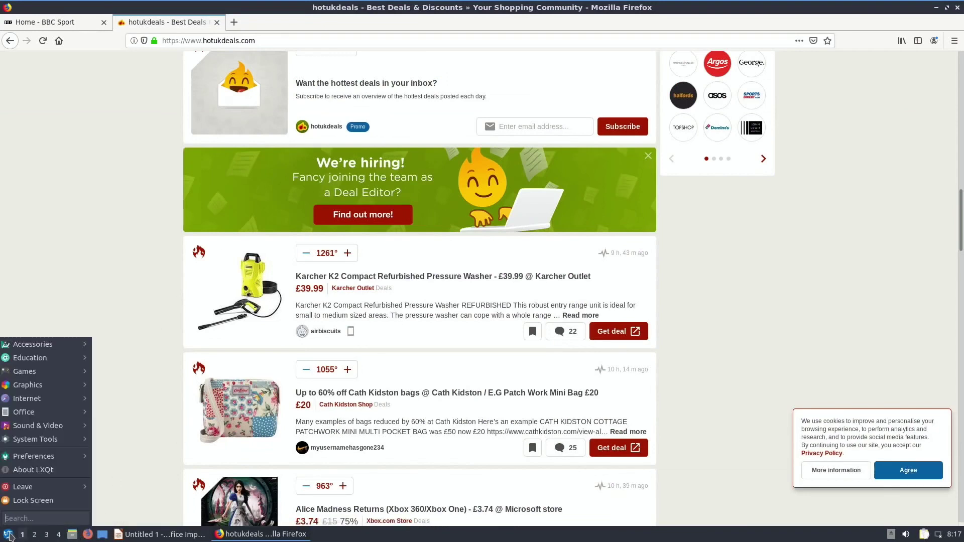
pyautogui.click(72, 536)
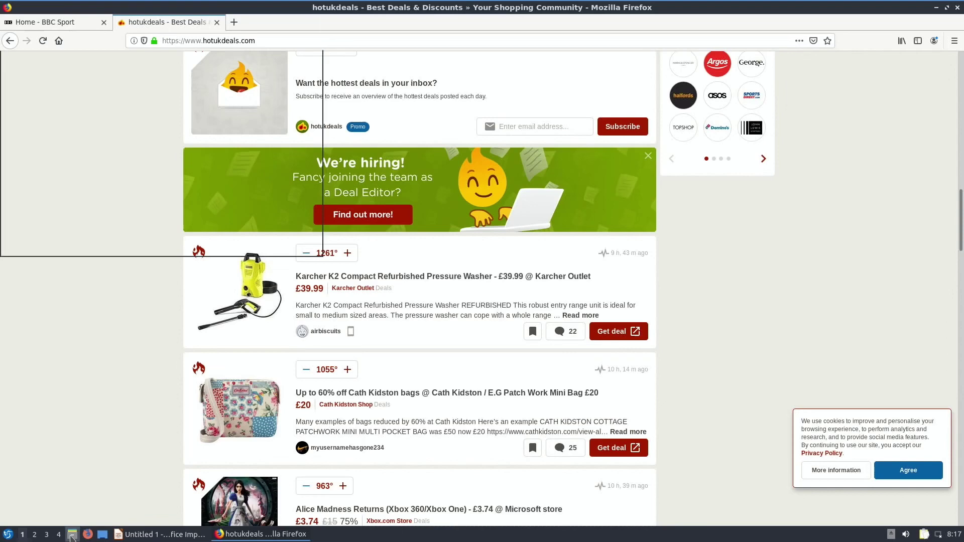
pyautogui.click(947, 10)
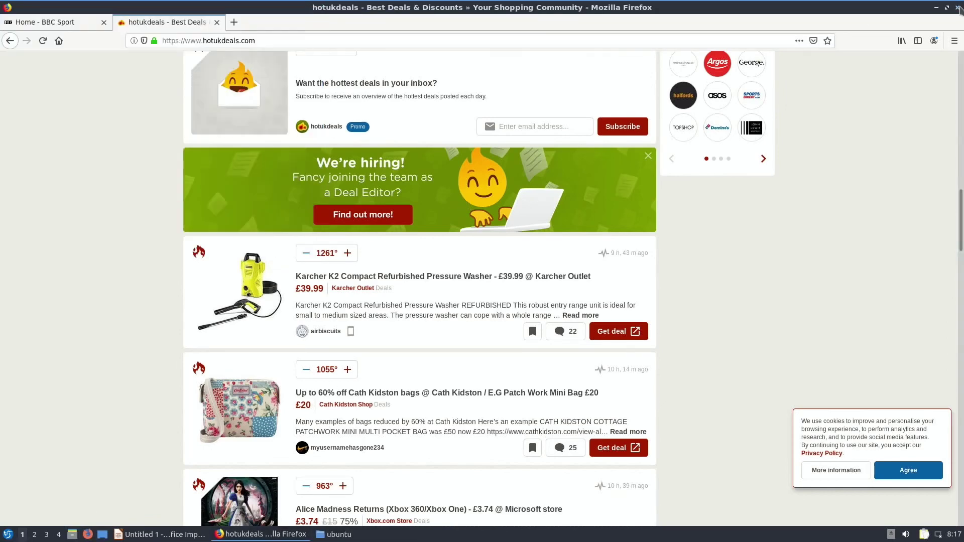
pyautogui.click(576, 292)
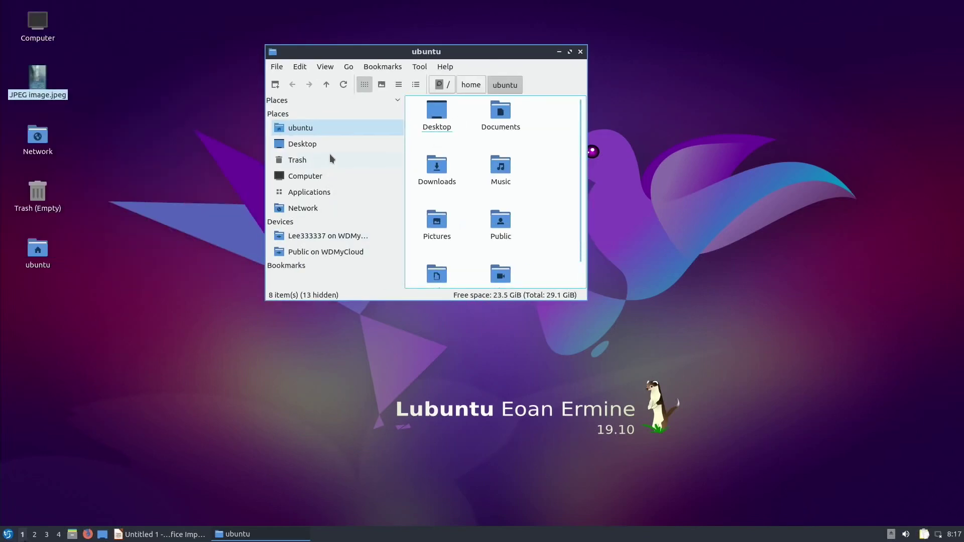
# Step: Browse Computer, Desktop and Trash, look through the menus, then close the file manager
pyautogui.click(304, 177)
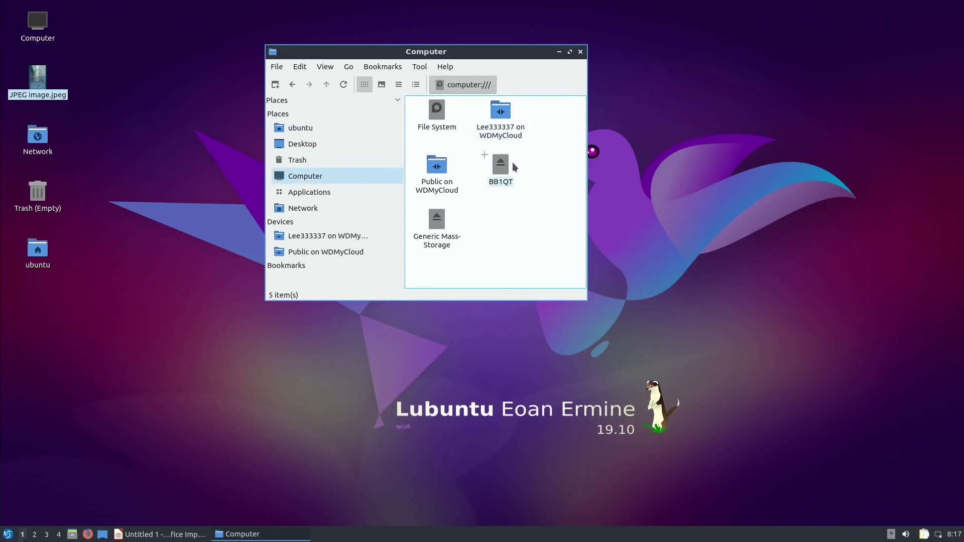
pyautogui.click(310, 144)
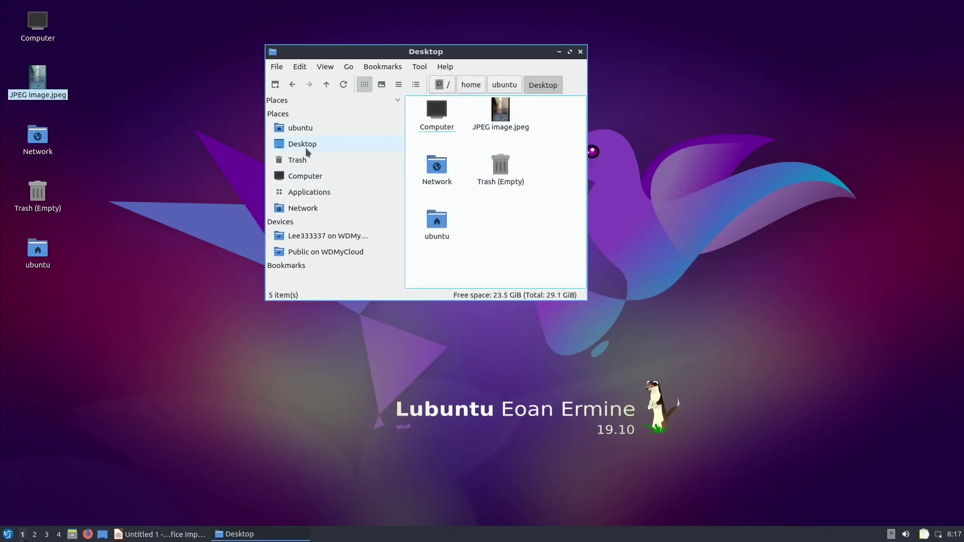
pyautogui.click(306, 158)
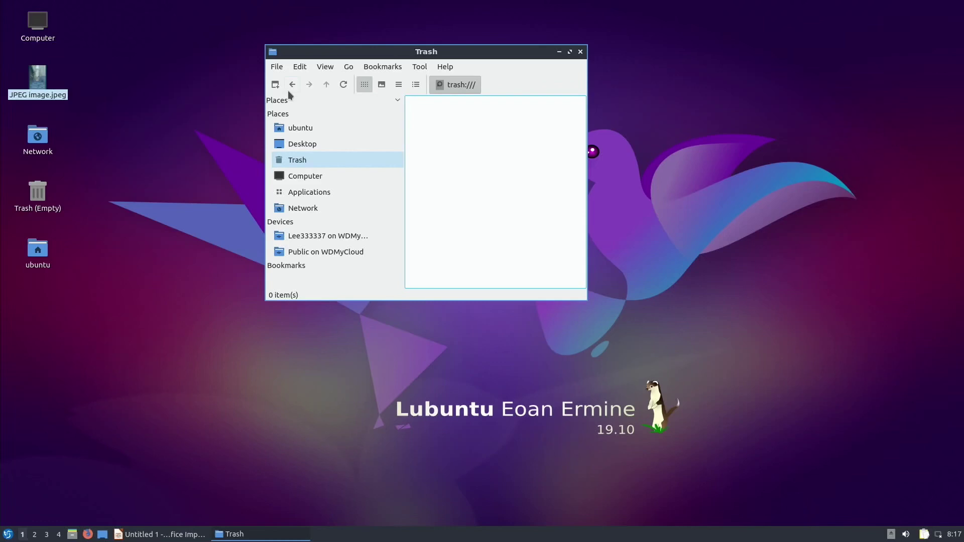
pyautogui.click(283, 69)
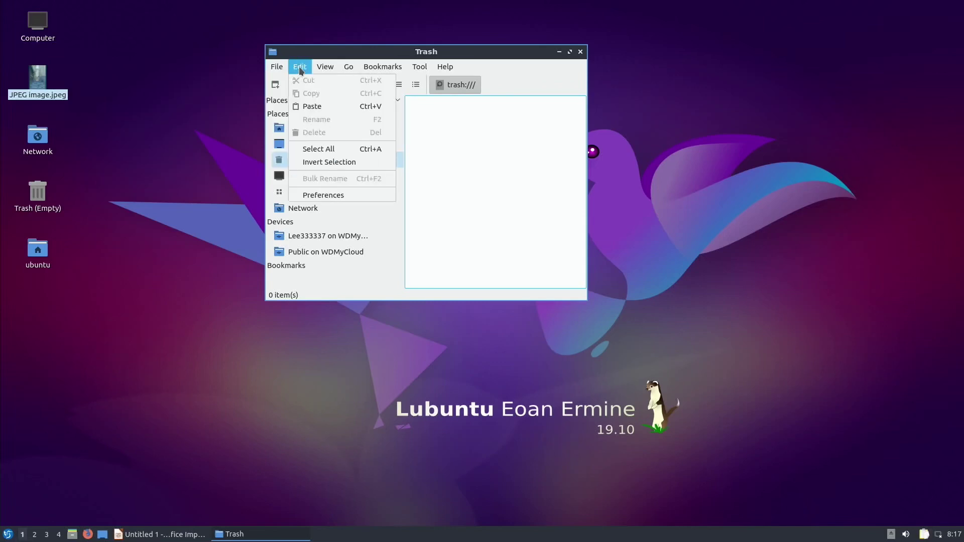
pyautogui.moveTo(312, 69)
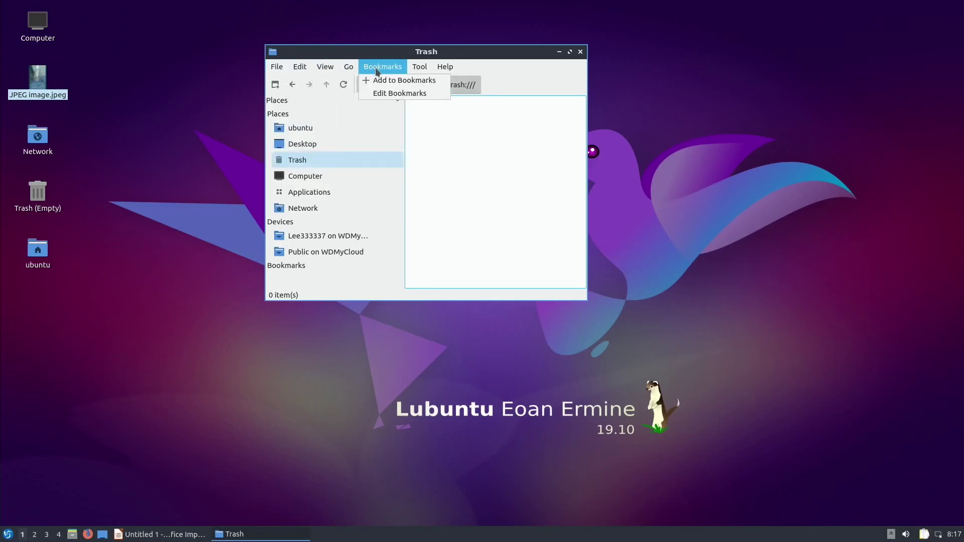
pyautogui.moveTo(439, 70)
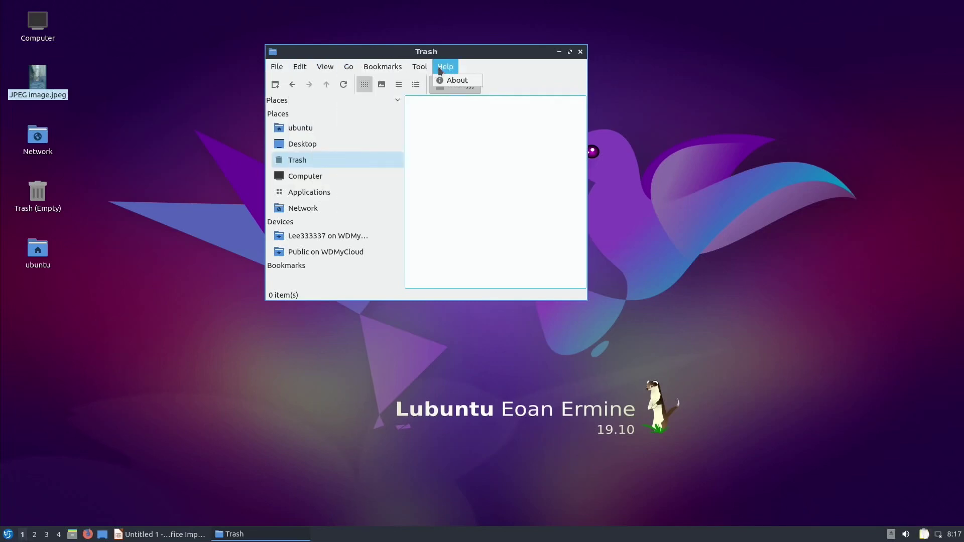
pyautogui.click(581, 54)
pyautogui.click(580, 52)
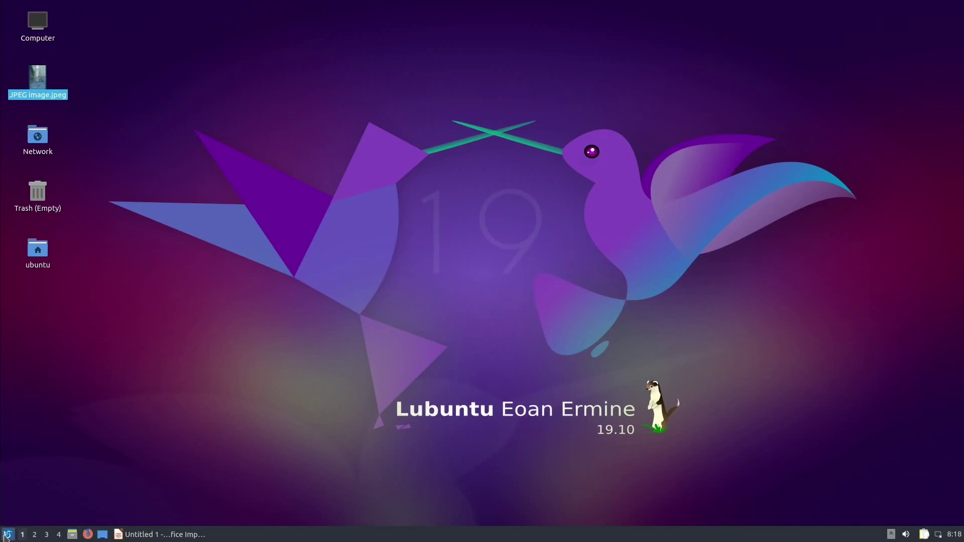
# Step: Run 'sudo apt install steam' in QTerminal, which fails with no installation candidate
pyautogui.click(8, 534)
pyautogui.moveTo(86, 441)
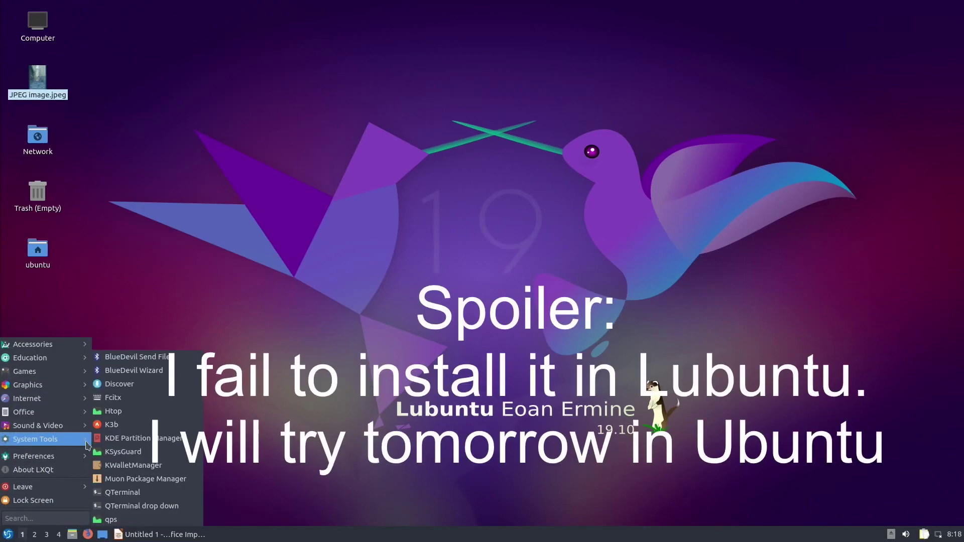
pyautogui.click(123, 492)
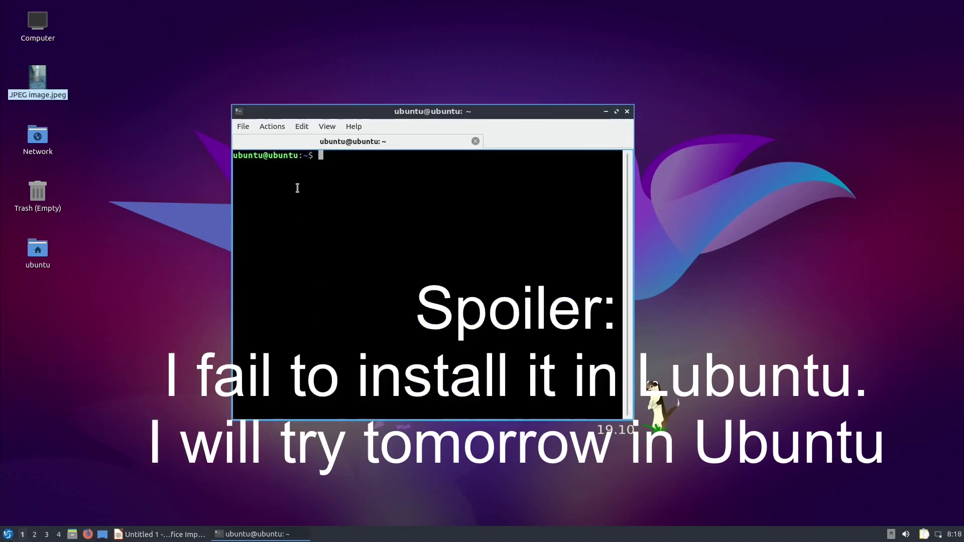
pyautogui.write('sudo apt install steam')
pyautogui.press('Return')
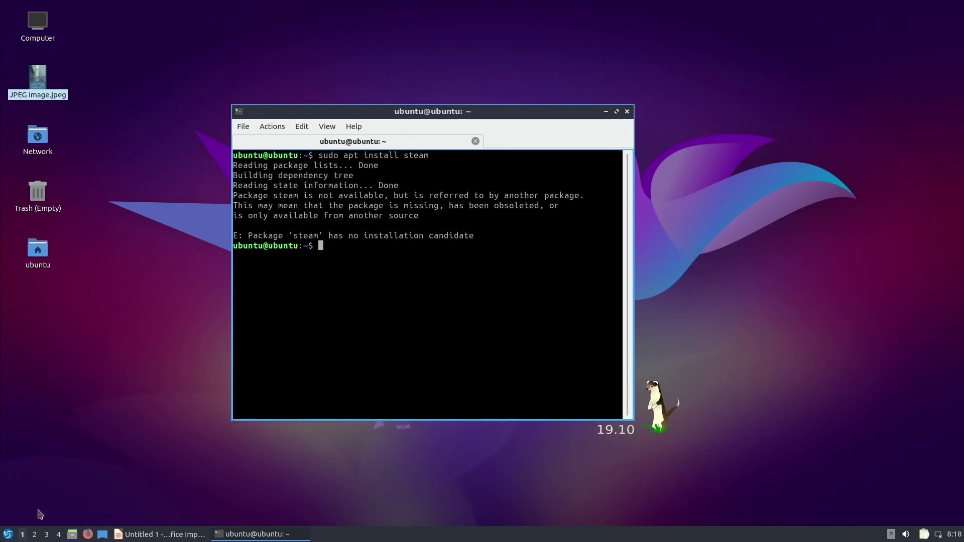
pyautogui.click(7, 533)
# Step: Launch Firefox and search the web for 'install steam ubuntu sudo apt'
pyautogui.moveTo(43, 398)
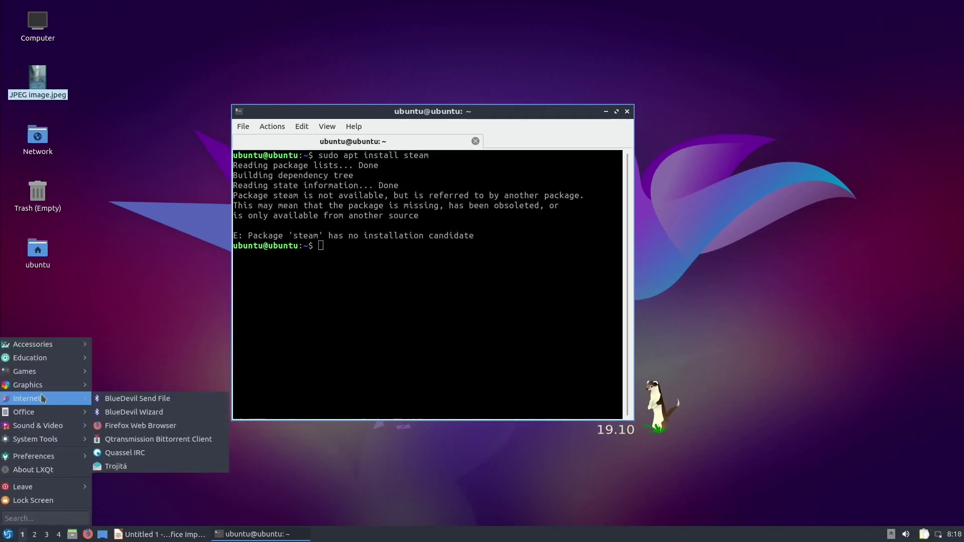
pyautogui.click(116, 426)
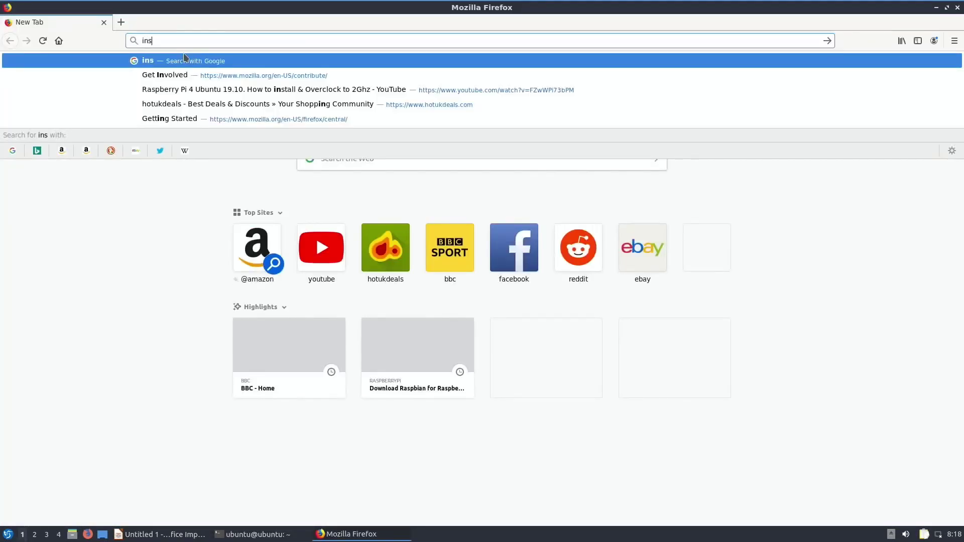
pyautogui.write('ll stea')
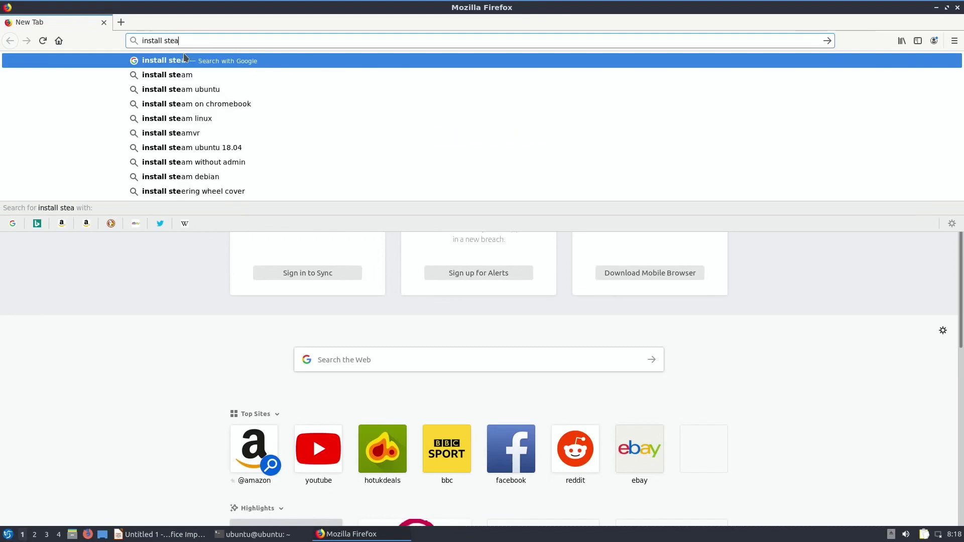
pyautogui.write('m ubu')
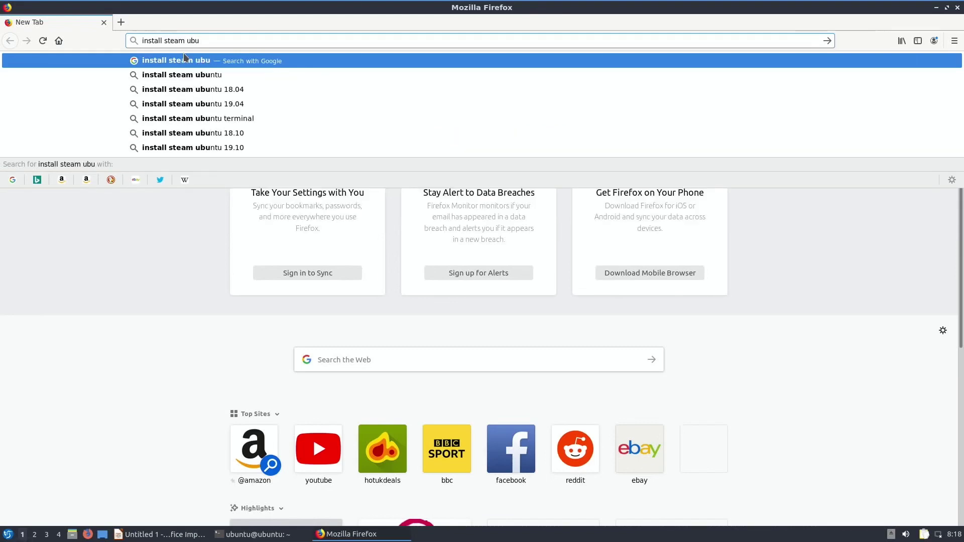
pyautogui.write('ntu')
pyautogui.write(' s')
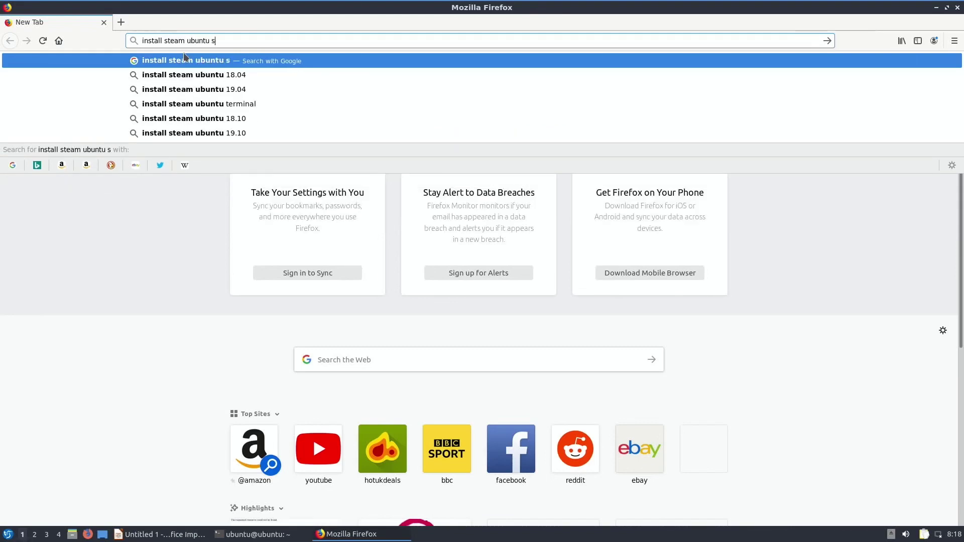
pyautogui.write('udo apt')
pyautogui.press('Return')
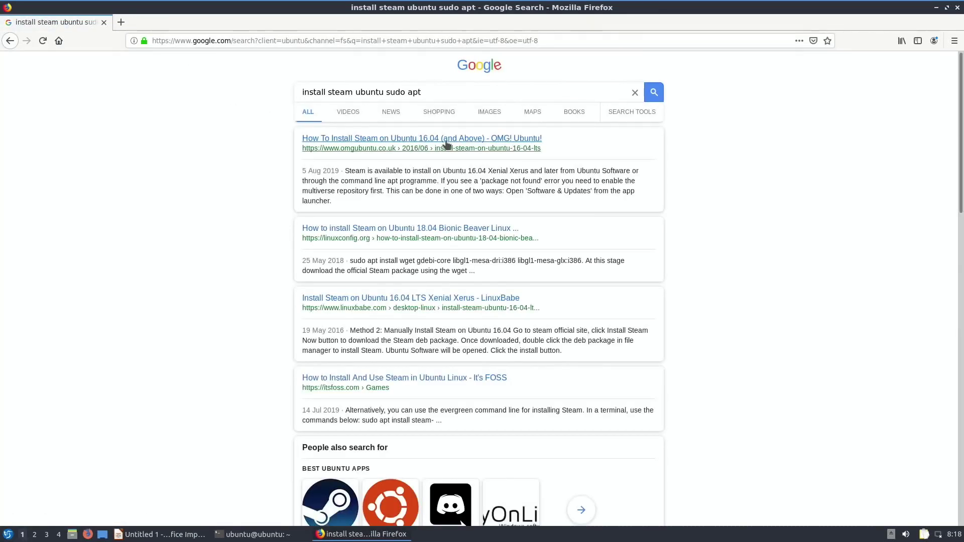
# Step: Open the OMG! Ubuntu Steam guide and select its add-apt-repository multiverse command
pyautogui.click(446, 144)
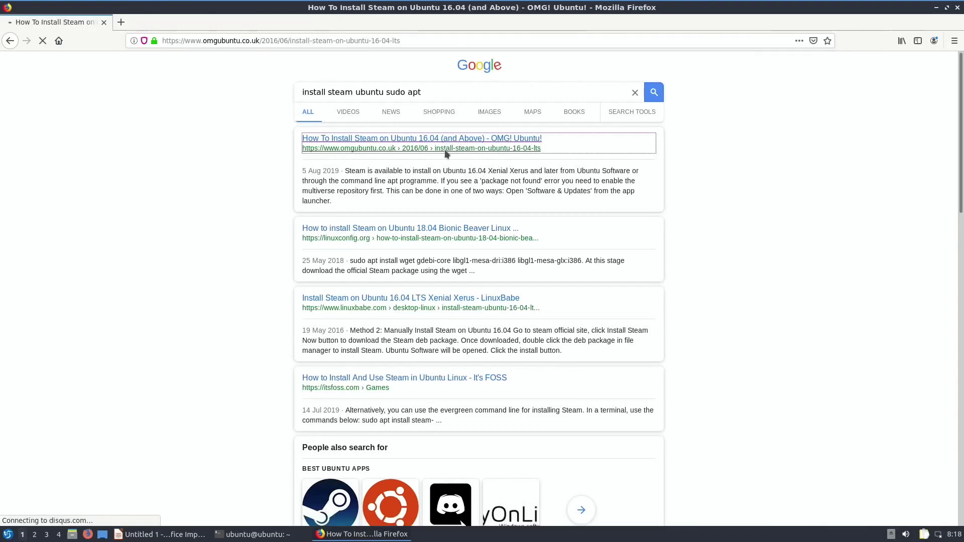
pyautogui.scroll(-5, 396, 286)
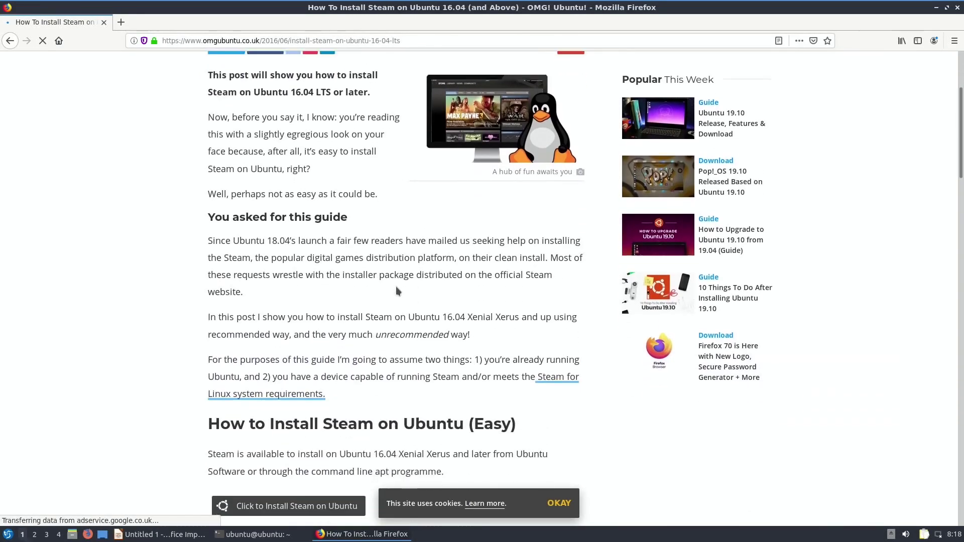
pyautogui.scroll(-8, 396, 286)
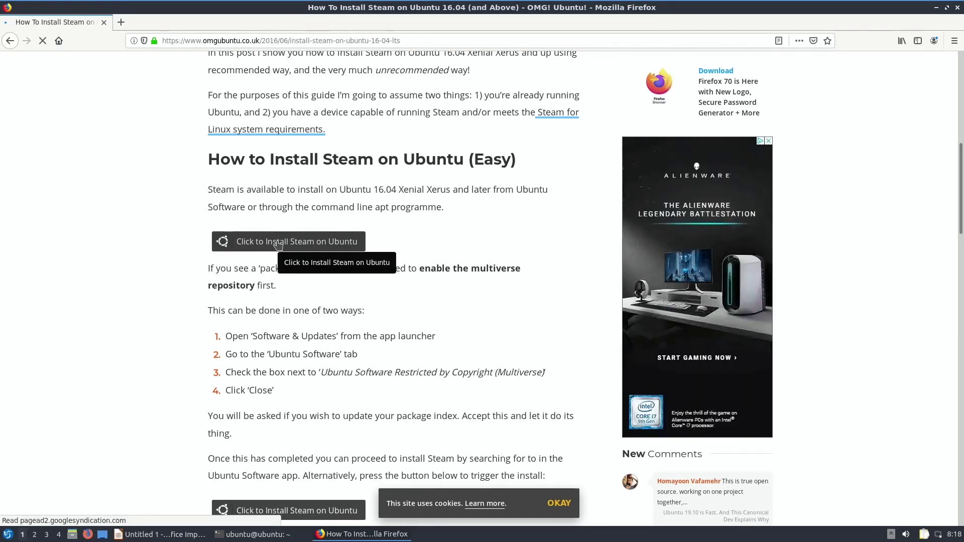
pyautogui.scroll(-5, 278, 244)
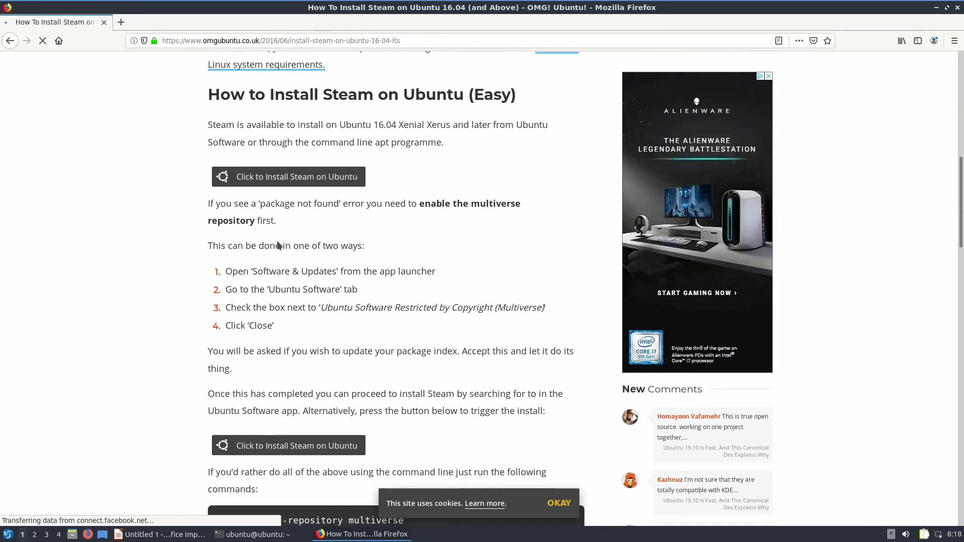
pyautogui.scroll(-5, 277, 241)
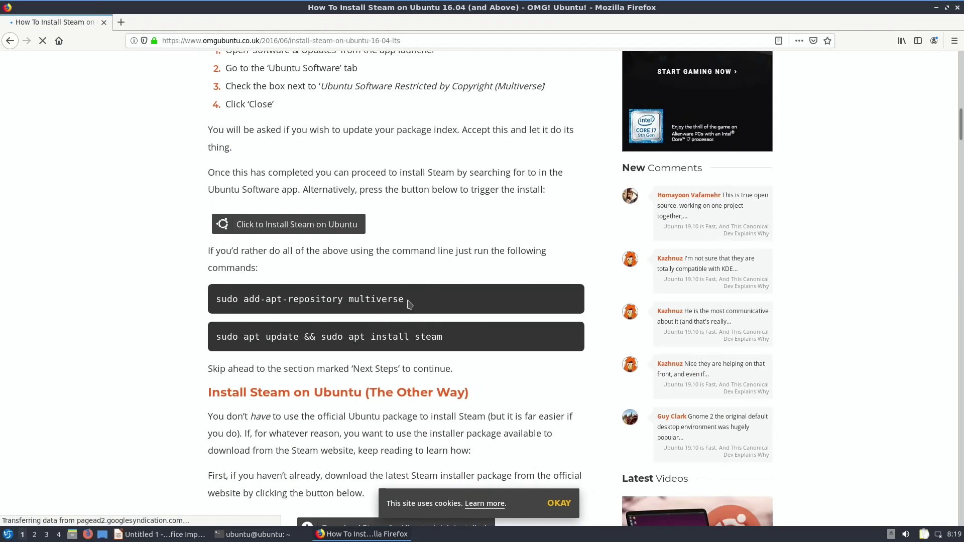
pyautogui.moveTo(407, 300); pyautogui.dragTo(217, 297)
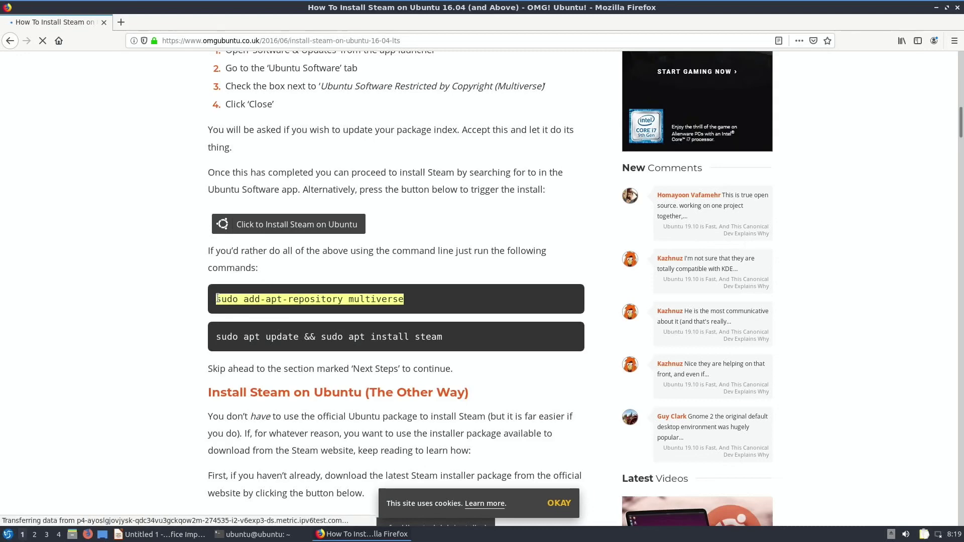
# Step: Copy the add-apt-repository multiverse command into QTerminal and run it
pyautogui.rightClick(218, 298)
pyautogui.click(234, 307)
pyautogui.click(254, 534)
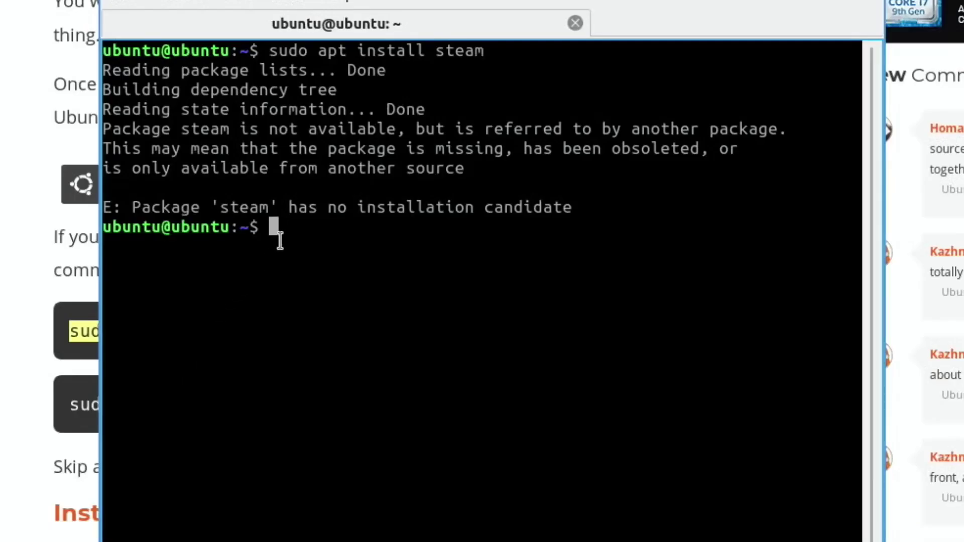
pyautogui.rightClick(280, 240)
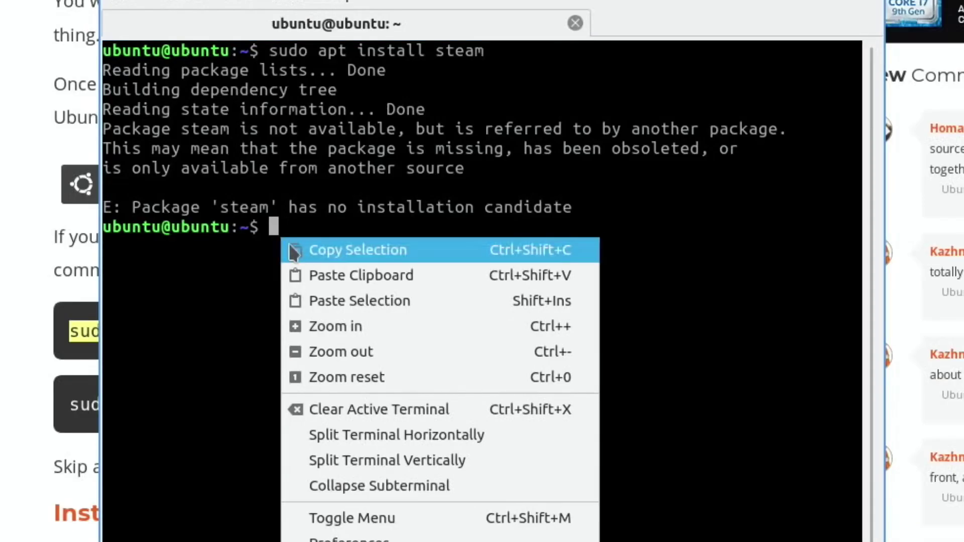
pyautogui.click(360, 299)
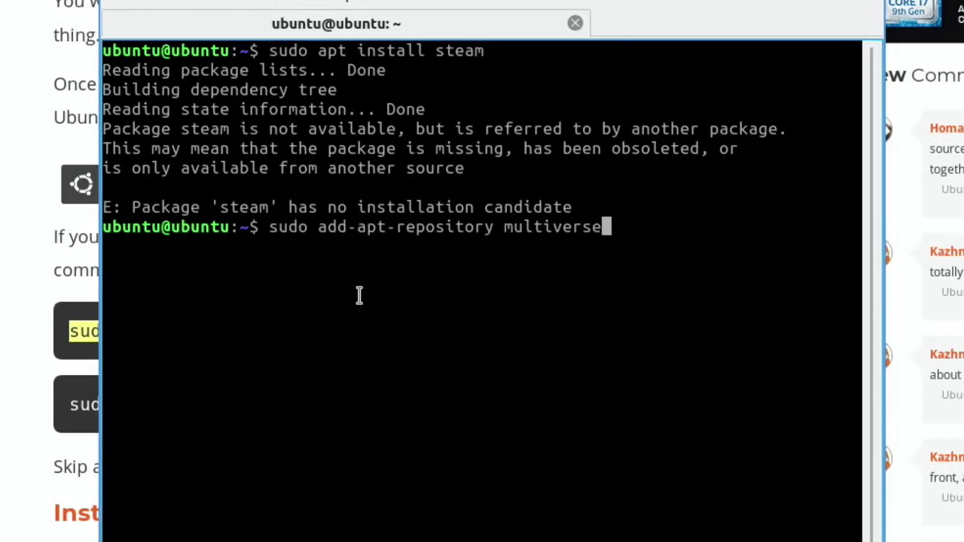
pyautogui.press('Return')
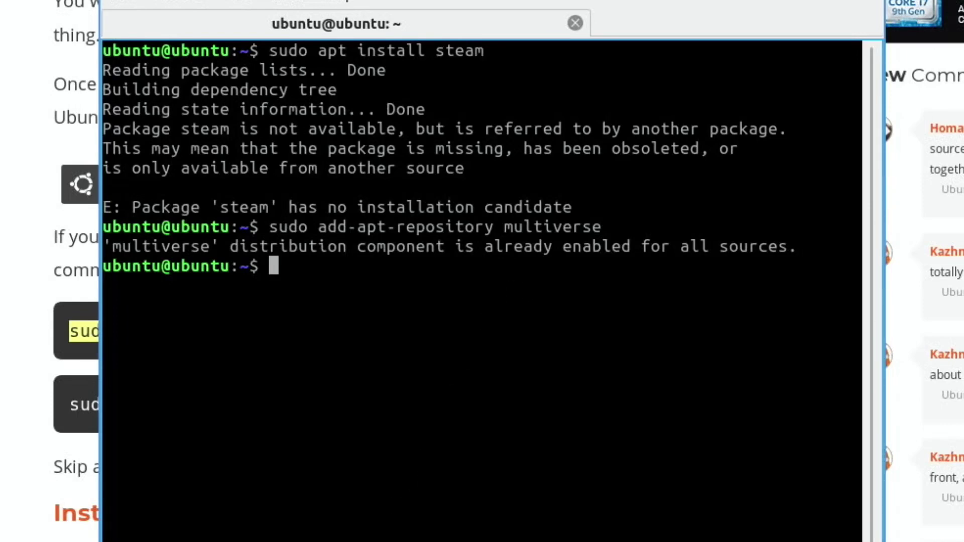
# Step: Copy the 'sudo apt update && sudo apt install steam' command into the terminal and run it
pyautogui.click(159, 369)
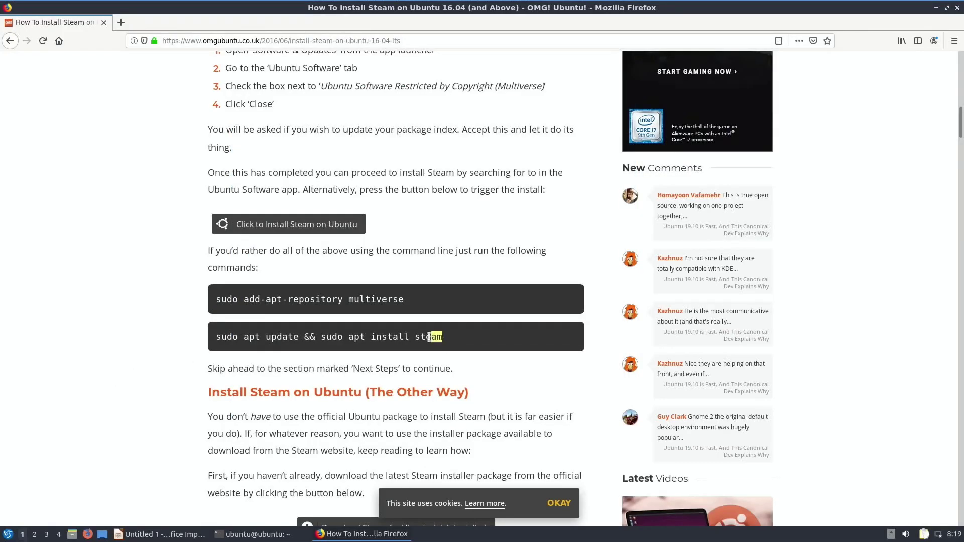
pyautogui.moveTo(429, 337); pyautogui.dragTo(216, 337)
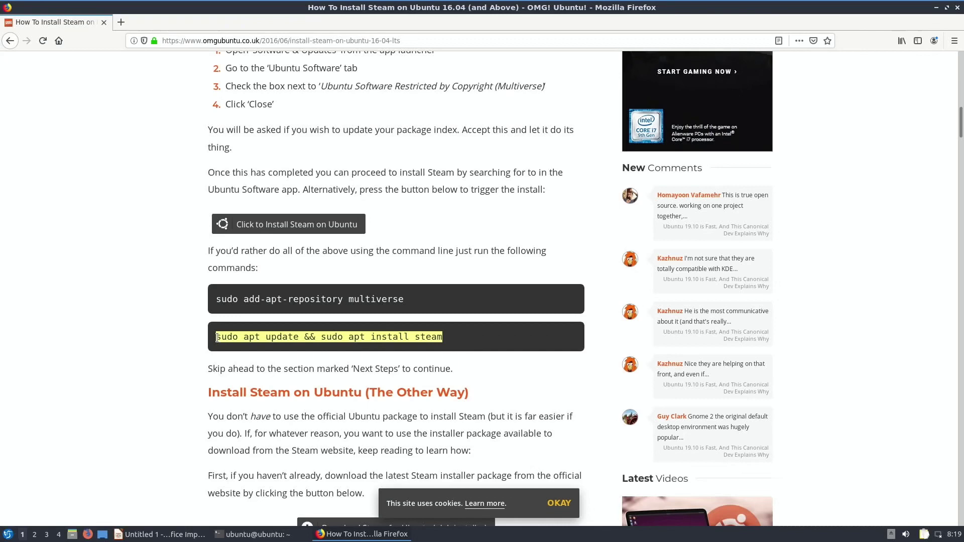
pyautogui.rightClick(317, 335)
pyautogui.click(345, 346)
pyautogui.click(253, 534)
pyautogui.rightClick(257, 290)
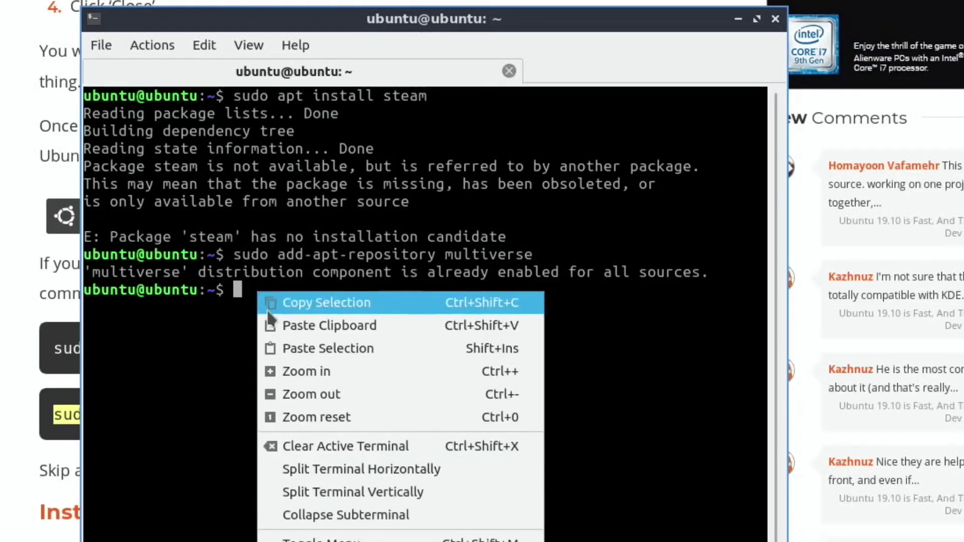
pyautogui.click(313, 326)
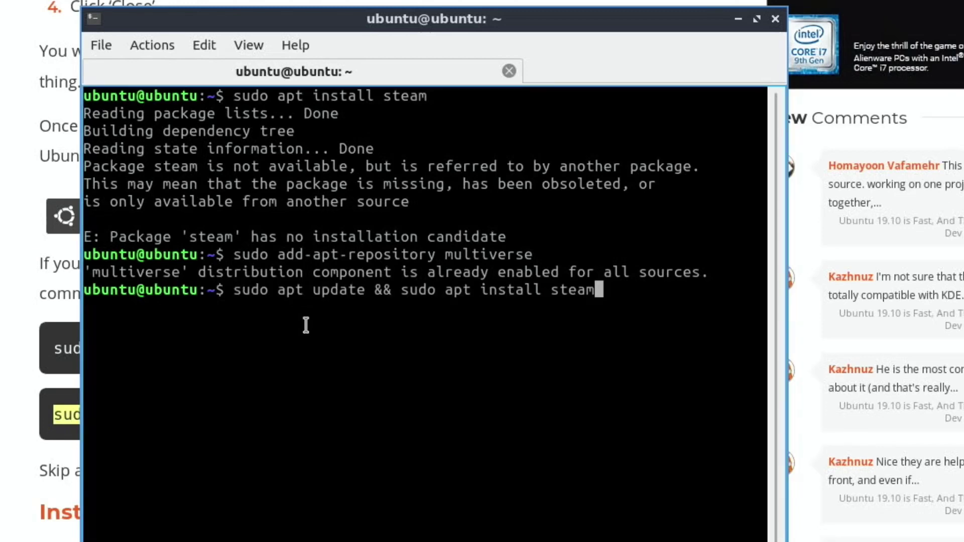
pyautogui.press('Return')
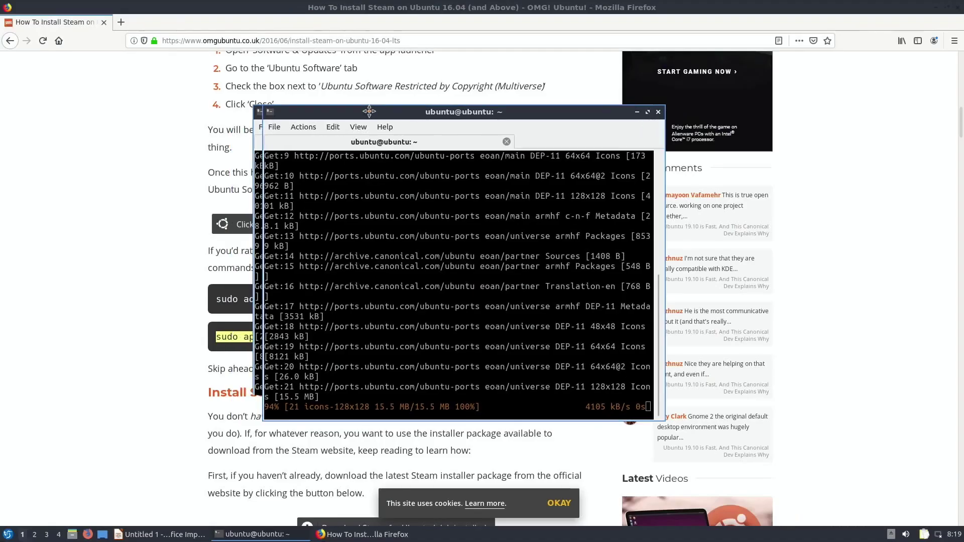
# Step: Restore Firefox to a smaller window on the left and move the terminal up and right
pyautogui.click(118, 254)
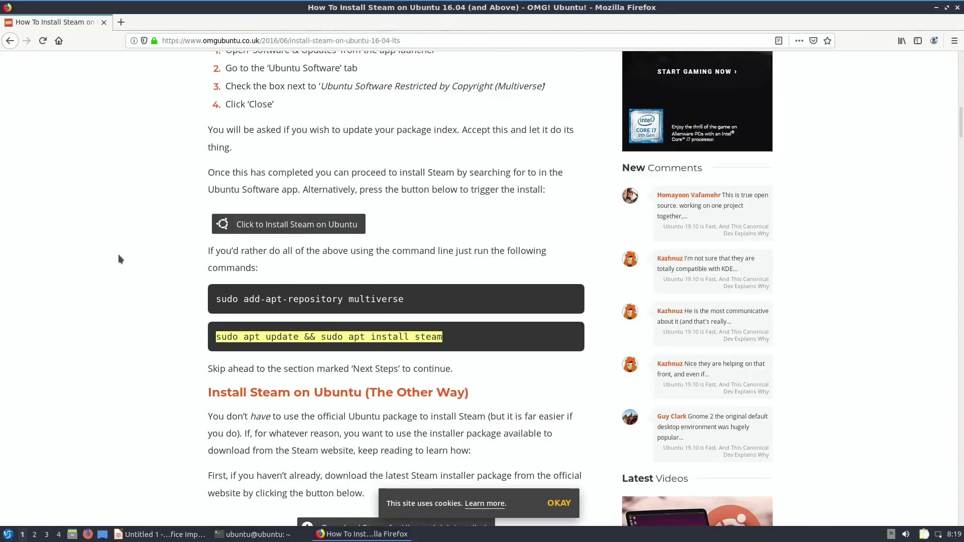
pyautogui.click(946, 7)
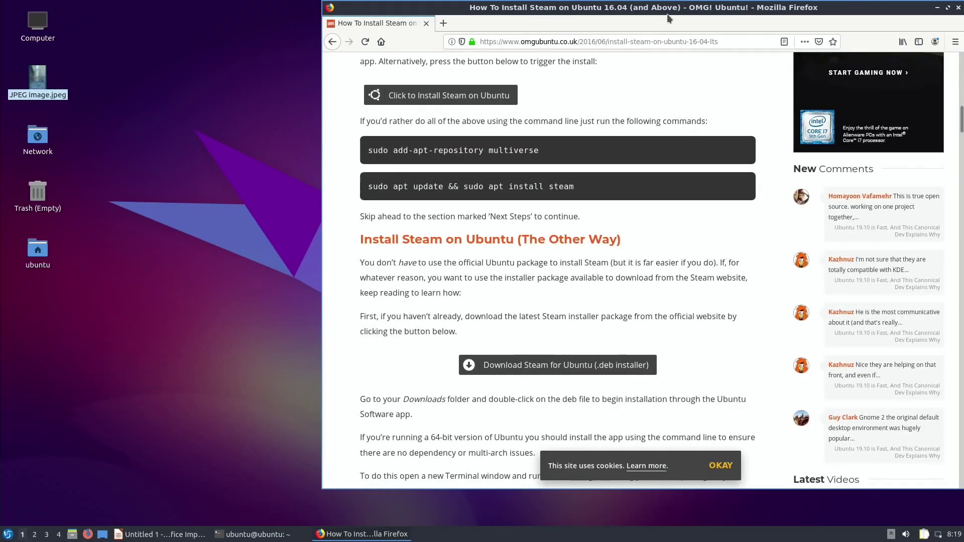
pyautogui.moveTo(667, 18); pyautogui.dragTo(416, 4)
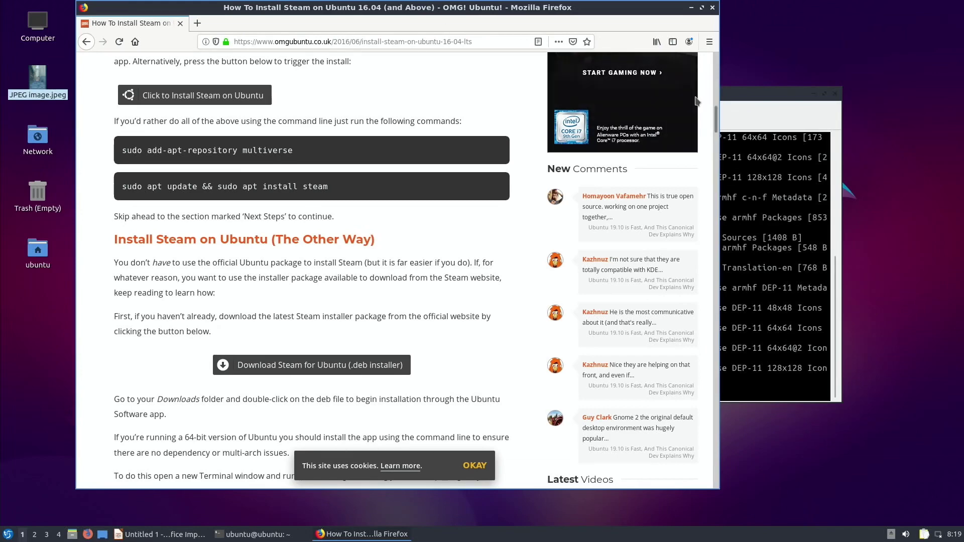
pyautogui.moveTo(738, 98); pyautogui.dragTo(829, 77)
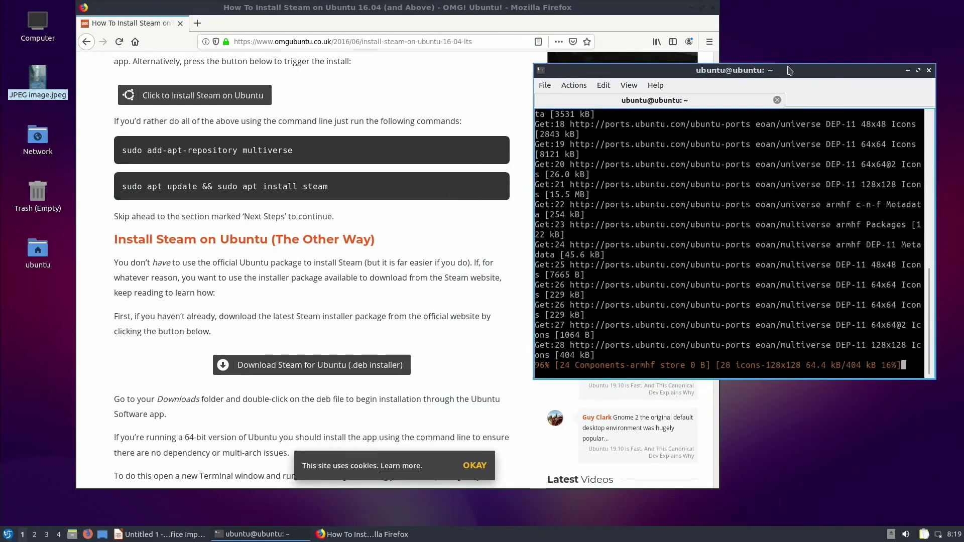
# Step: Send the terminal to desktop 2 and flip between desktops 1 and 2
pyautogui.rightClick(797, 75)
pyautogui.moveTo(814, 81)
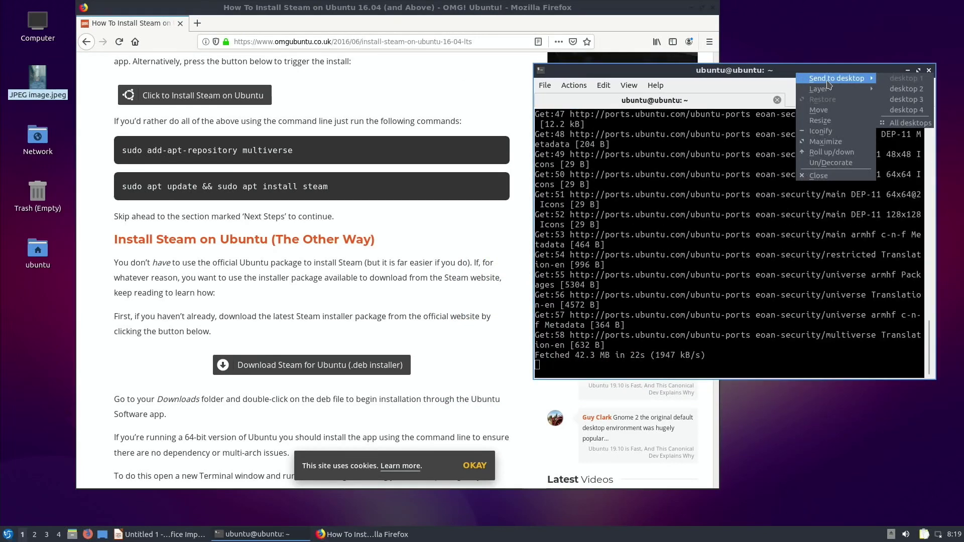
pyautogui.click(903, 89)
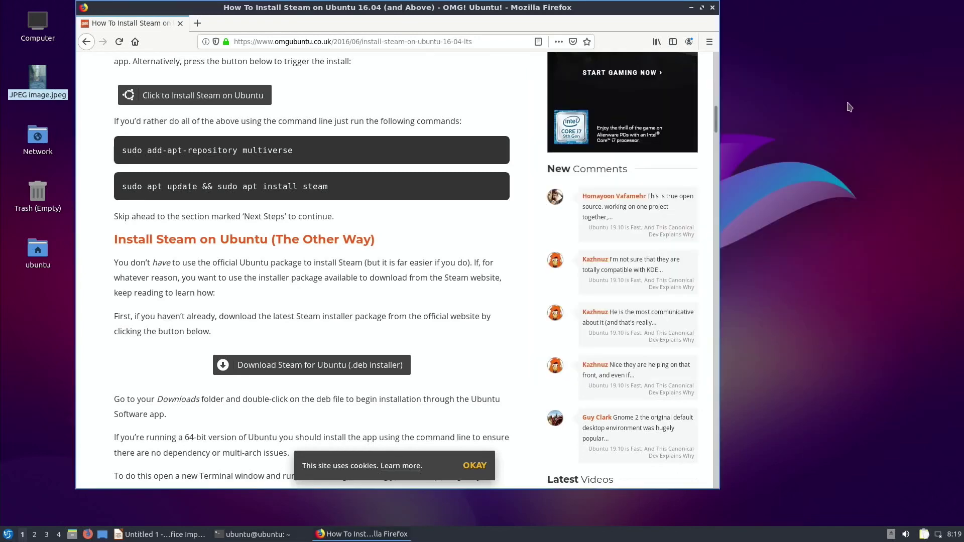
pyautogui.click(34, 536)
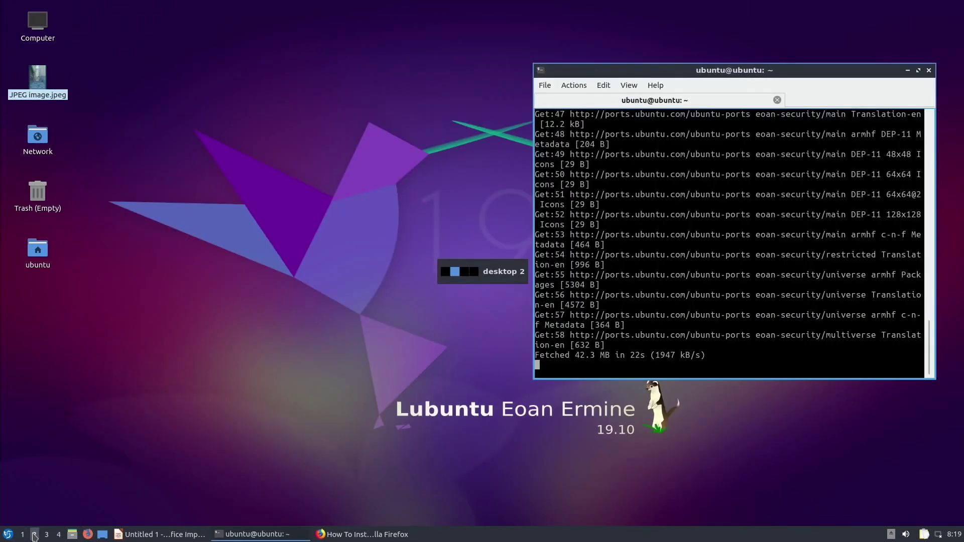
pyautogui.click(22, 535)
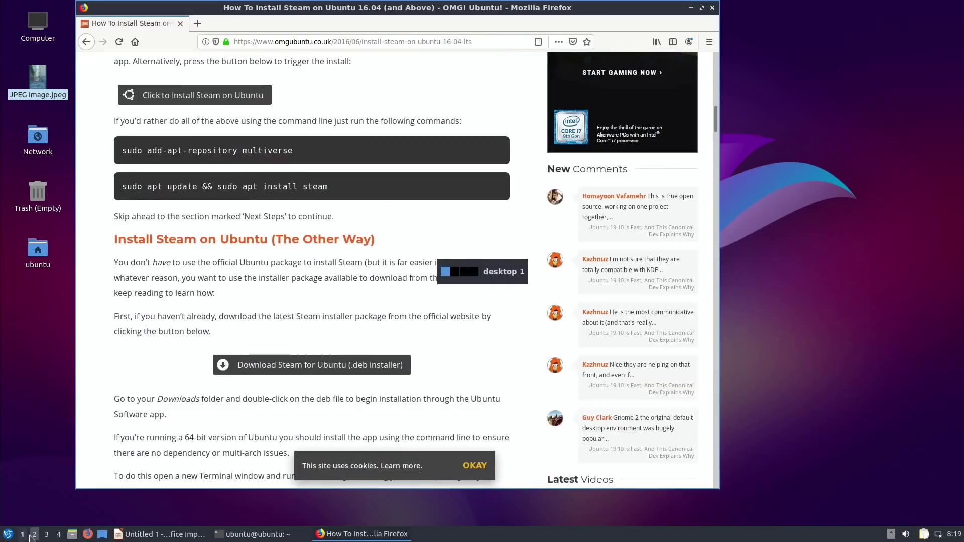
pyautogui.click(33, 535)
pyautogui.click(23, 535)
pyautogui.click(34, 536)
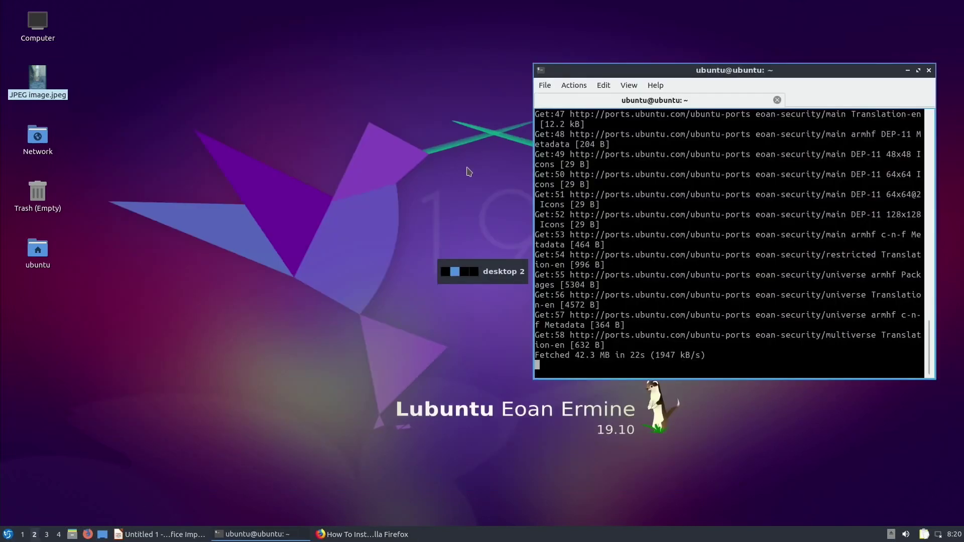
# Step: Move the terminal window to desktop 1 and switch to desktop 1
pyautogui.rightClick(604, 71)
pyautogui.moveTo(624, 86)
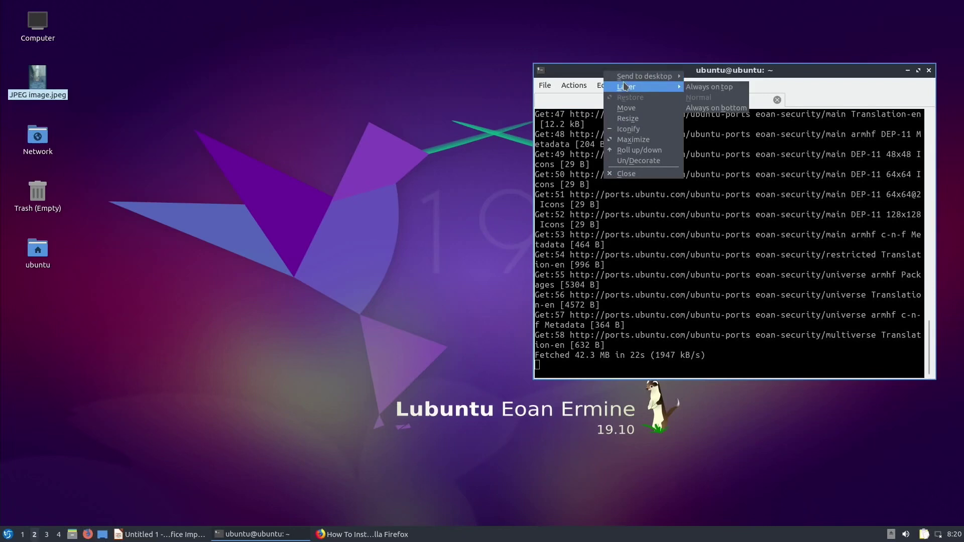
pyautogui.moveTo(653, 76)
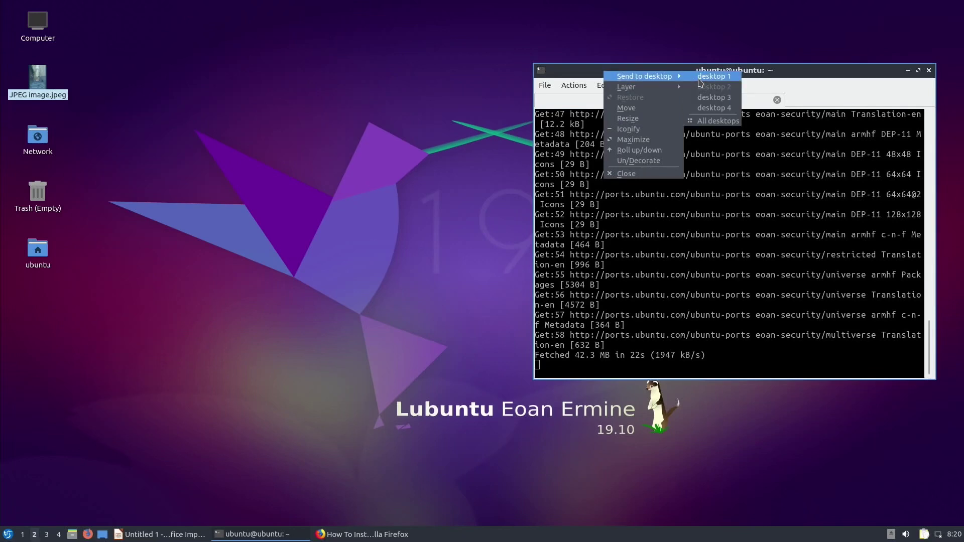
pyautogui.click(700, 78)
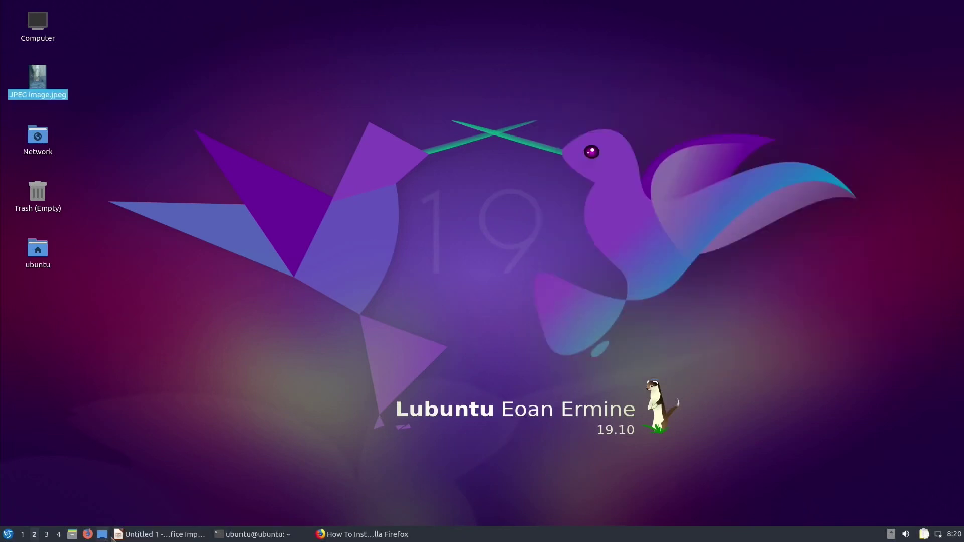
pyautogui.click(22, 535)
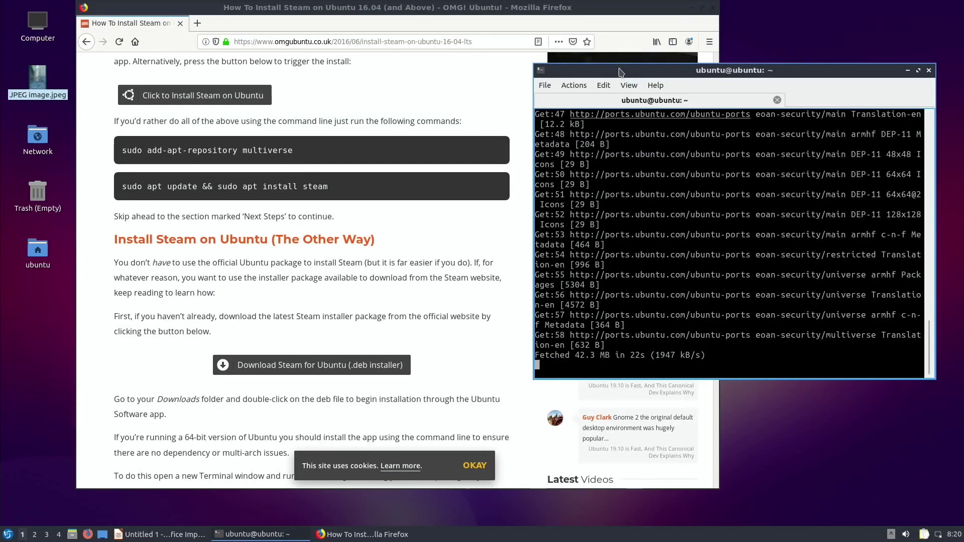
# Step: Follow the article's 'Click to Install Steam on Ubuntu' link and open it in Discover
pyautogui.moveTo(621, 71); pyautogui.dragTo(808, 40)
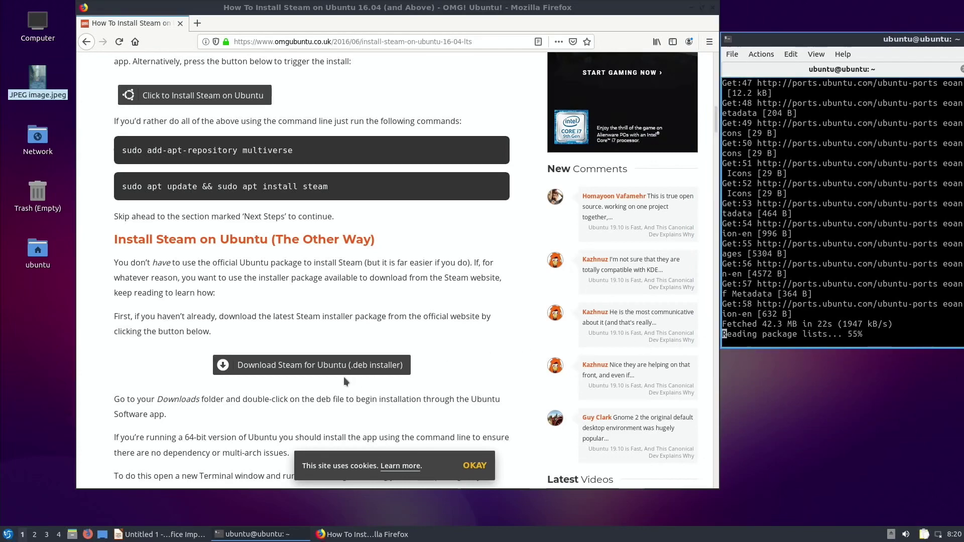
pyautogui.scroll(-1, 291, 268)
pyautogui.scroll(4, 269, 258)
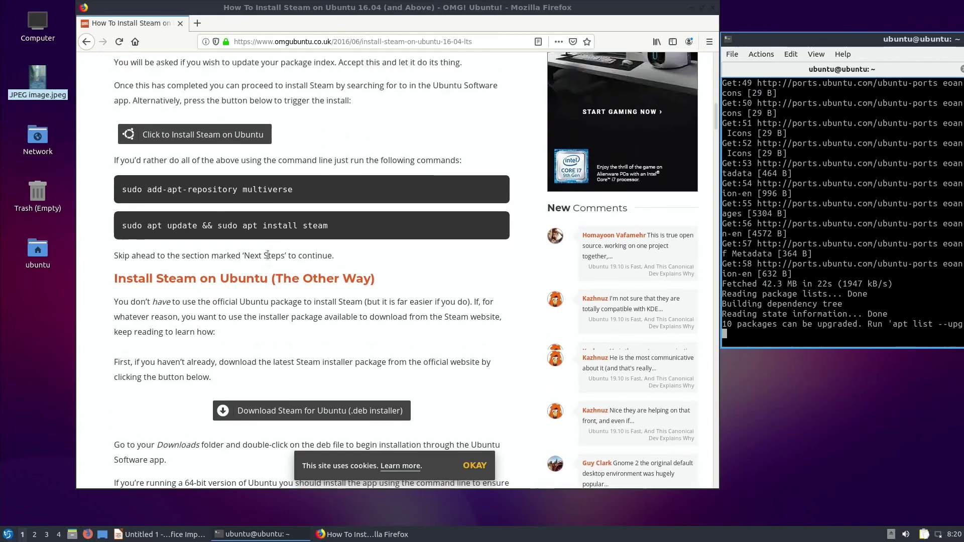
pyautogui.scroll(2, 270, 259)
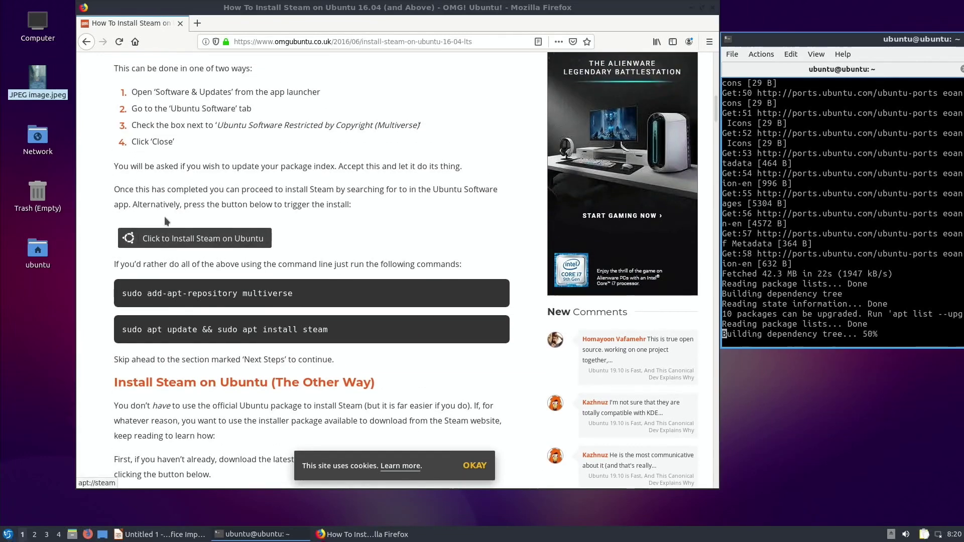
pyautogui.click(183, 236)
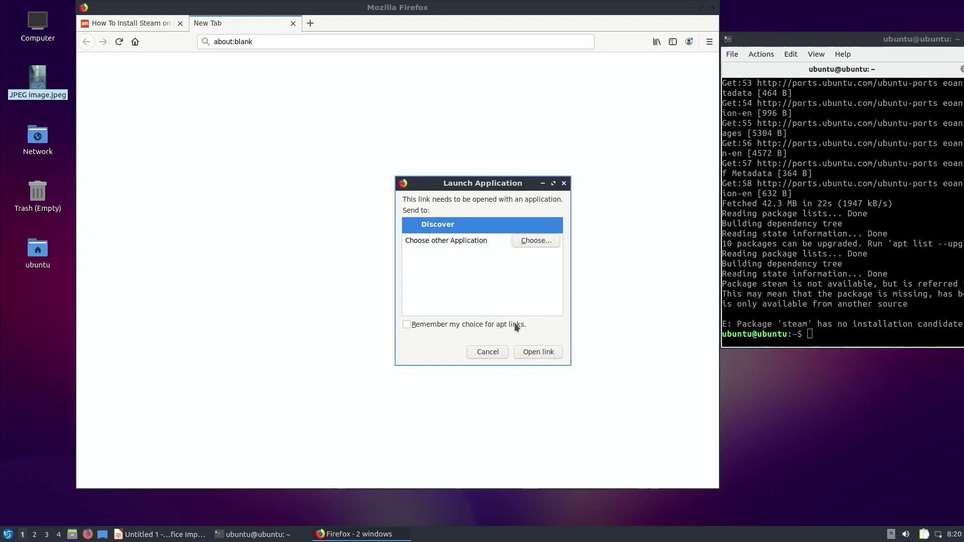
pyautogui.click(537, 353)
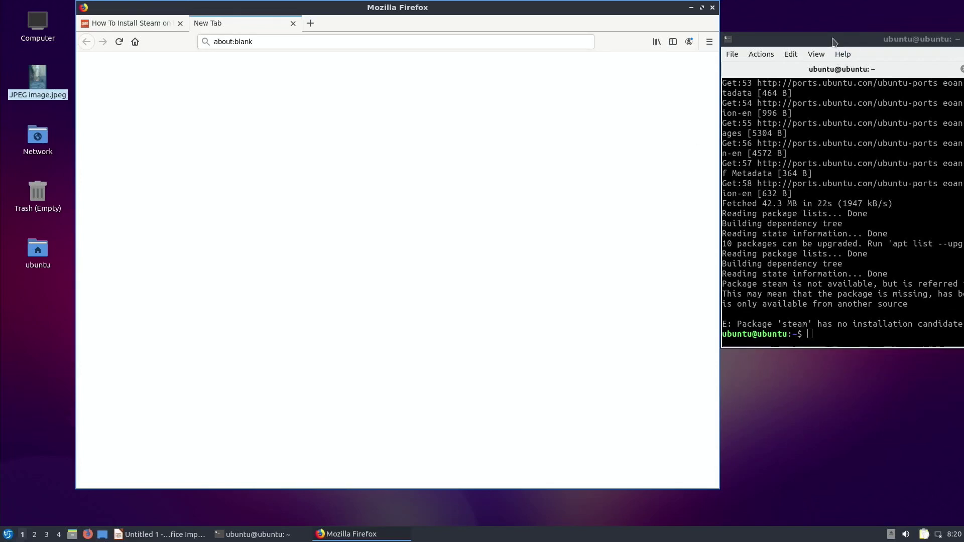
pyautogui.moveTo(832, 40); pyautogui.dragTo(581, 57)
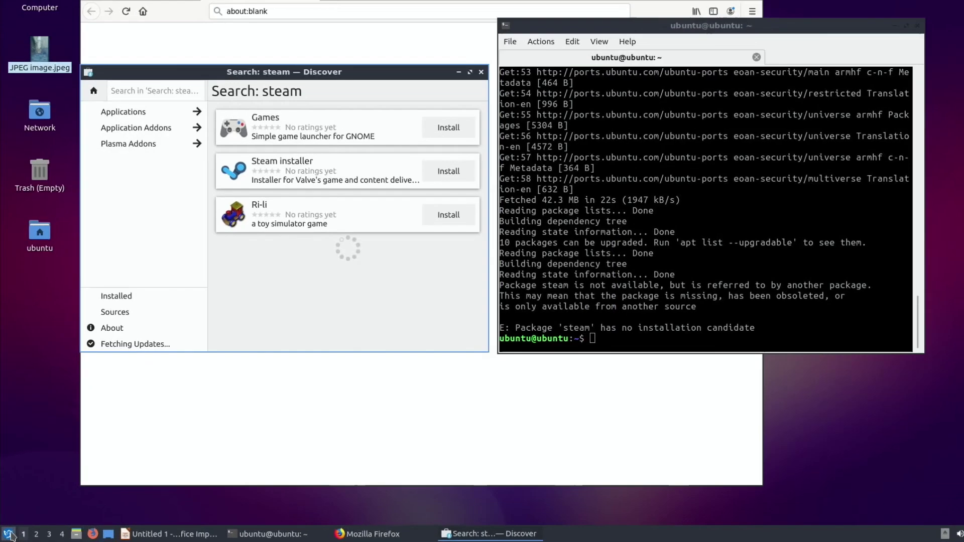
# Step: Search the application menu for 'steam', which finds nothing, then clear the search
pyautogui.press('super')
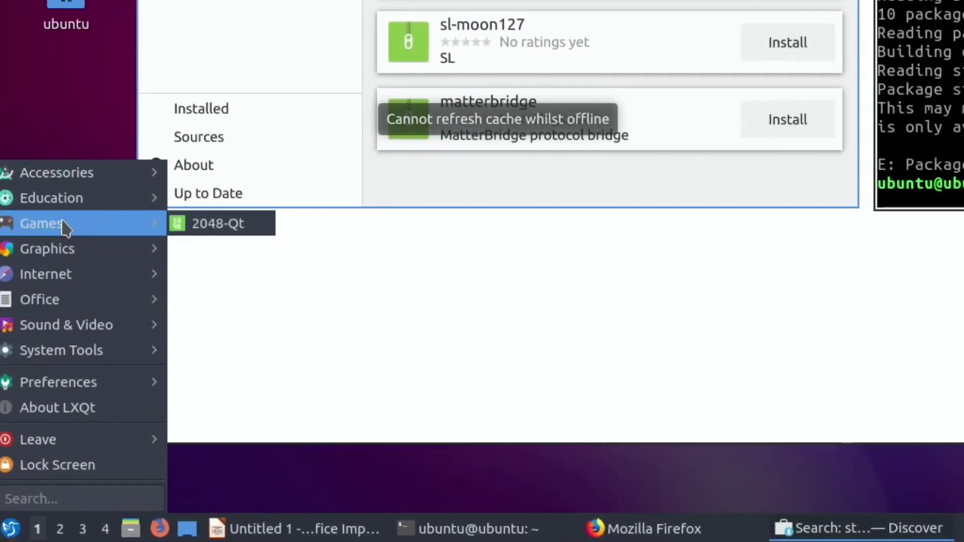
pyautogui.moveTo(79, 177)
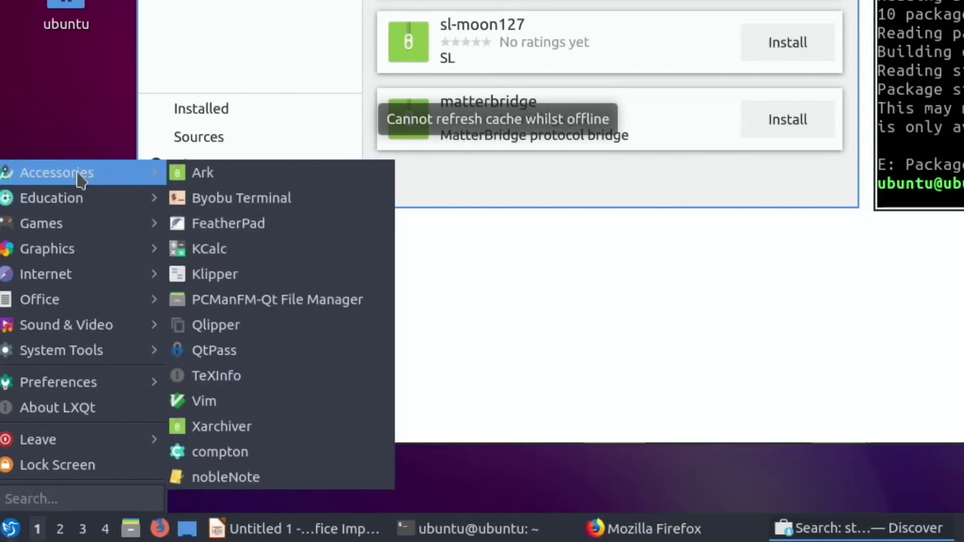
pyautogui.click(69, 502)
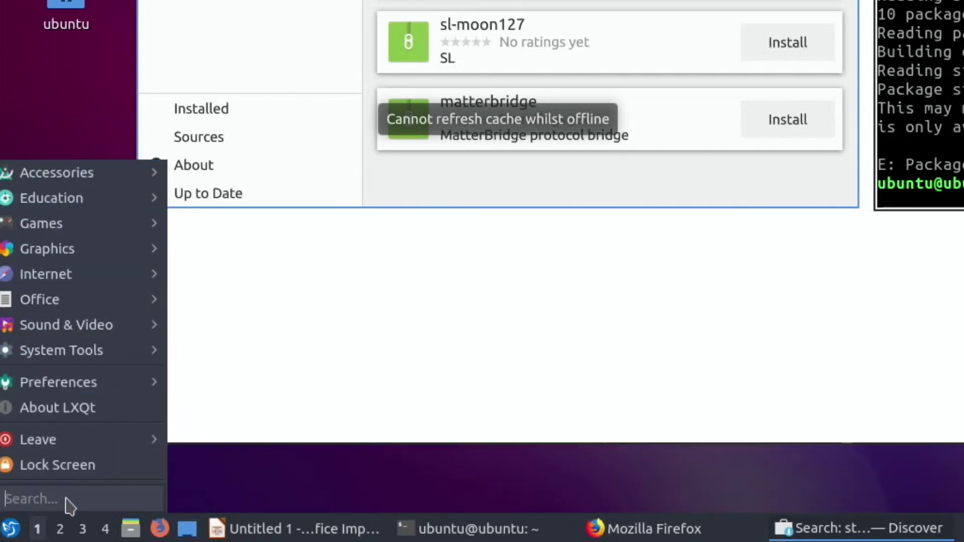
pyautogui.write('steamj')
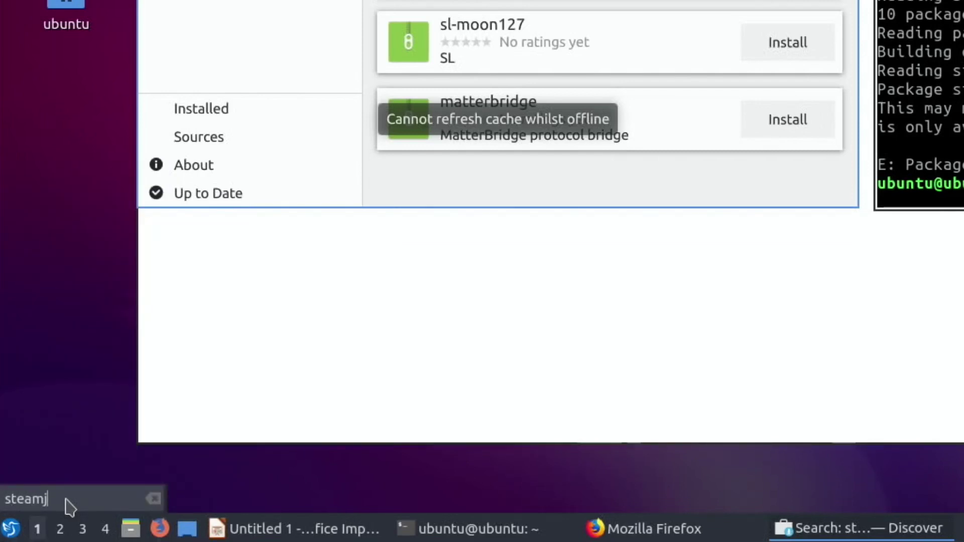
pyautogui.press('BackSpace')
pyautogui.click(10, 528)
pyautogui.click(10, 528)
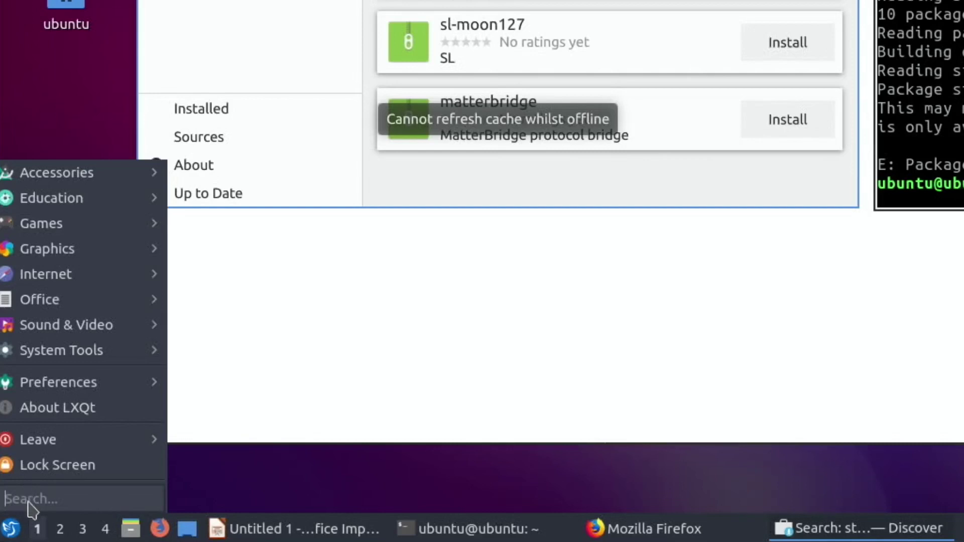
# Step: Search the menu for 'write', 'bluetoo' and 'blu' to find Writer and BlueDevil tools
pyautogui.write('writer')
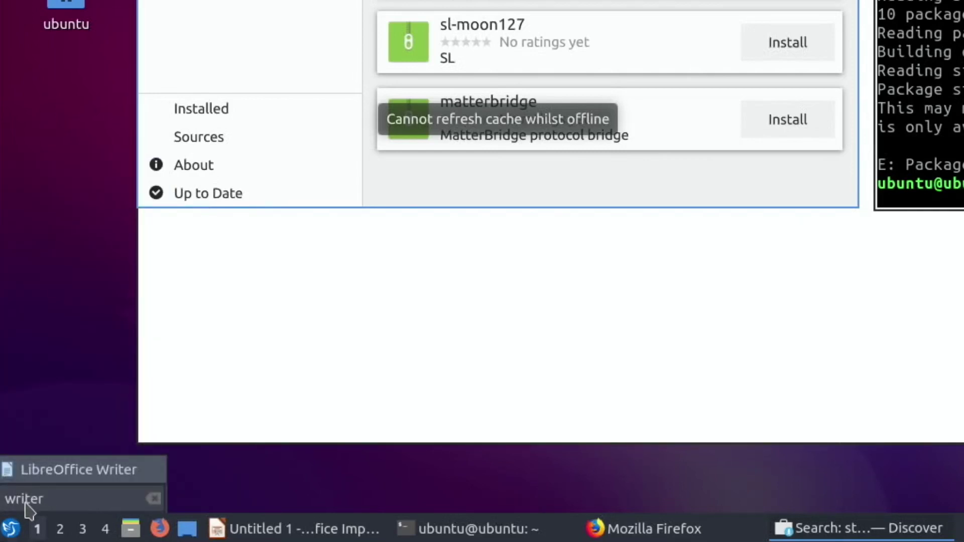
pyautogui.press('BackSpace')
pyautogui.press('BackSpace')
pyautogui.press('BackSpace')
pyautogui.press('BackSpace')
pyautogui.press('BackSpace')
pyautogui.press('BackSpace')
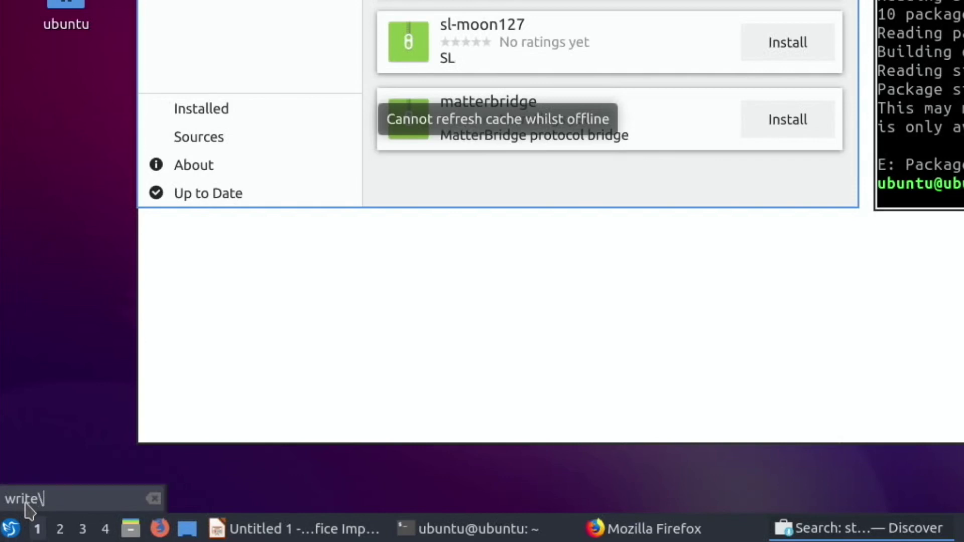
pyautogui.write('bluetoo')
pyautogui.press('BackSpace')
pyautogui.press('BackSpace')
pyautogui.press('BackSpace')
pyautogui.press('BackSpace')
pyautogui.press('BackSpace')
pyautogui.press('BackSpace')
pyautogui.press('BackSpace')
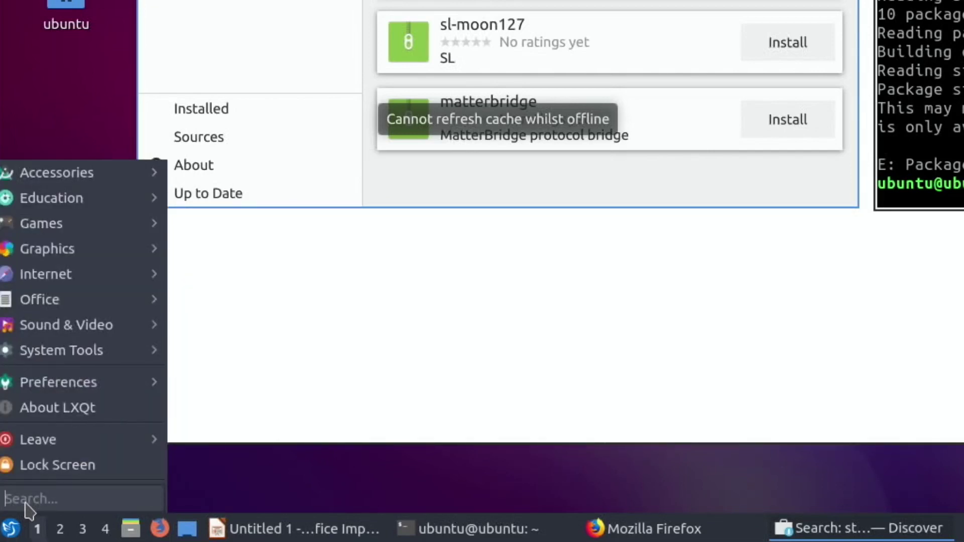
pyautogui.write('blue')
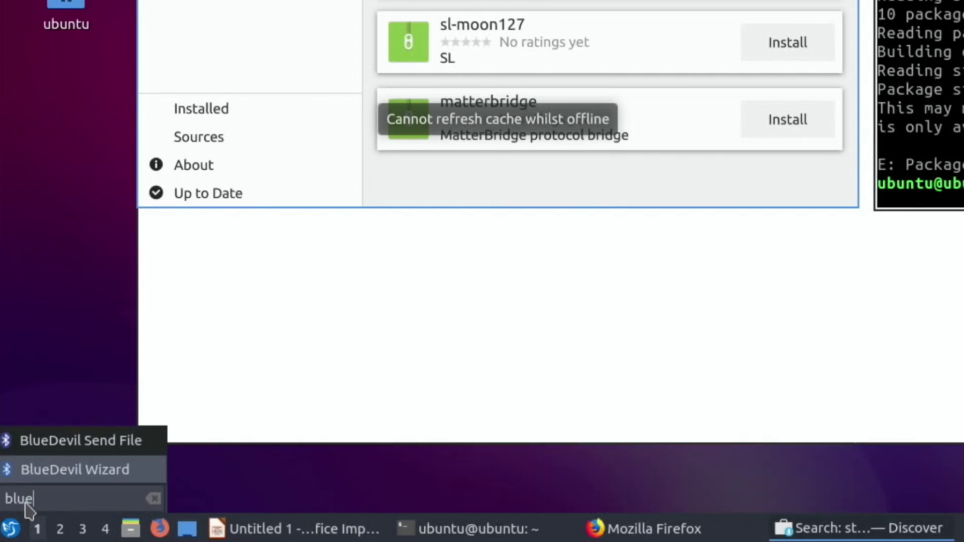
pyautogui.press('BackSpace')
pyautogui.press('BackSpace')
pyautogui.press('BackSpace')
pyautogui.press('BackSpace')
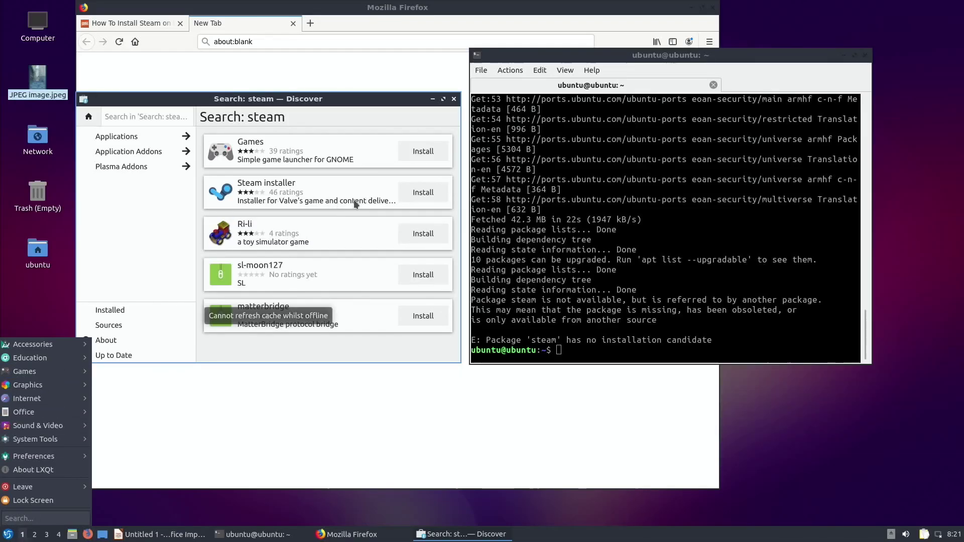
# Step: Try installing Steam installer in Discover and read the dependency resolution error
pyautogui.click(865, 60)
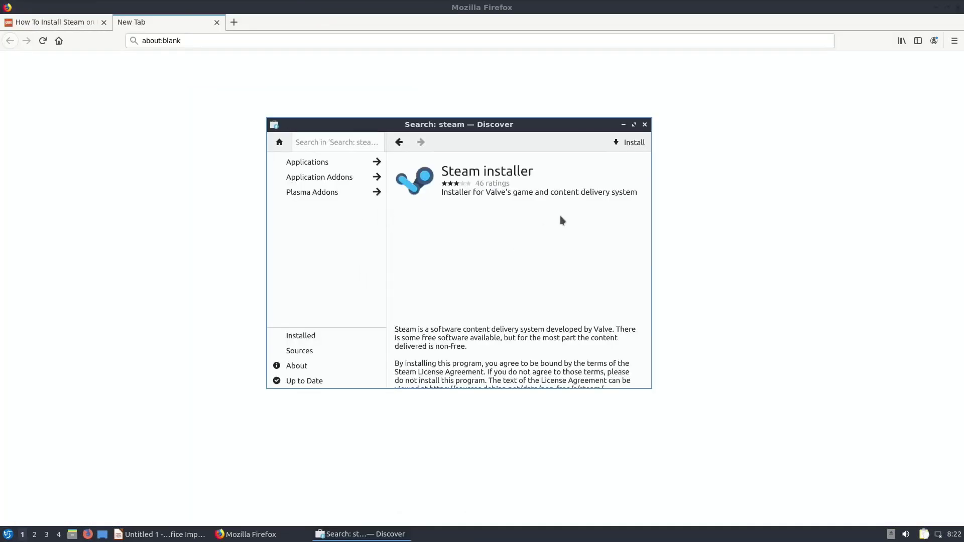
pyautogui.scroll(-10, 561, 221)
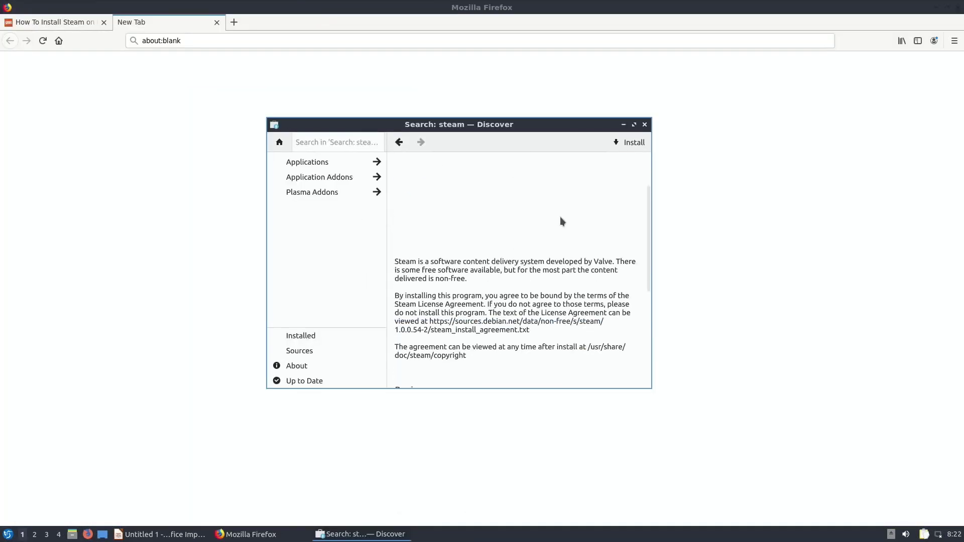
pyautogui.scroll(10, 506, 280)
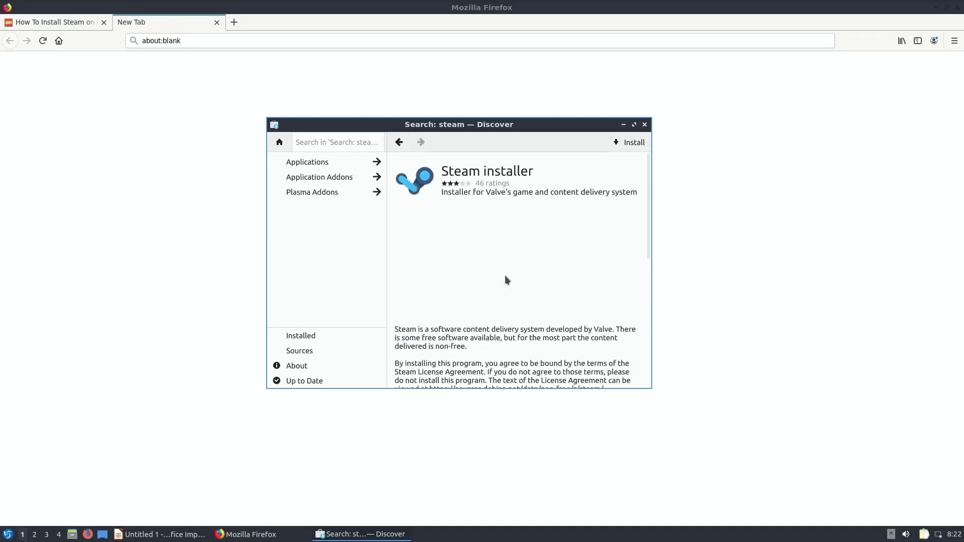
pyautogui.click(635, 144)
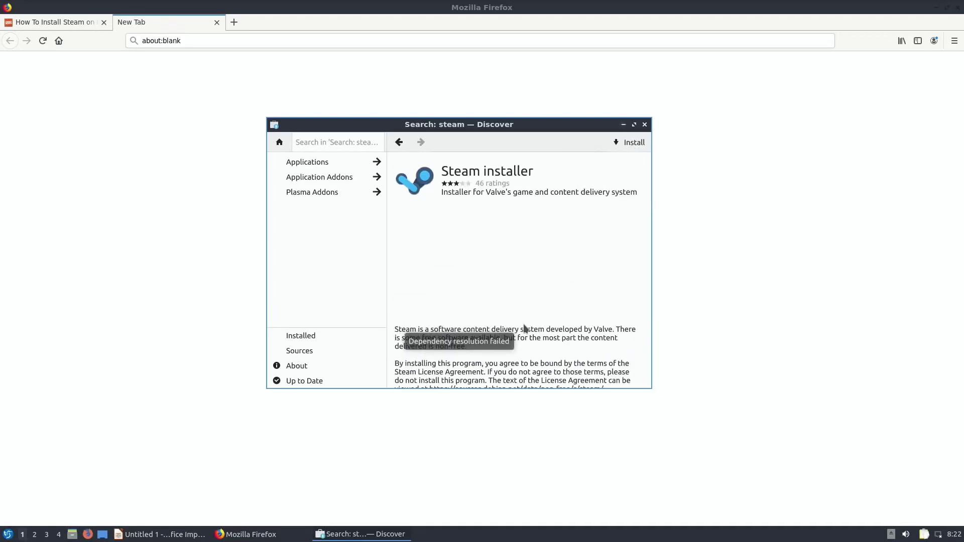
pyautogui.scroll(-5, 417, 346)
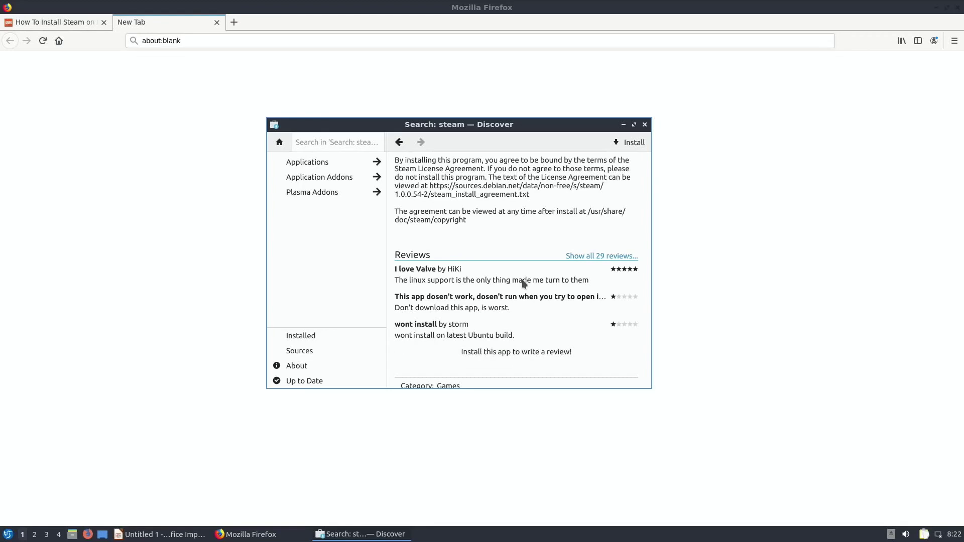
pyautogui.scroll(-2, 522, 284)
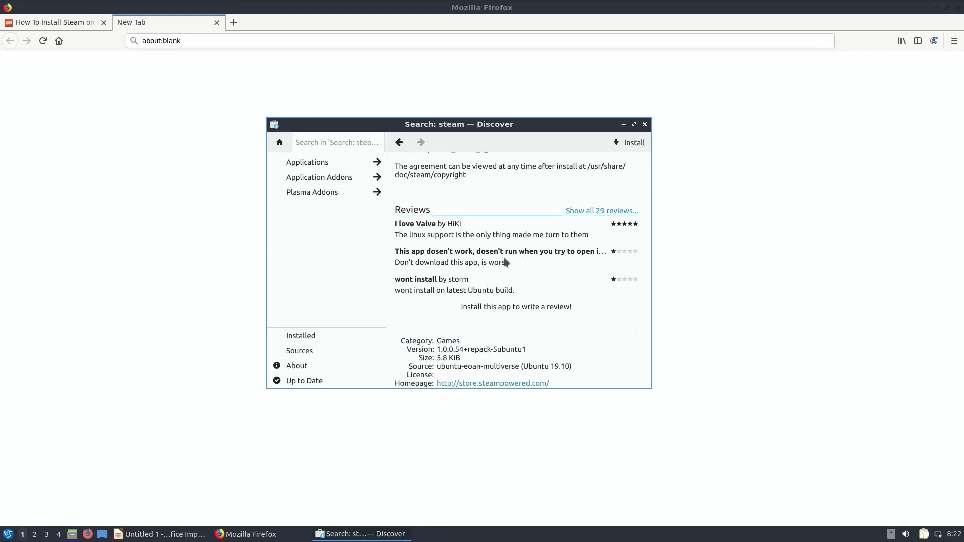
pyautogui.scroll(-1, 548, 257)
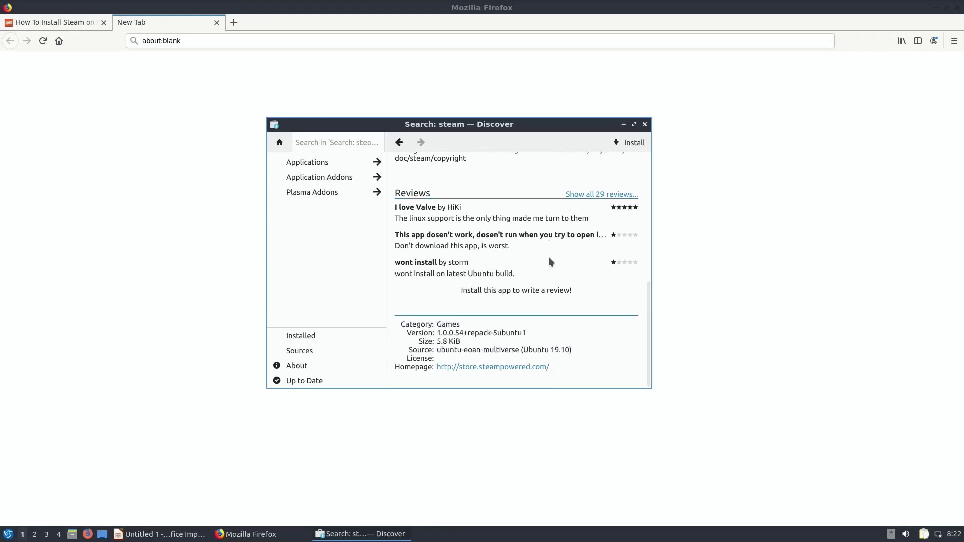
# Step: Close Firefox along with both its tabs and bring up the application menu
pyautogui.scroll(6, 539, 267)
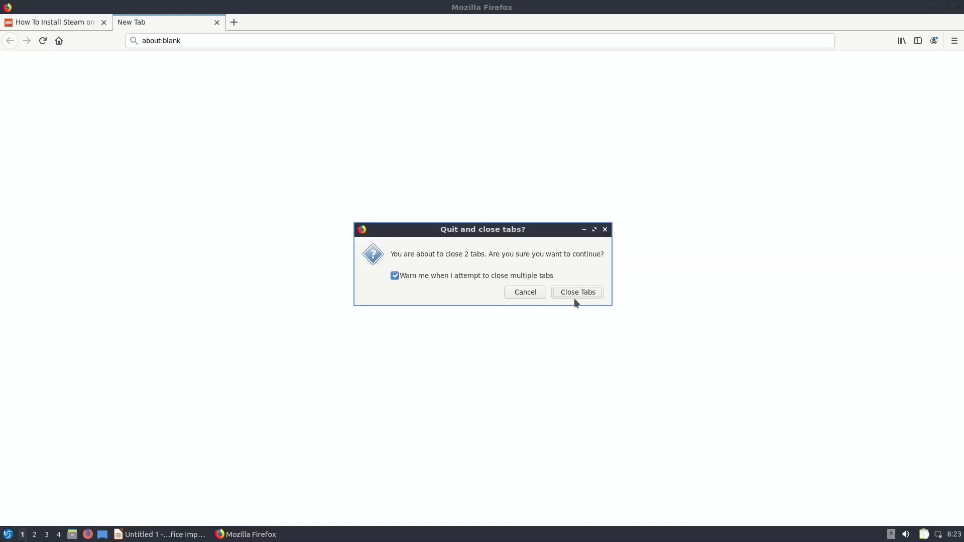
pyautogui.click(577, 292)
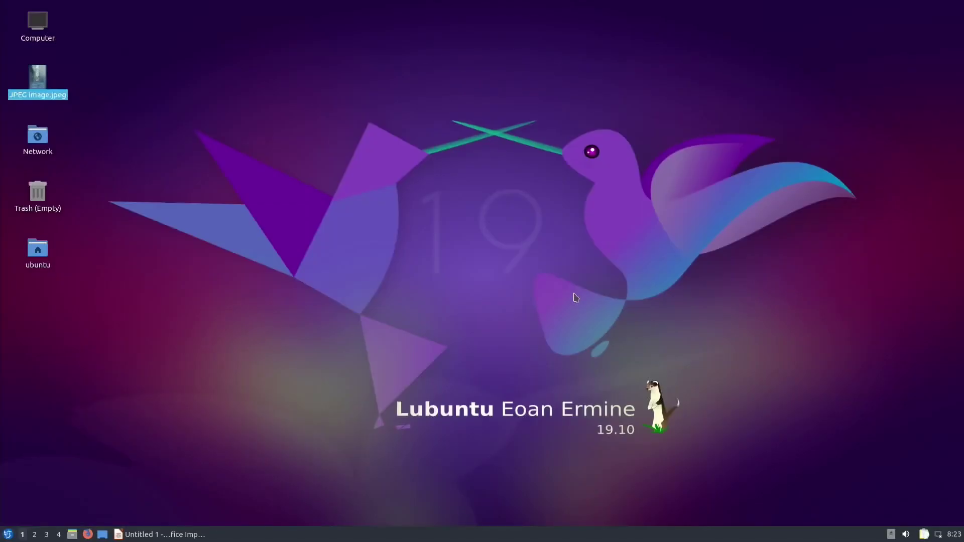
pyautogui.click(7, 536)
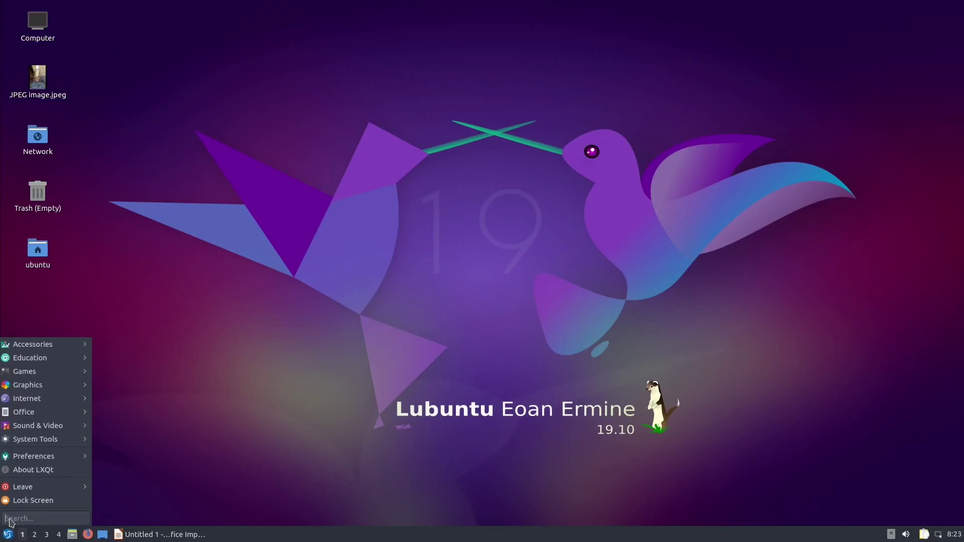